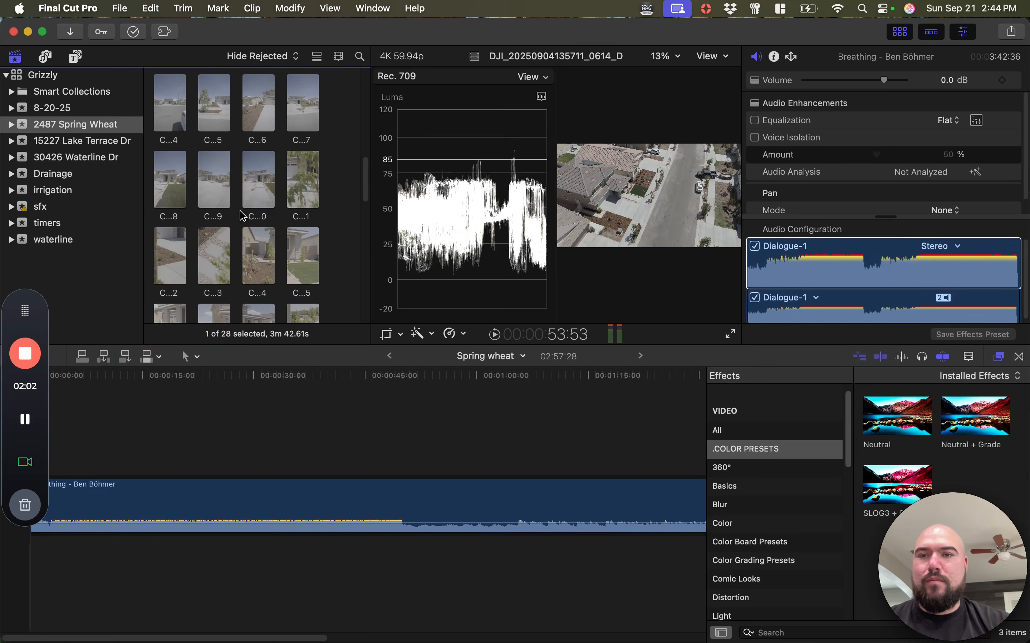
Find clip C2917 among the Sep 4, 2025 footage and connect it above the music at the start of the timeline
{"action": "scroll", "coordinate": [241, 216], "scroll_direction": "up", "scroll_amount": 3}
{"action": "scroll", "coordinate": [264, 184], "scroll_direction": "up", "scroll_amount": 3}
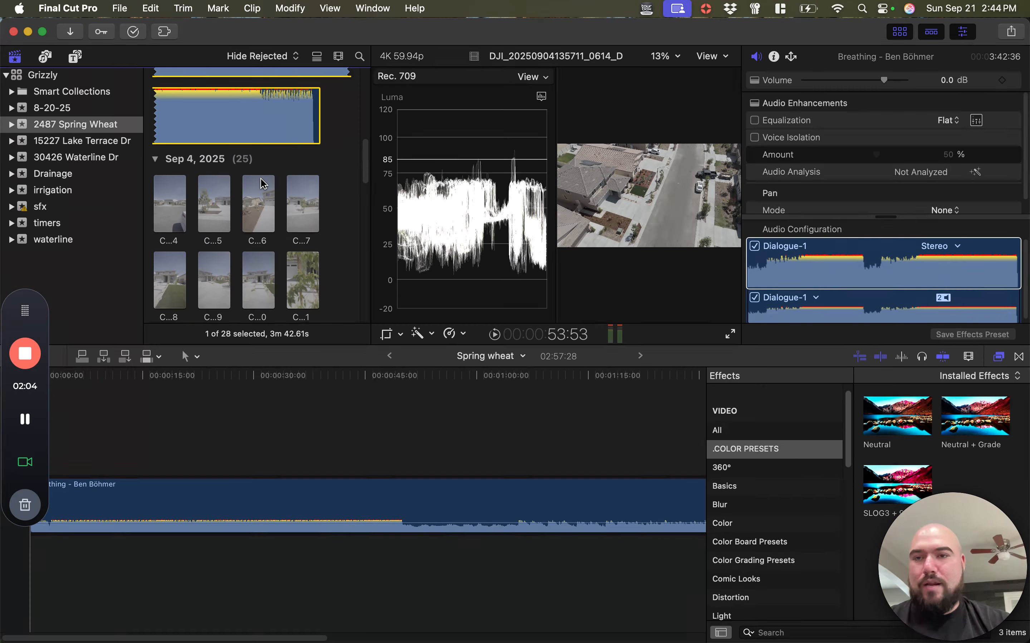
{"action": "scroll", "coordinate": [273, 196], "scroll_direction": "down", "scroll_amount": 4}
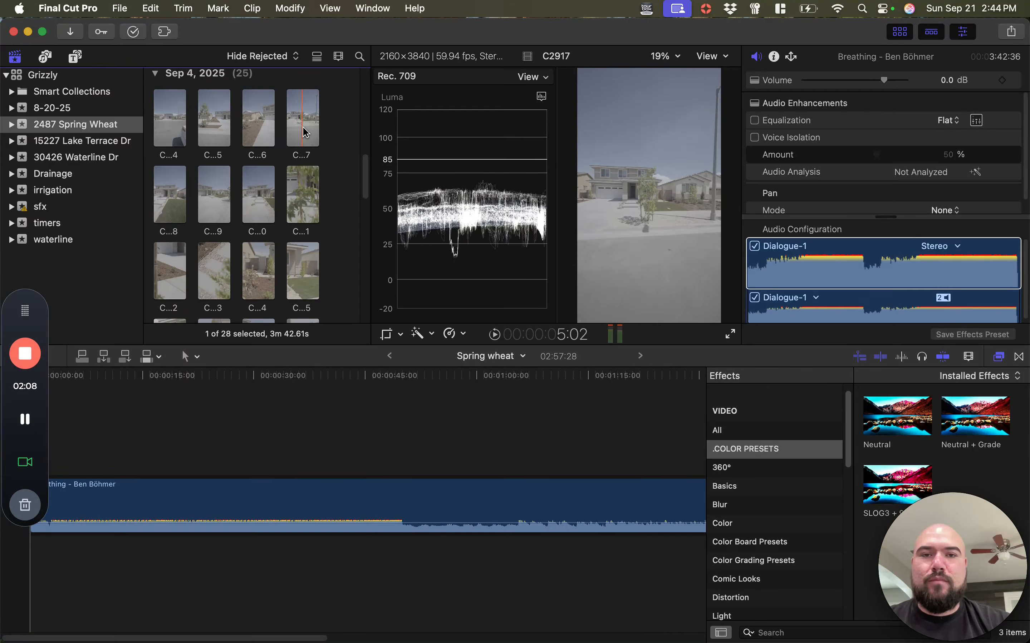
{"action": "left_click_drag", "start_coordinate": [305, 133], "coordinate": [50, 446]}
{"action": "left_click_drag", "start_coordinate": [16, 315], "coordinate": [16, 111]}
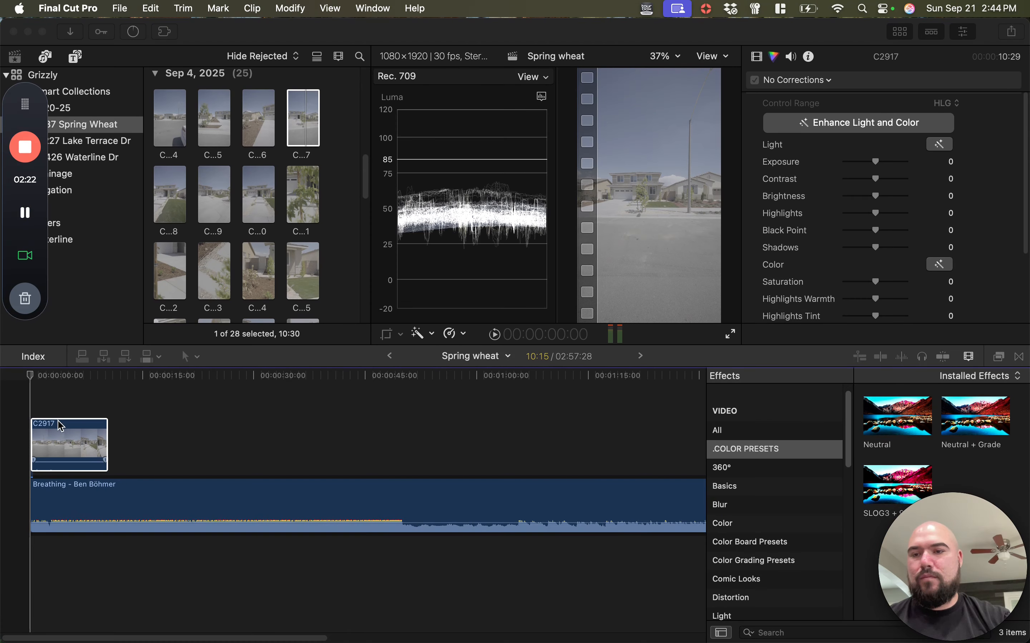
Trim the first 4 seconds off clip C2917 and move the shortened clip back to the start of the timeline
{"action": "left_click", "coordinate": [56, 376]}
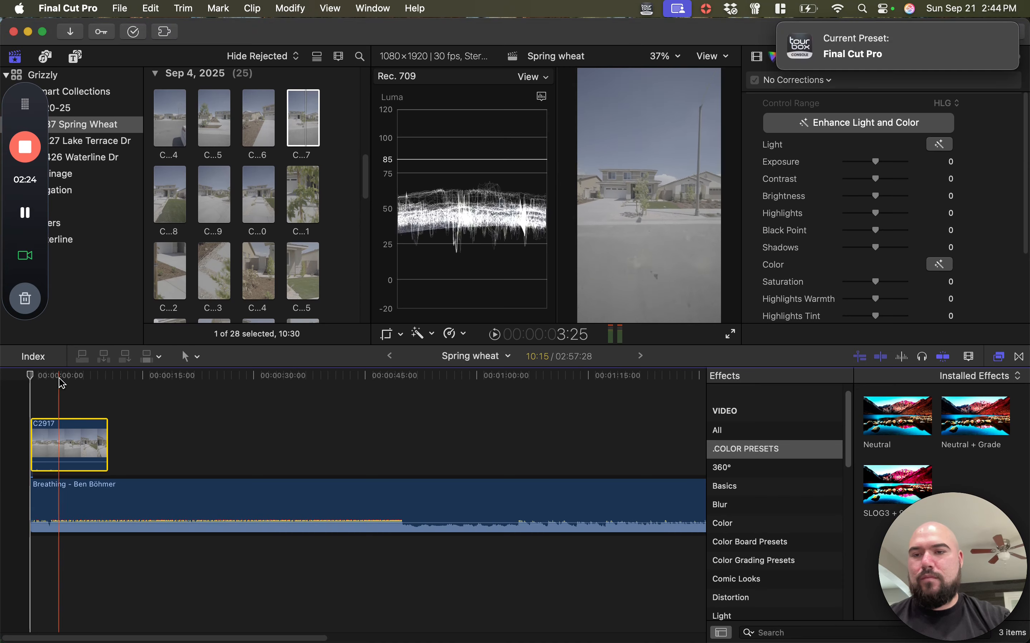
{"action": "key", "text": "space"}
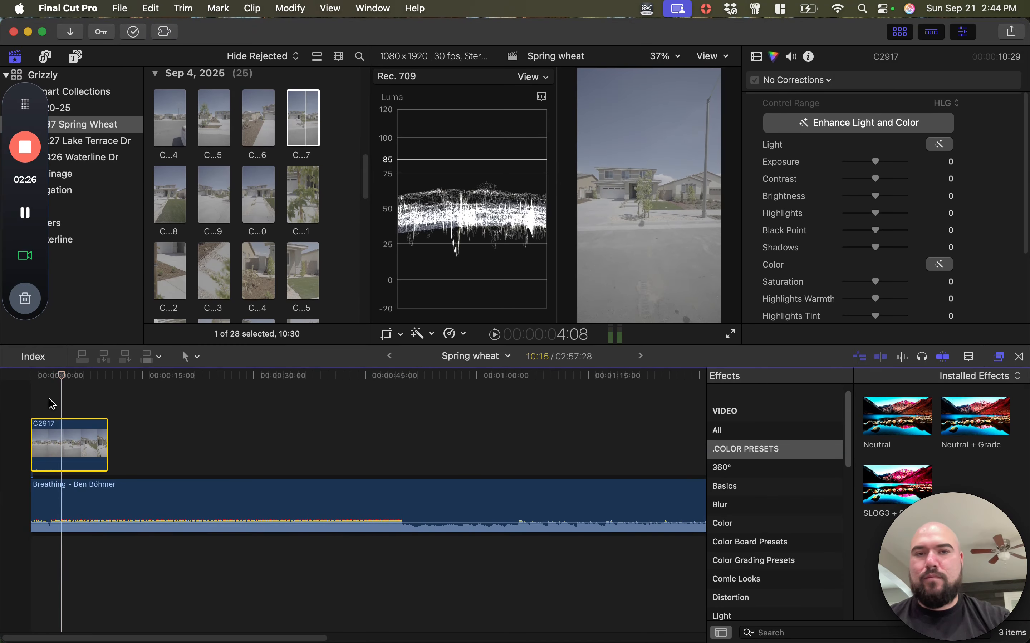
{"action": "key", "text": "super+equal"}
{"action": "key", "text": "super+equal"}
{"action": "key", "text": "super+equal"}
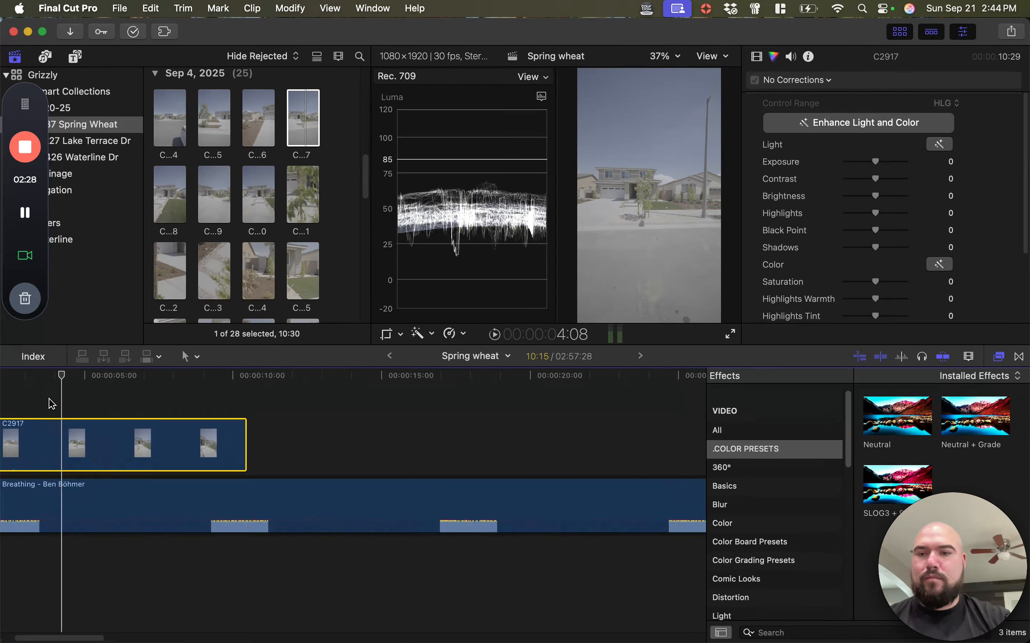
{"action": "key", "text": "super+minus"}
{"action": "key", "text": "super+minus"}
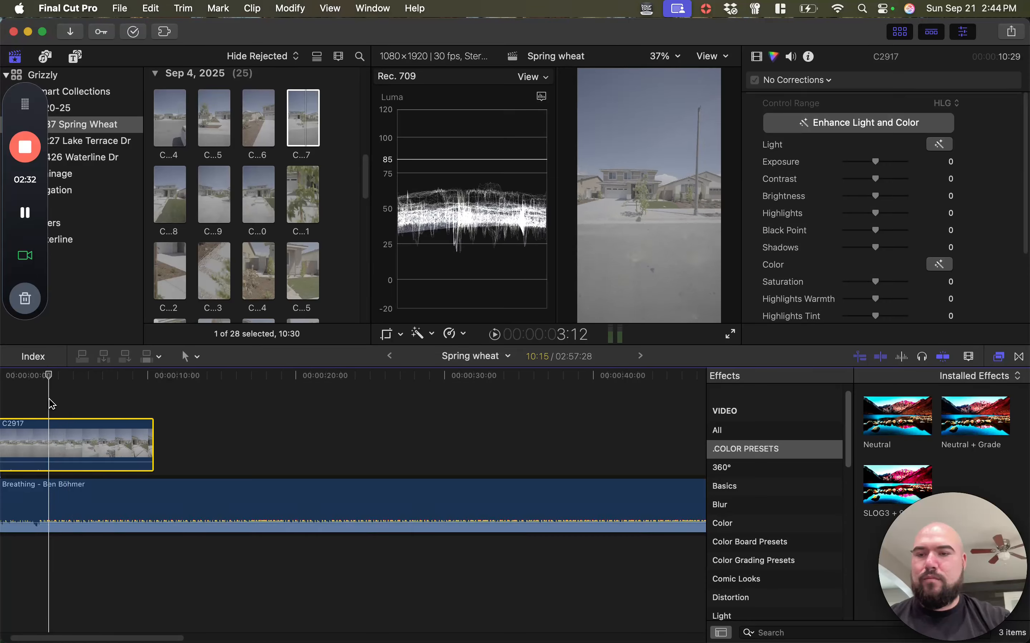
{"action": "key", "text": "Home"}
{"action": "mouse_move", "coordinate": [48, 398]}
{"action": "left_mouse_down"}
{"action": "mouse_move", "coordinate": [177, 446]}
{"action": "mouse_move", "coordinate": [56, 391]}
{"action": "left_mouse_up"}
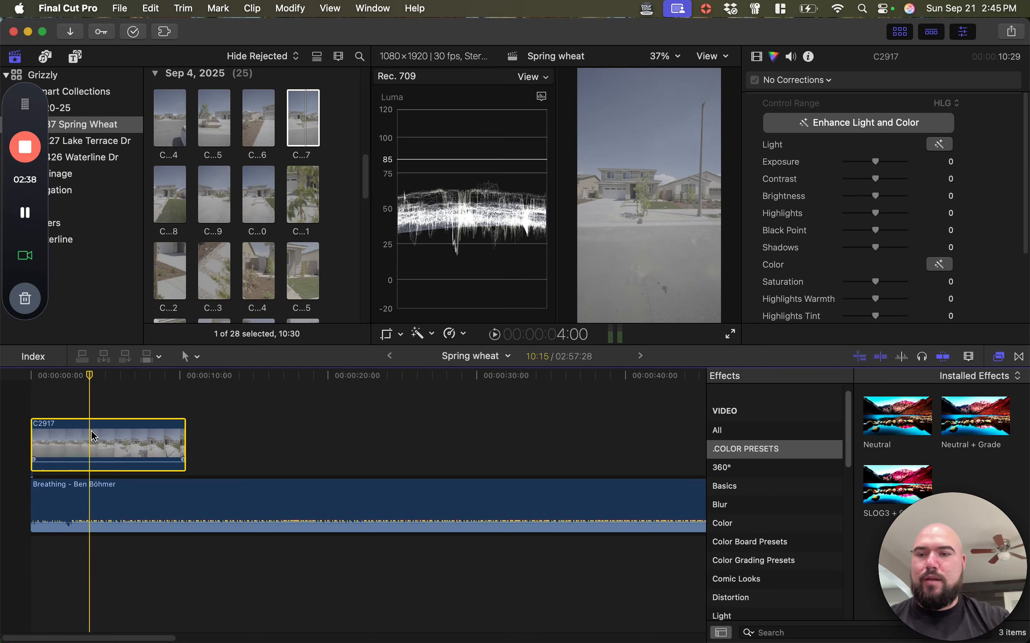
{"action": "key", "text": "alt+bracketleft"}
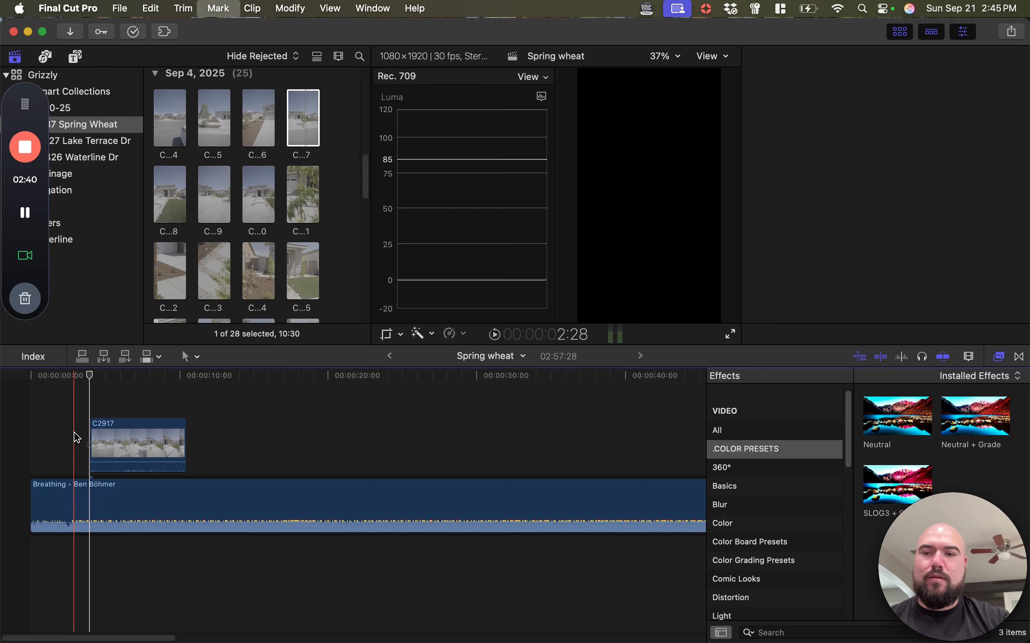
Lift the Breathing music clip out of the primary storyline
{"action": "right_click", "coordinate": [55, 448]}
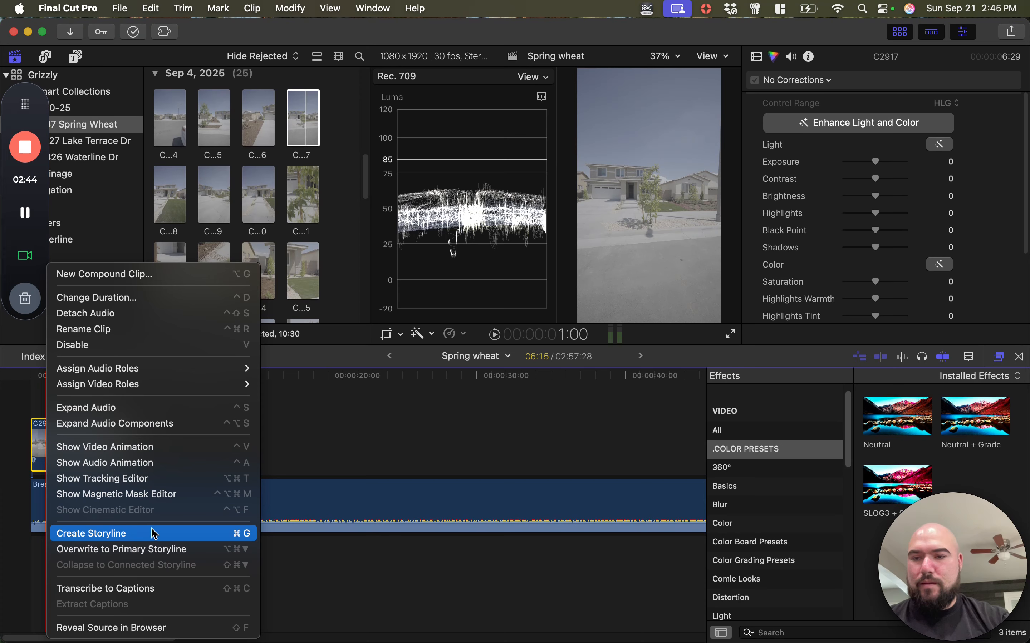
{"action": "left_click", "coordinate": [302, 438]}
{"action": "left_click", "coordinate": [120, 519]}
{"action": "right_click", "coordinate": [95, 506]}
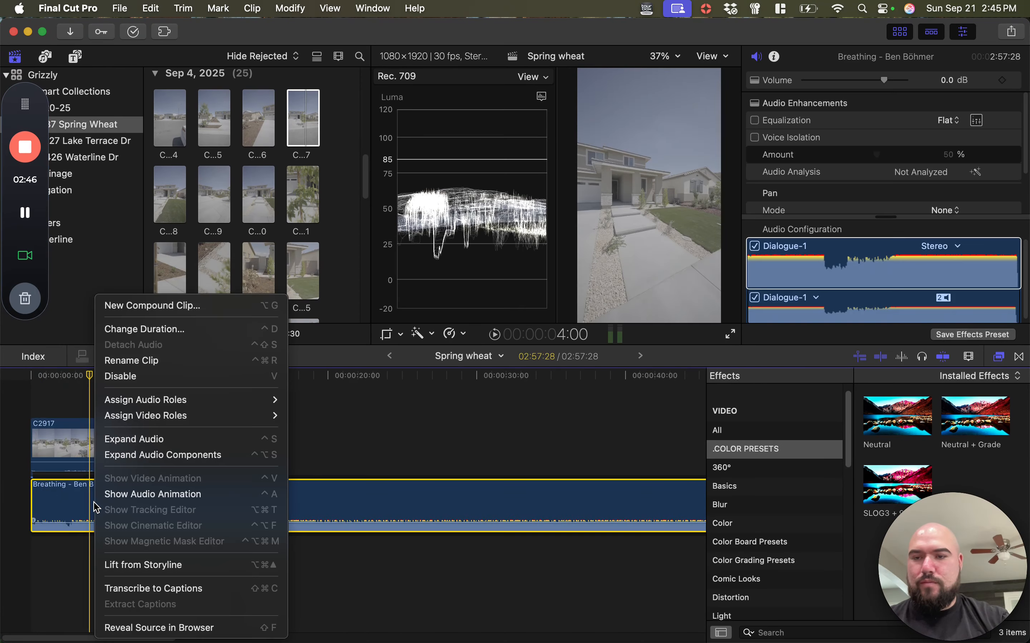
{"action": "left_click", "coordinate": [132, 565]}
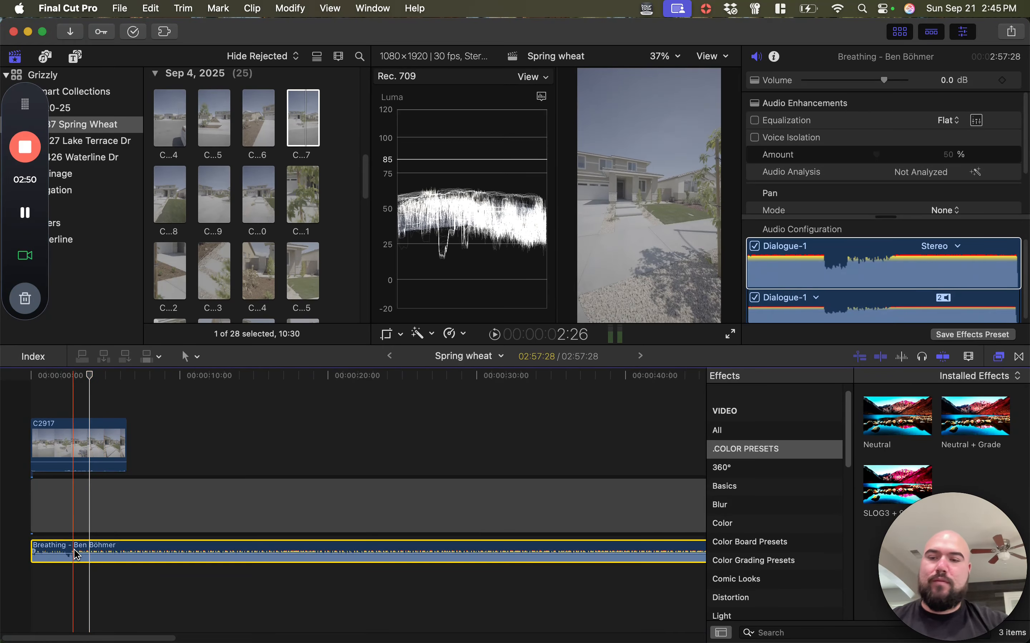
Undo lifting the music clip from the primary storyline
{"action": "right_click", "coordinate": [76, 554]}
{"action": "left_click", "coordinate": [61, 549]}
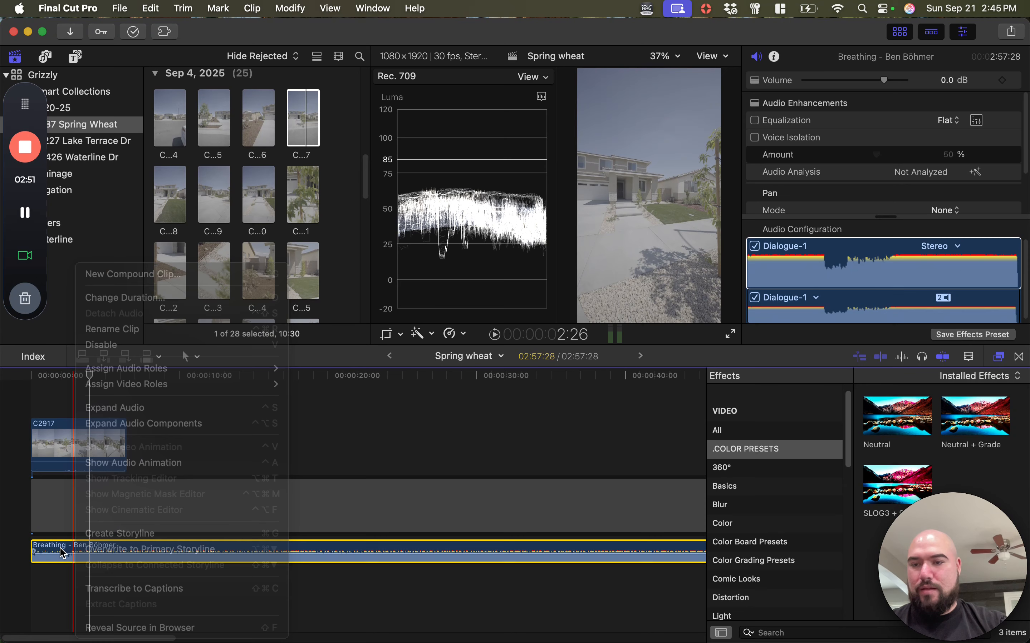
{"action": "right_click", "coordinate": [72, 443]}
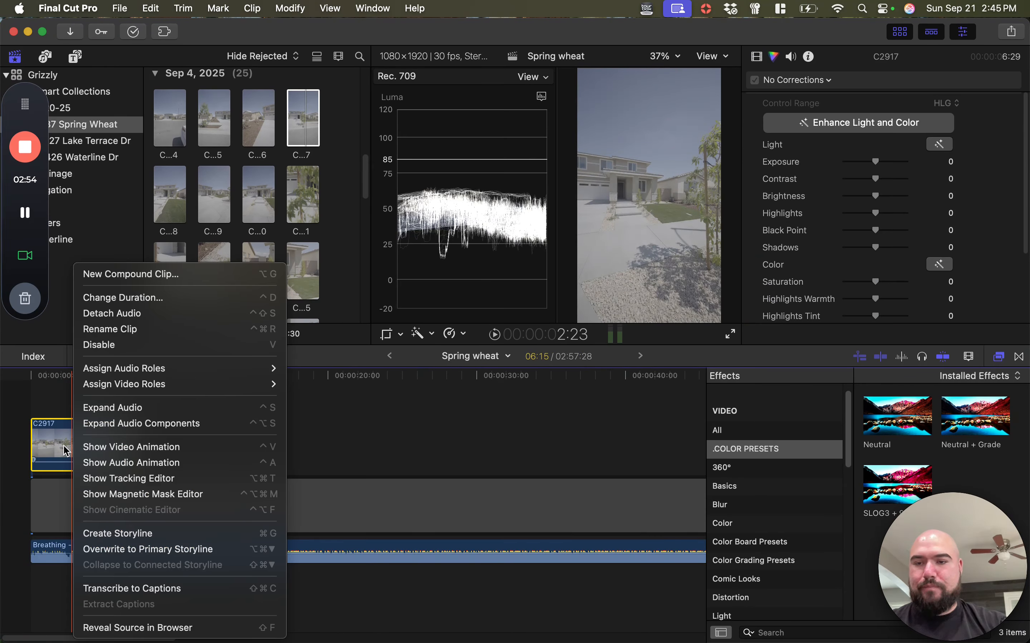
{"action": "left_click", "coordinate": [62, 446]}
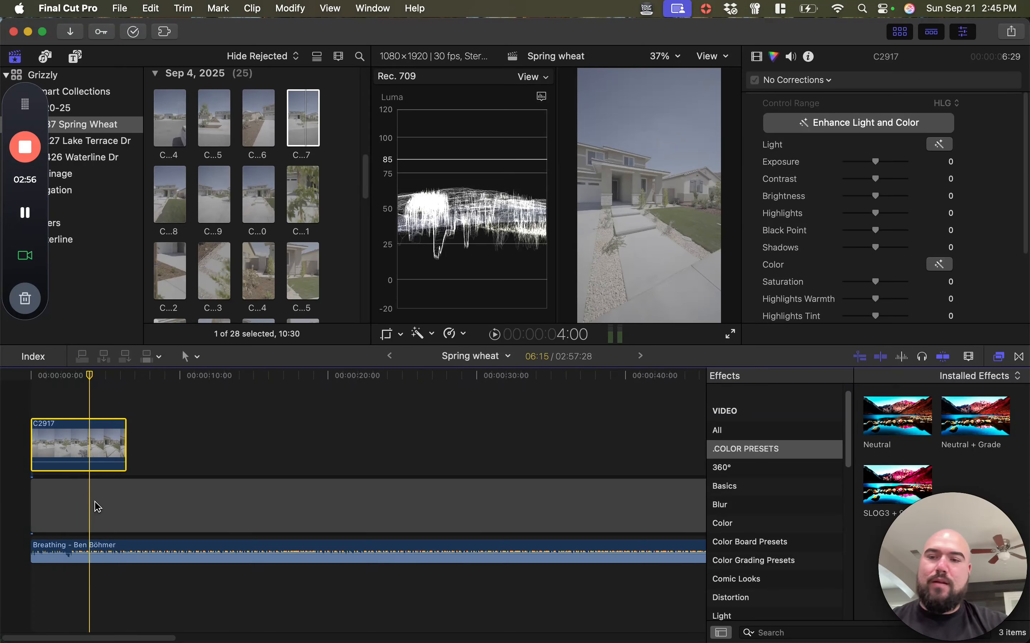
{"action": "key", "text": "super+z"}
Lift the Breathing music clip from the primary storyline again and select the gap left in its place
{"action": "right_click", "coordinate": [78, 506]}
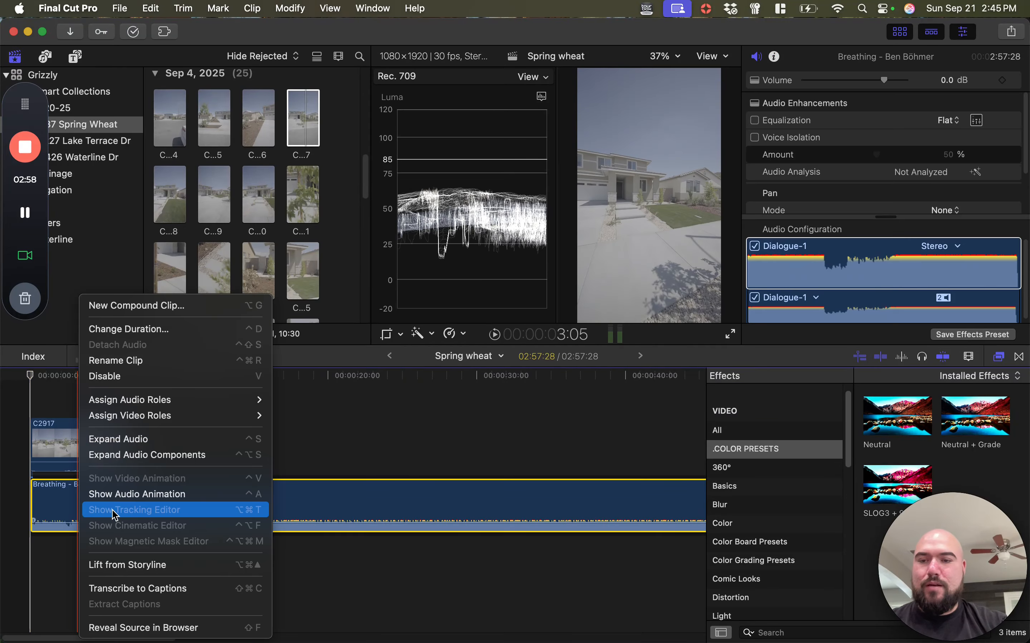
{"action": "left_click", "coordinate": [119, 566]}
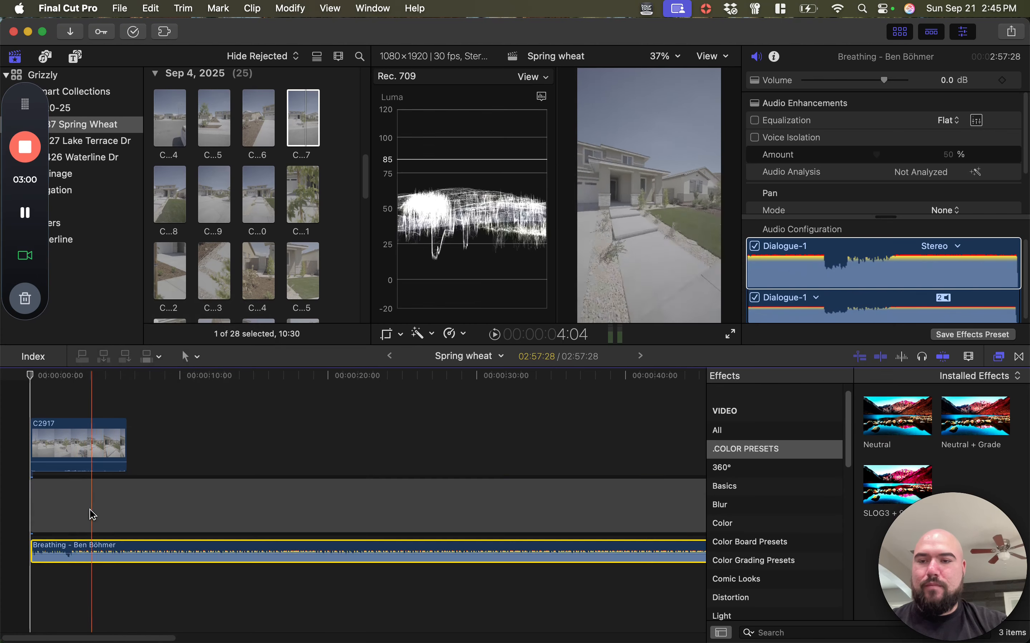
{"action": "left_click", "coordinate": [62, 509]}
Play the opening of the timeline against the music to find a cut point for clip C2917
{"action": "key", "text": "super+minus"}
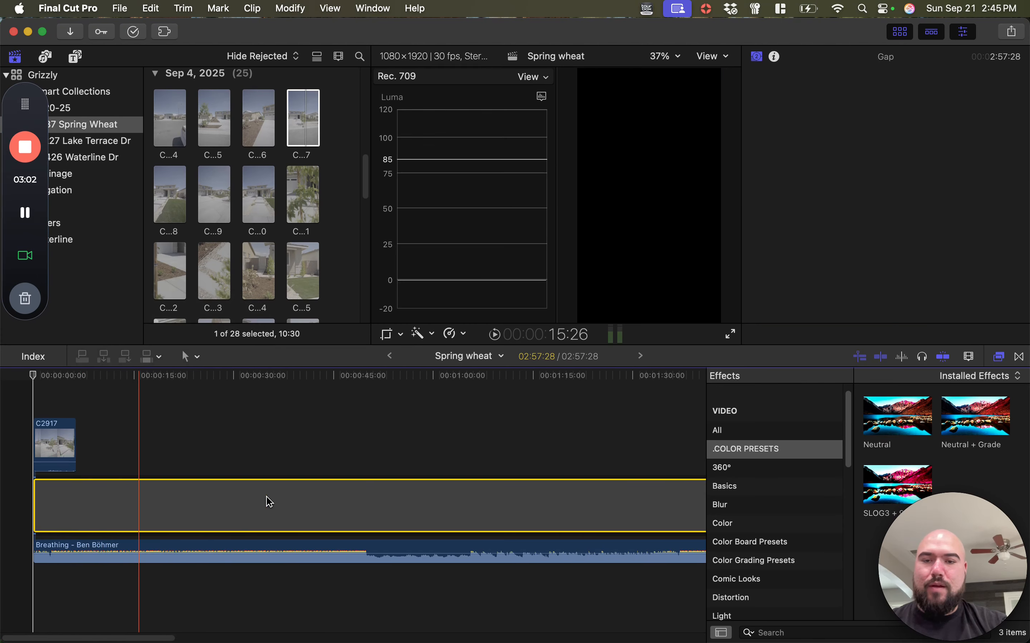
{"action": "key", "text": "super+equal"}
{"action": "key", "text": "super+equal"}
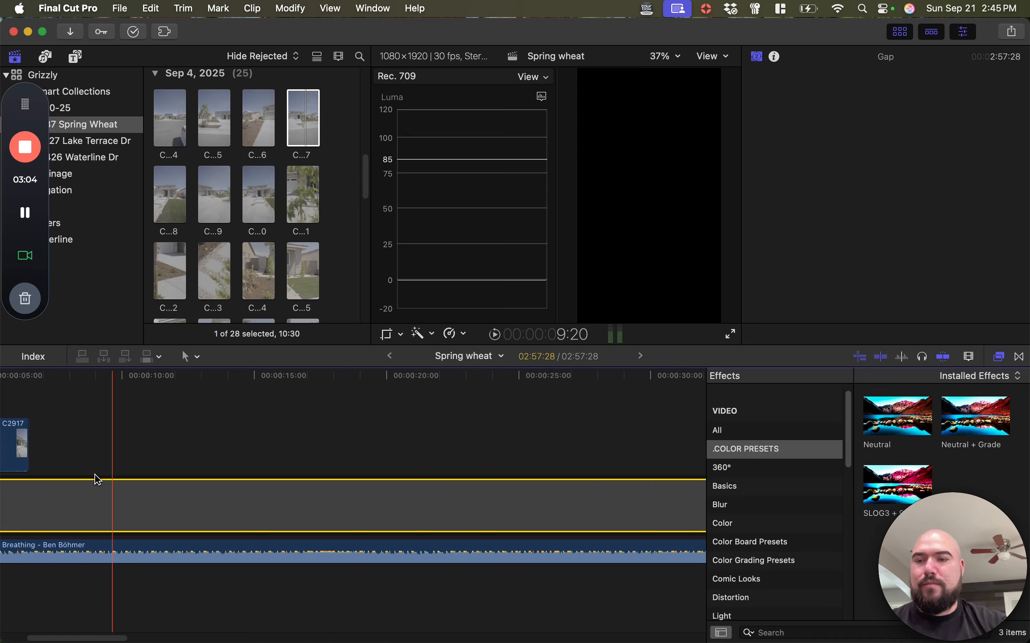
{"action": "scroll", "coordinate": [97, 479], "scroll_direction": "left", "scroll_amount": 4}
{"action": "key", "text": "space"}
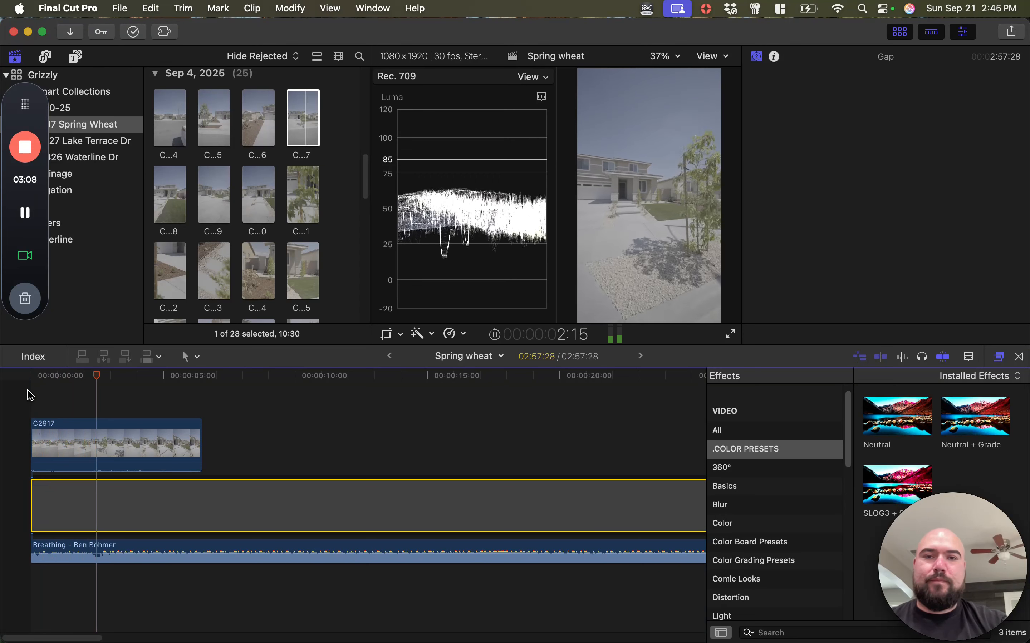
{"action": "key", "text": "super+equal"}
{"action": "key", "text": "super+equal"}
{"action": "key", "text": "super+equal"}
{"action": "key", "text": "super+equal"}
{"action": "scroll", "coordinate": [103, 435], "scroll_direction": "left", "scroll_amount": 5}
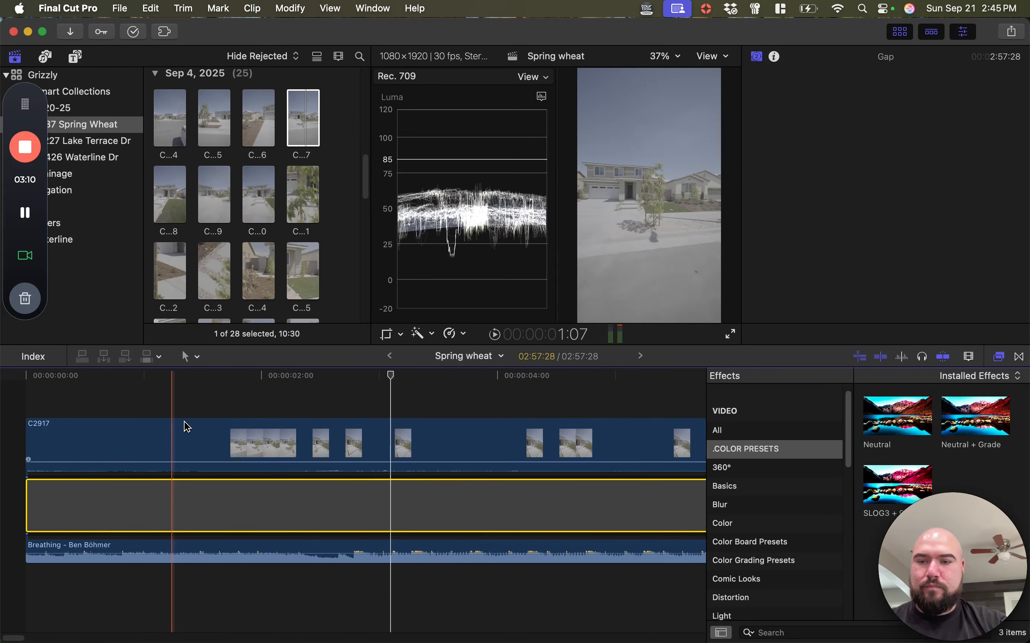
{"action": "key", "text": "super+minus"}
{"action": "key", "text": "space"}
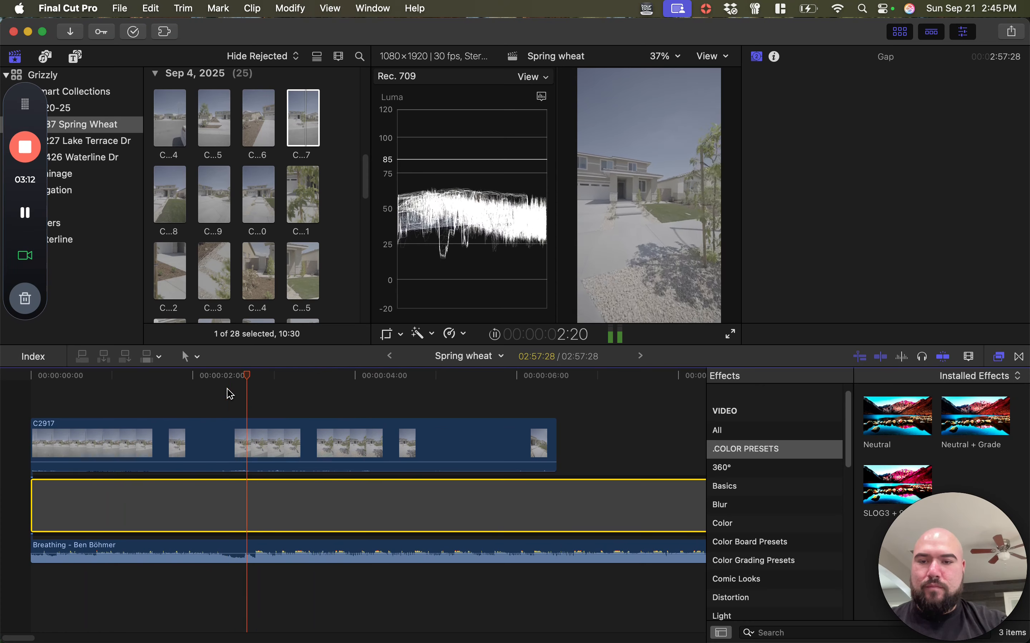
{"action": "key", "text": "space"}
Split clip C2917 at 00:00:04:26 and delete the part after the cut
{"action": "left_click_drag", "start_coordinate": [288, 378], "coordinate": [425, 375]}
{"action": "left_click", "coordinate": [423, 433]}
{"action": "key", "text": "cmd+b"}
{"action": "left_click", "coordinate": [495, 449]}
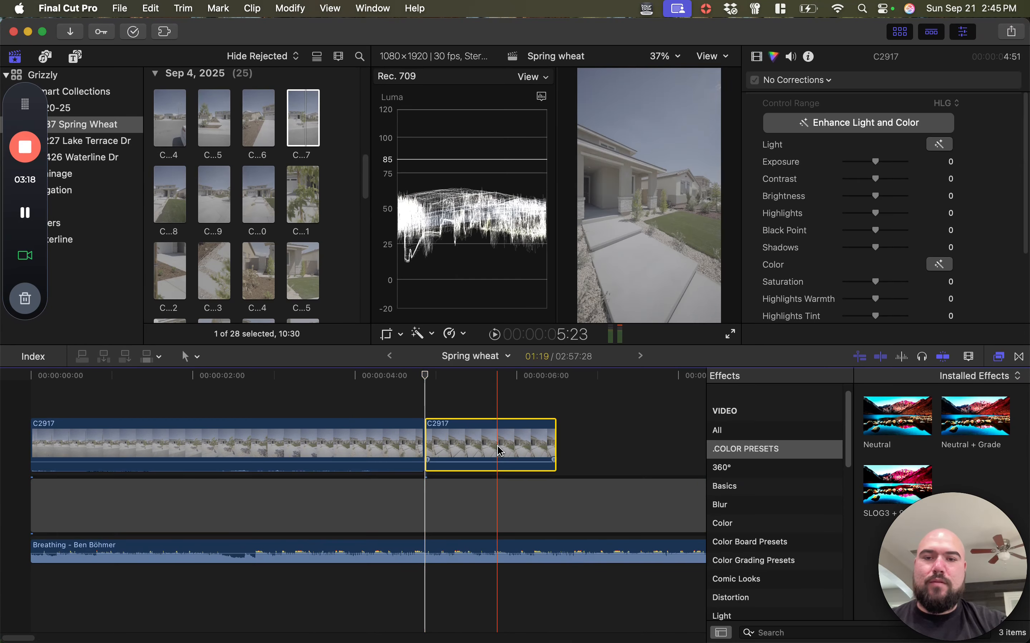
{"action": "key", "text": "Delete"}
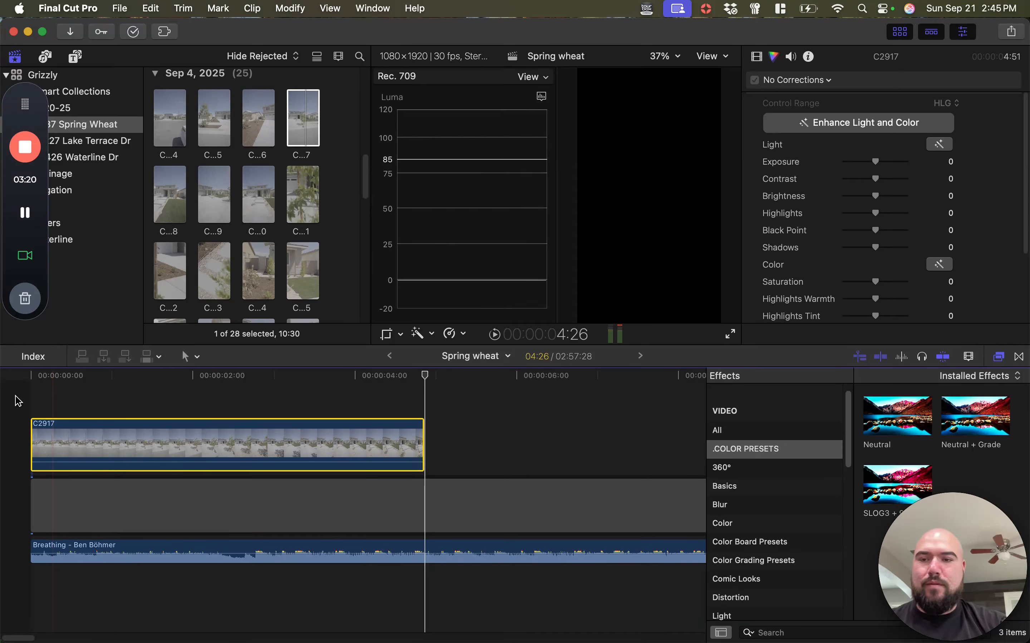
Play the trimmed clip from the start of the timeline with the music and stop at about 2 seconds to check its motion
{"action": "key", "text": "space"}
{"action": "key", "text": "space"}
{"action": "scroll", "coordinate": [101, 427], "scroll_direction": "left", "scroll_amount": 3}
{"action": "key", "text": "space"}
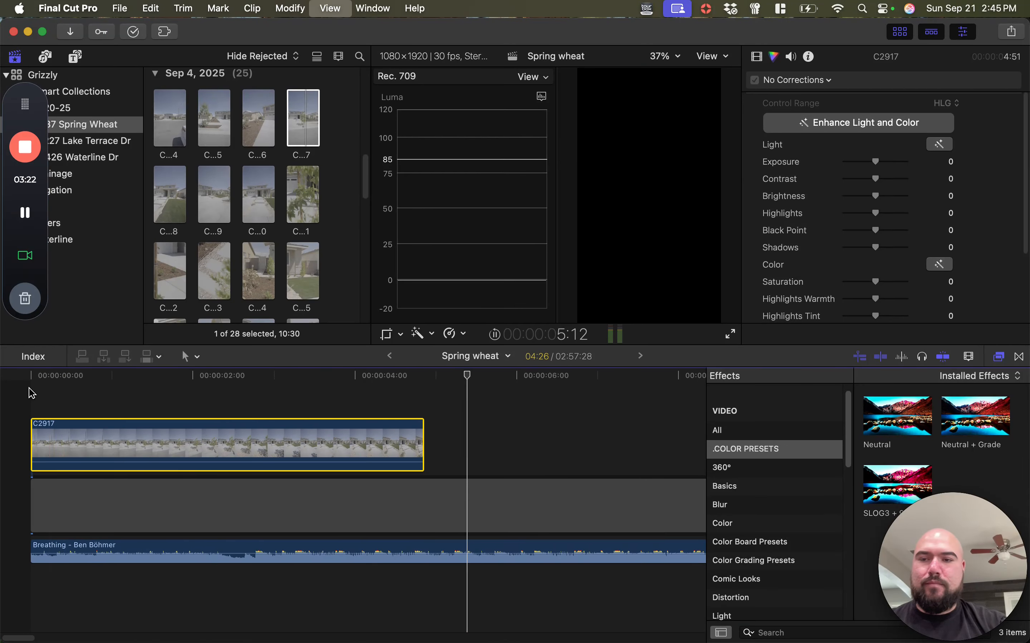
{"action": "scroll", "coordinate": [41, 403], "scroll_direction": "left", "scroll_amount": 3}
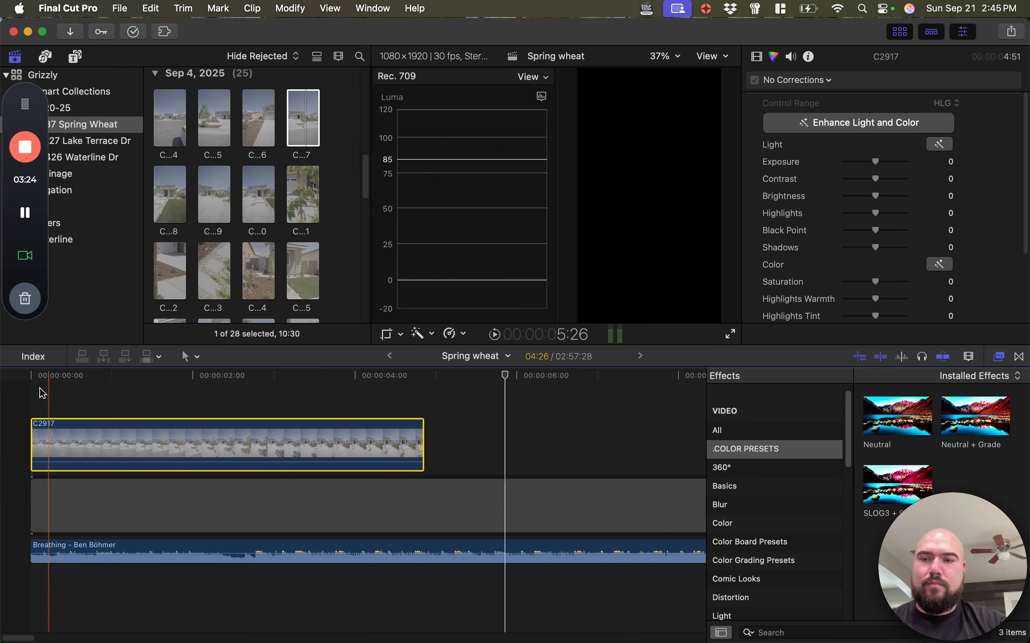
{"action": "left_click", "coordinate": [29, 377]}
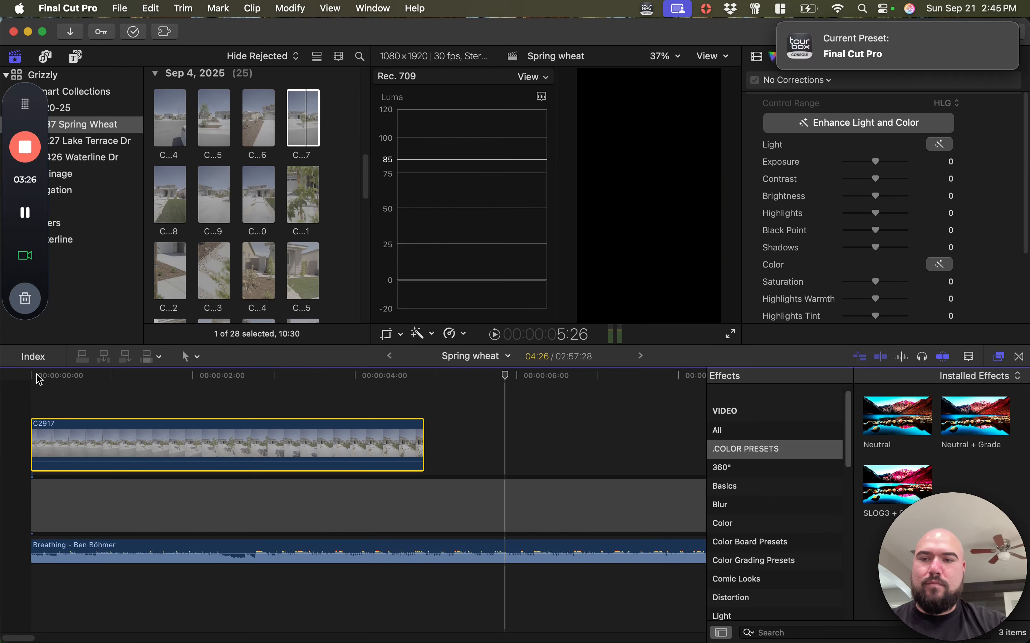
{"action": "key", "text": "space"}
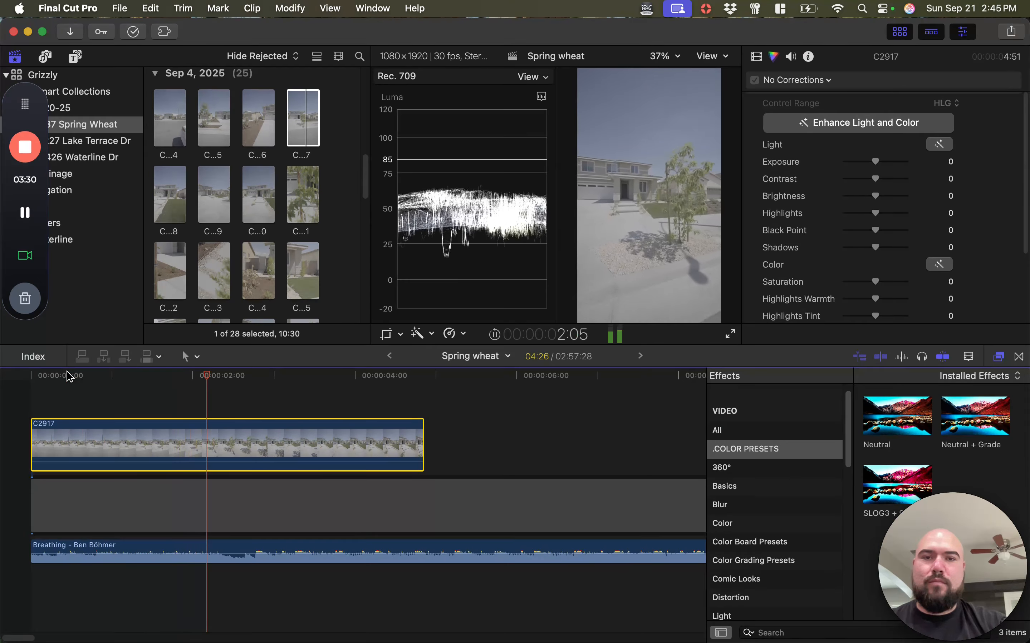
{"action": "key", "text": "space"}
{"action": "left_click", "coordinate": [204, 376]}
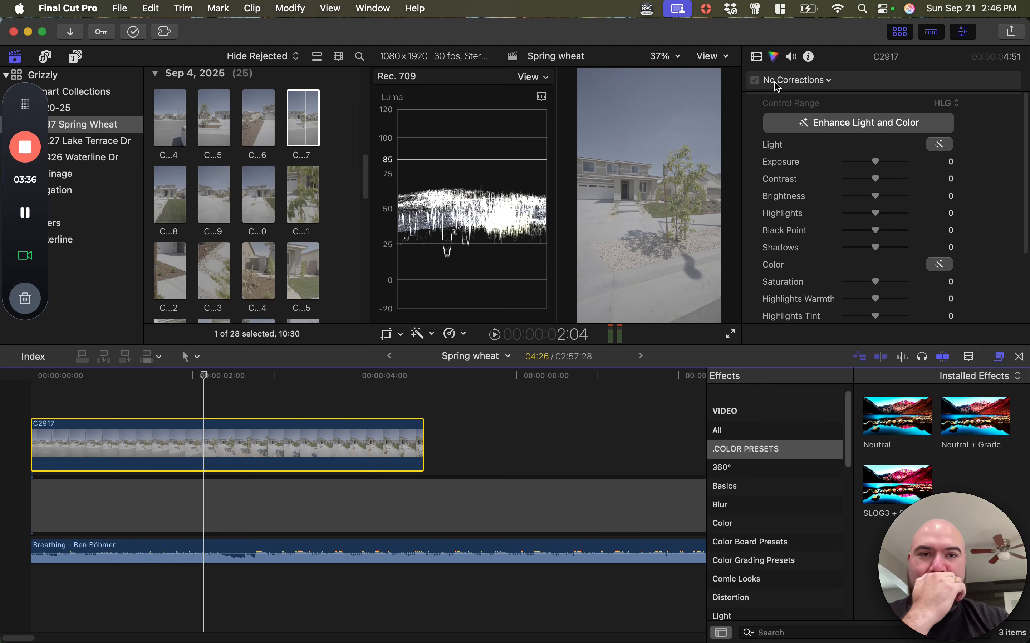
Enable Stabilization on clip C2917 and place the playhead at 00:00:02:08 to view the stabilized frame
{"action": "left_click", "coordinate": [757, 58]}
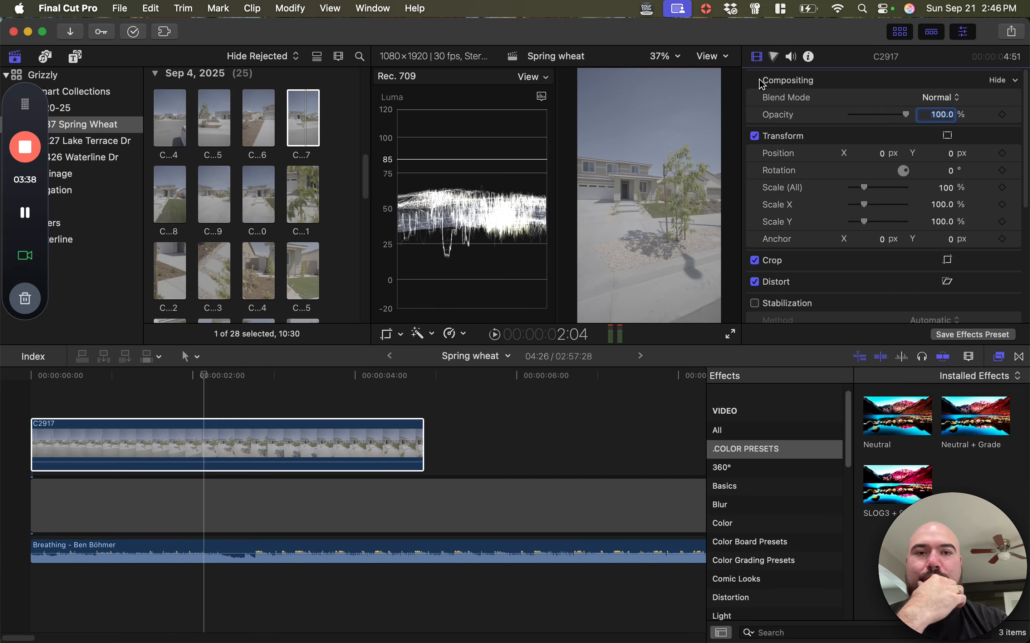
{"action": "scroll", "coordinate": [816, 240], "scroll_direction": "down", "scroll_amount": 5}
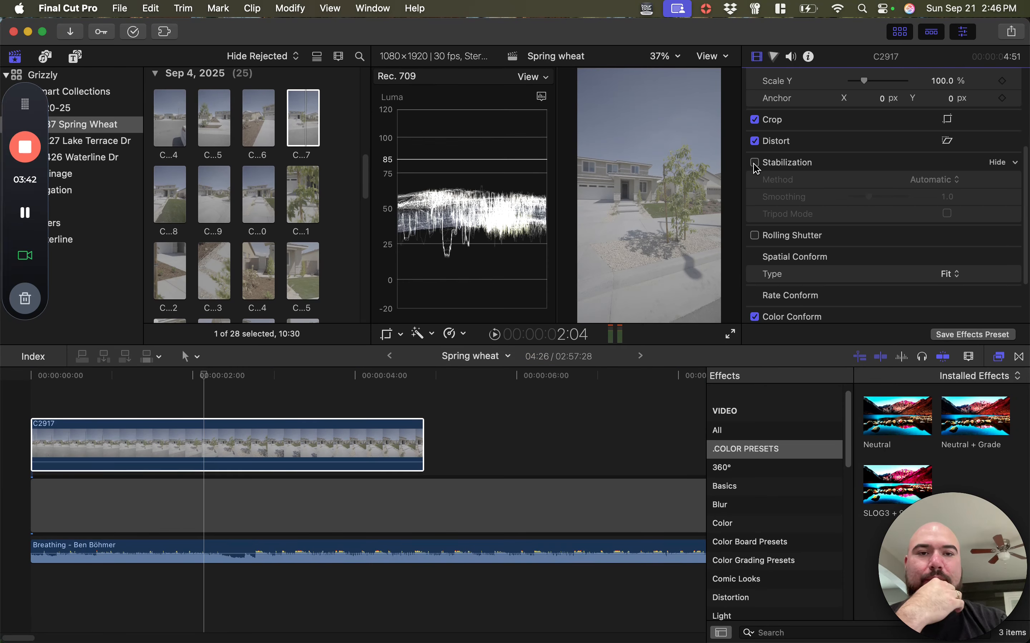
{"action": "left_click", "coordinate": [754, 162]}
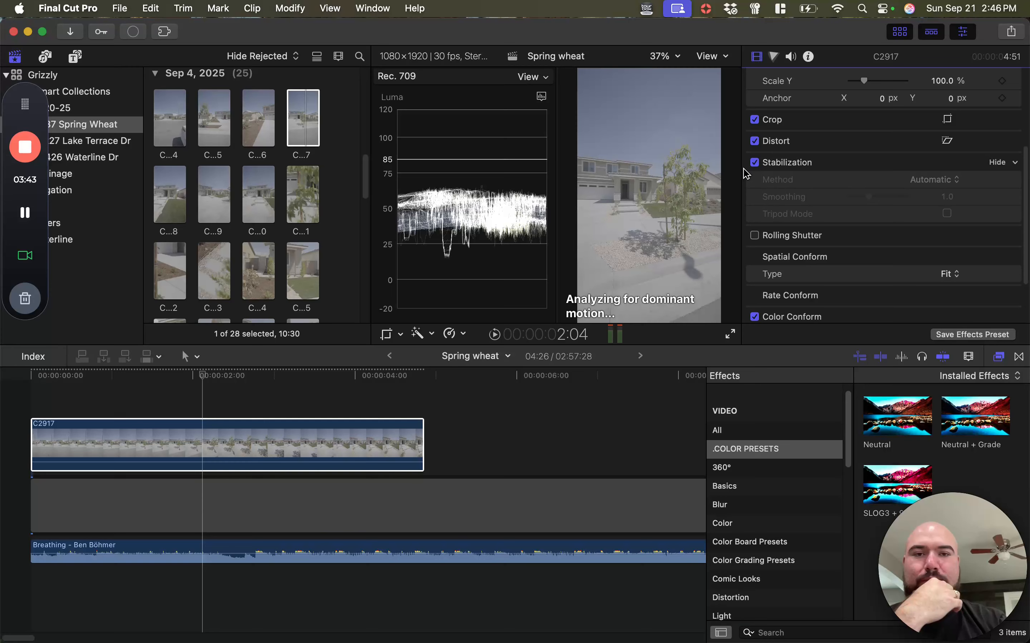
{"action": "left_click", "coordinate": [228, 375]}
{"action": "left_click", "coordinate": [25, 213]}
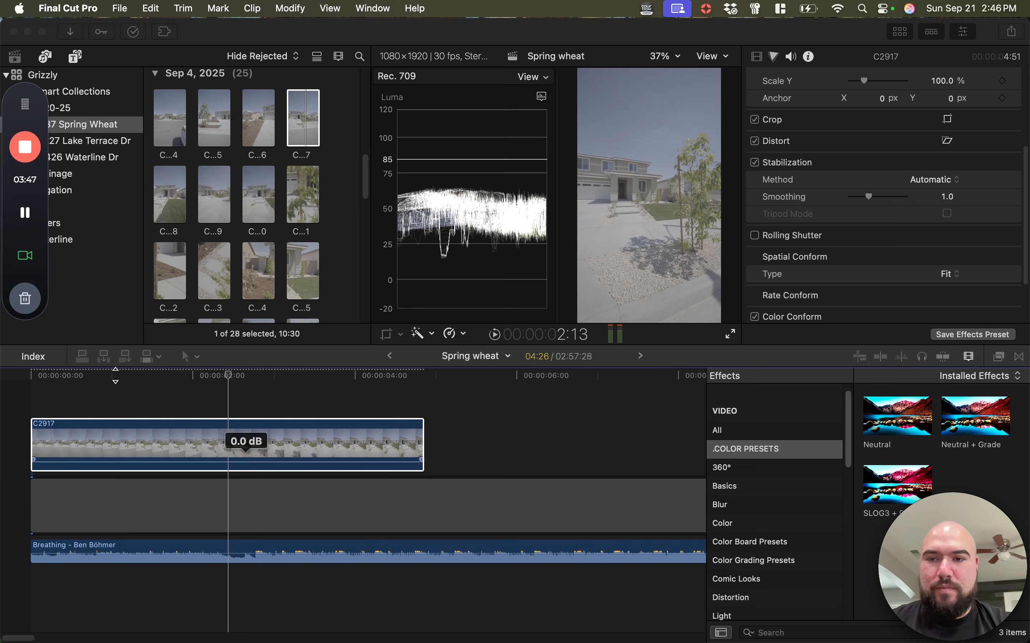
{"action": "left_click", "coordinate": [100, 386]}
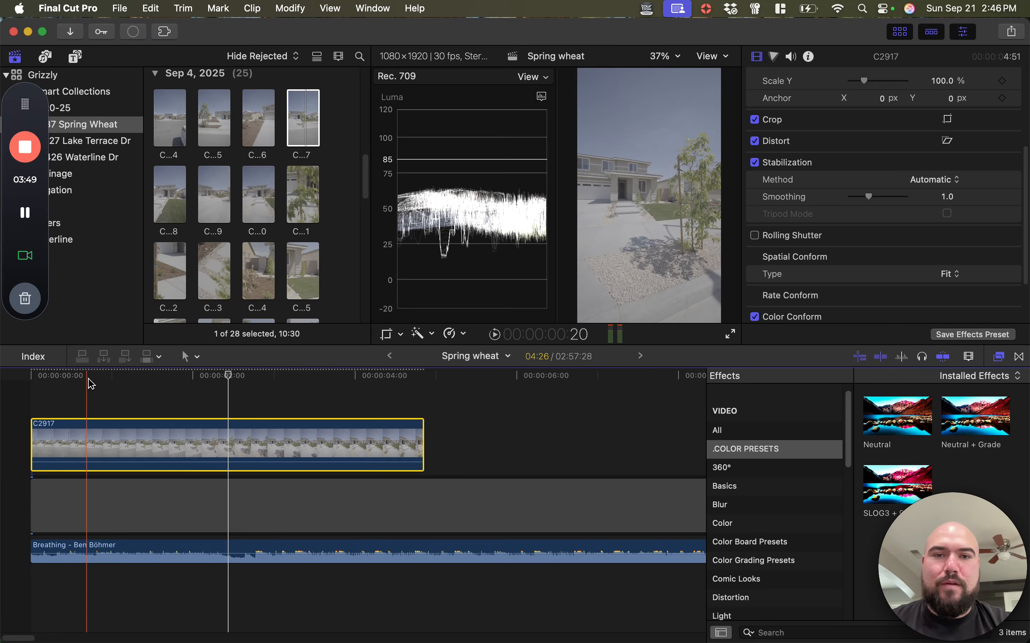
{"action": "left_click", "coordinate": [217, 377]}
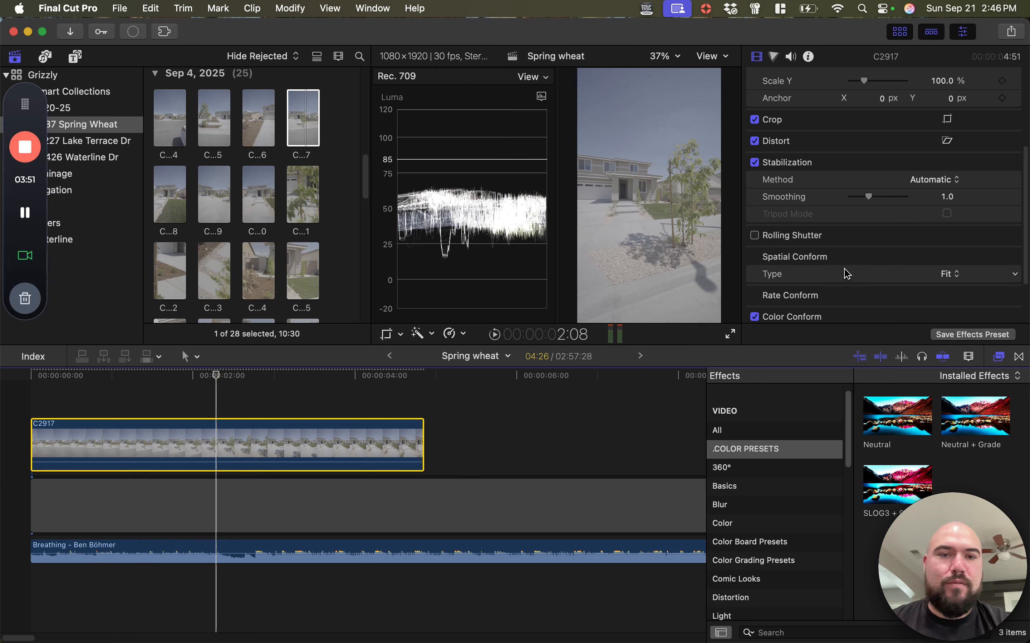
Play the stabilized clip C2917 from the start of the timeline with the music to check its motion
{"action": "scroll", "coordinate": [824, 226], "scroll_direction": "up", "scroll_amount": 3}
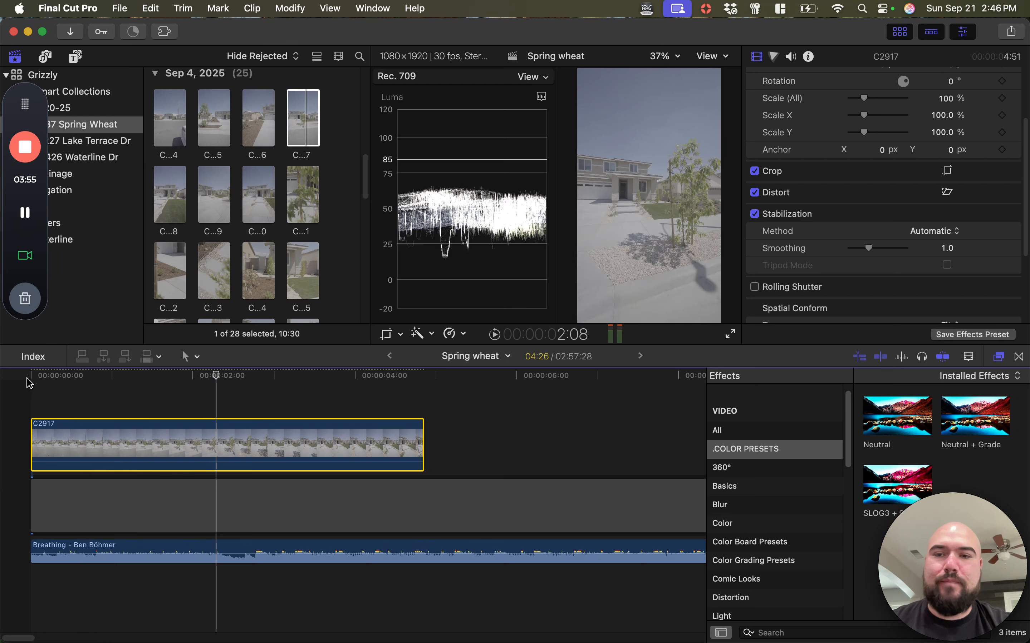
{"action": "left_click", "coordinate": [83, 376]}
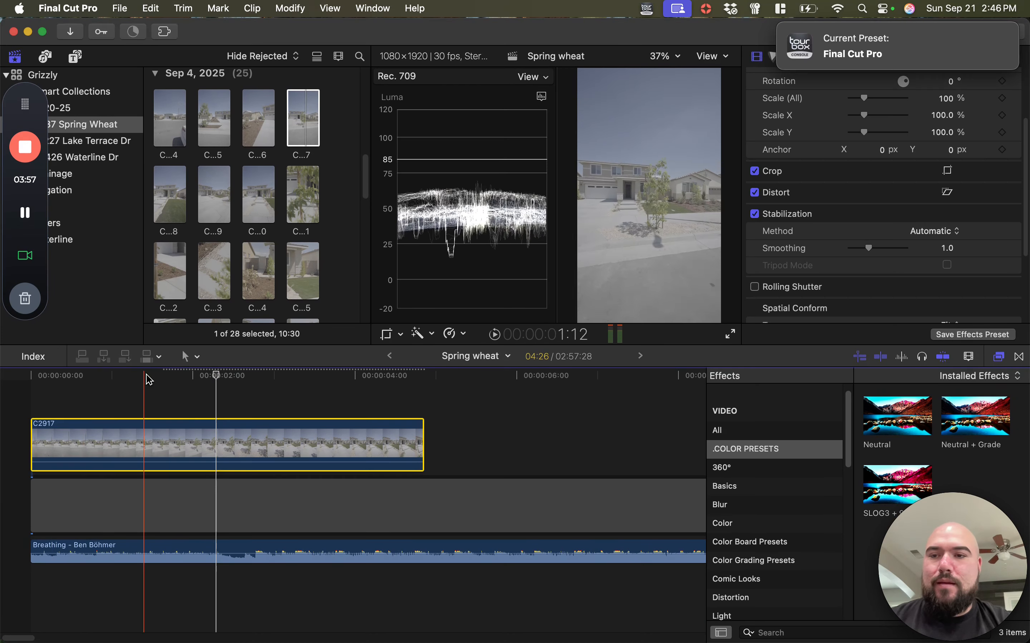
{"action": "left_click_drag", "start_coordinate": [145, 376], "coordinate": [31, 375]}
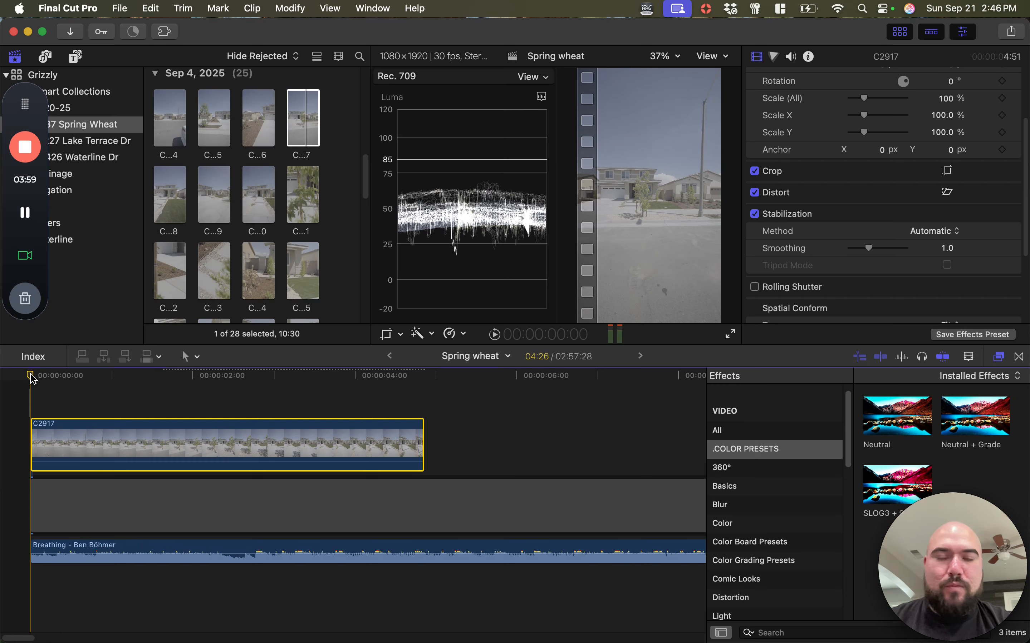
{"action": "key", "text": "space"}
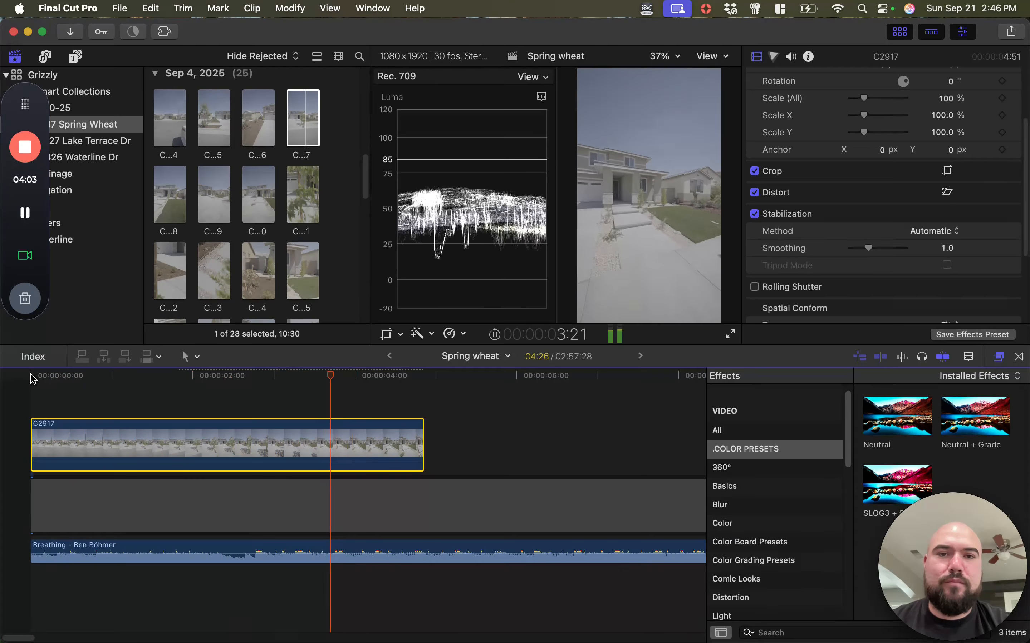
{"action": "key", "text": "space"}
{"action": "scroll", "coordinate": [83, 420], "scroll_direction": "left", "scroll_amount": 4}
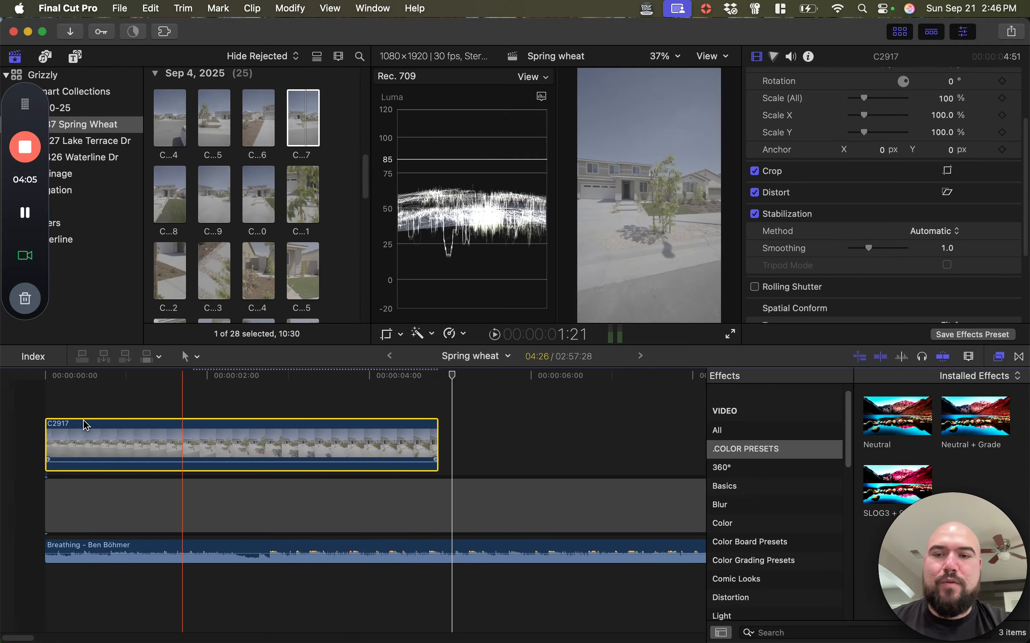
Apply the Neutral + Grade color preset to clip C2917 and open its Color Wheels 1 correction
{"action": "left_click", "coordinate": [122, 426]}
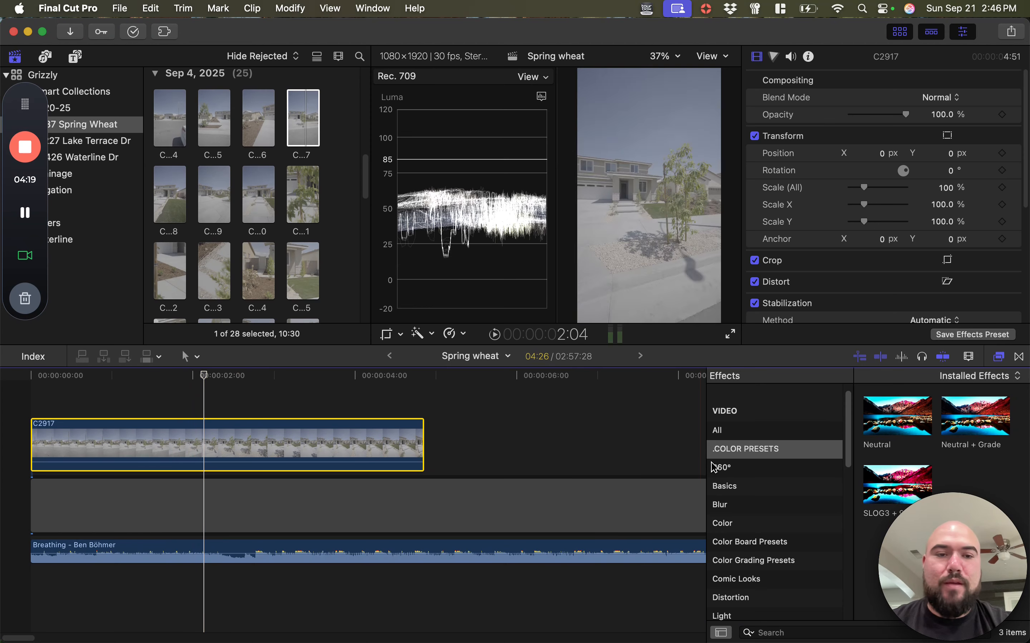
{"action": "left_click", "coordinate": [976, 425]}
{"action": "double_click", "coordinate": [977, 424]}
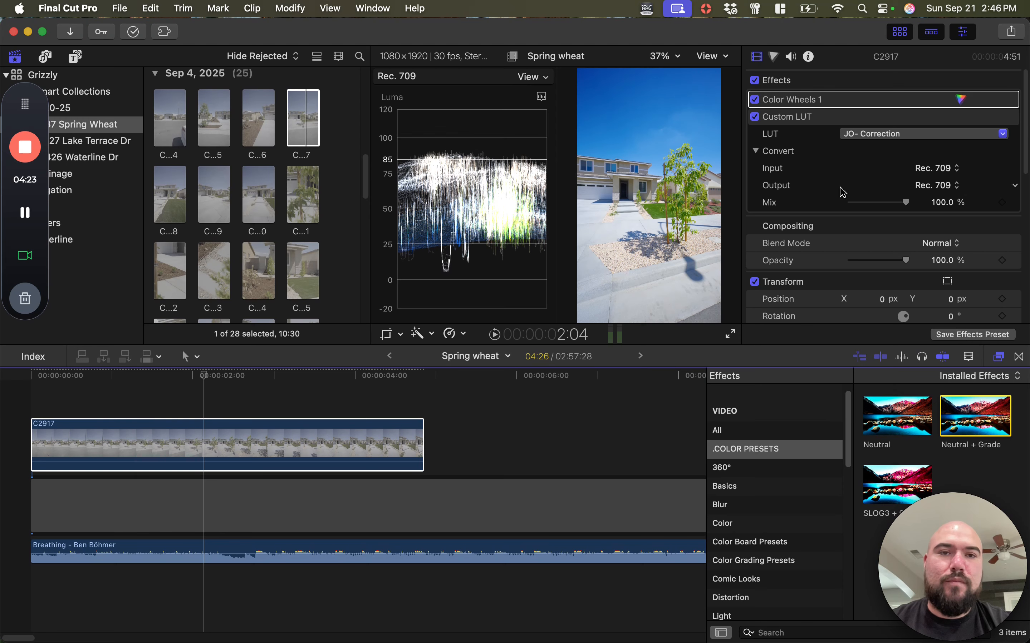
{"action": "left_click", "coordinate": [775, 57]}
{"action": "scroll", "coordinate": [981, 240], "scroll_direction": "down", "scroll_amount": 3}
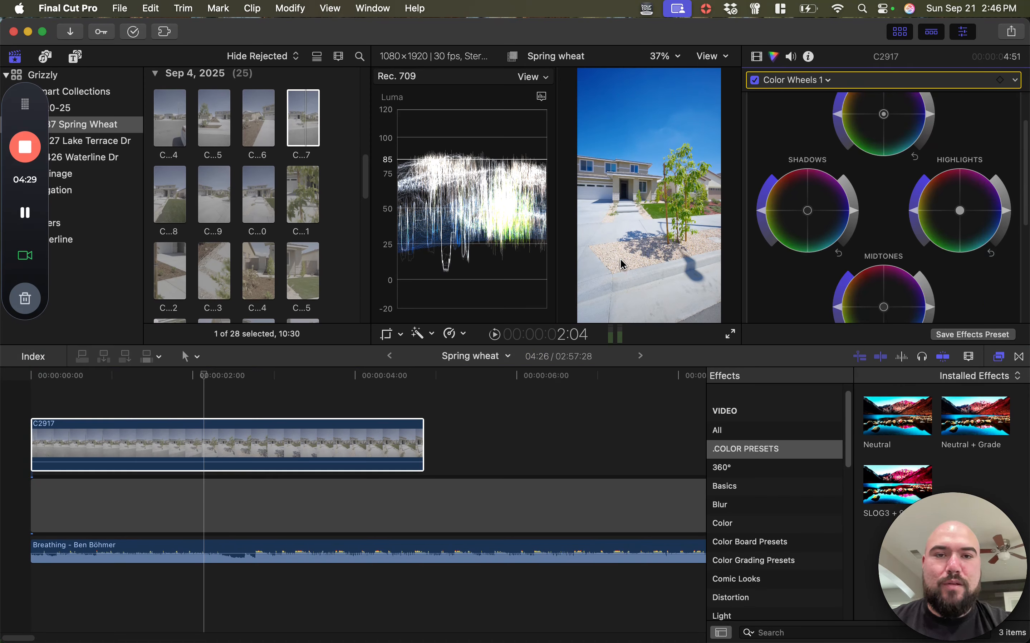
Play the graded clip C2917 from the start of the timeline and inspect the cut at its end
{"action": "left_click", "coordinate": [58, 452]}
{"action": "key", "text": "super+shift+f"}
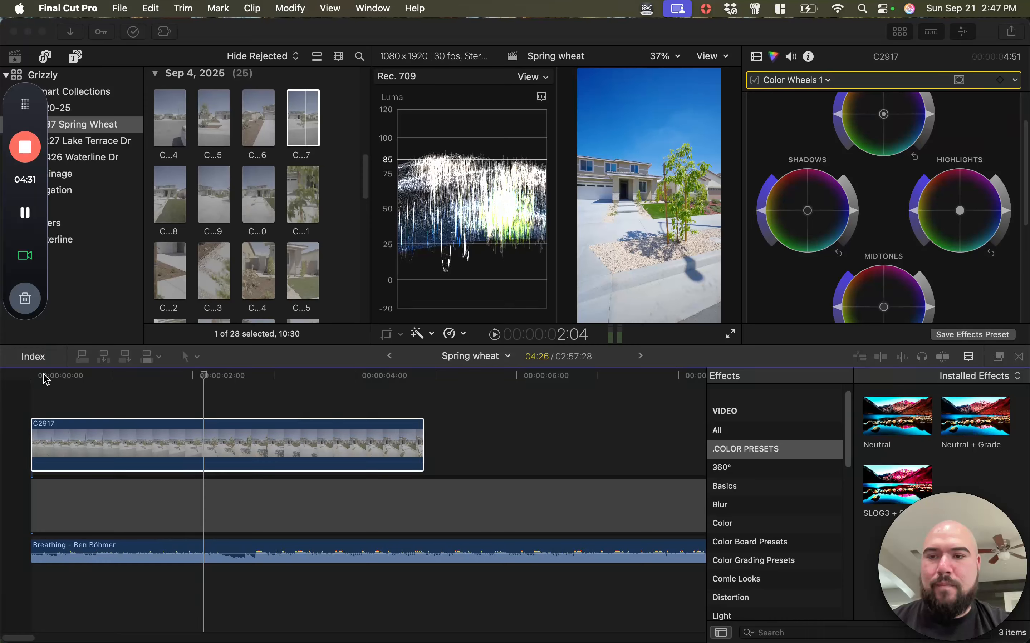
{"action": "left_click", "coordinate": [63, 376]}
{"action": "left_click", "coordinate": [69, 380]}
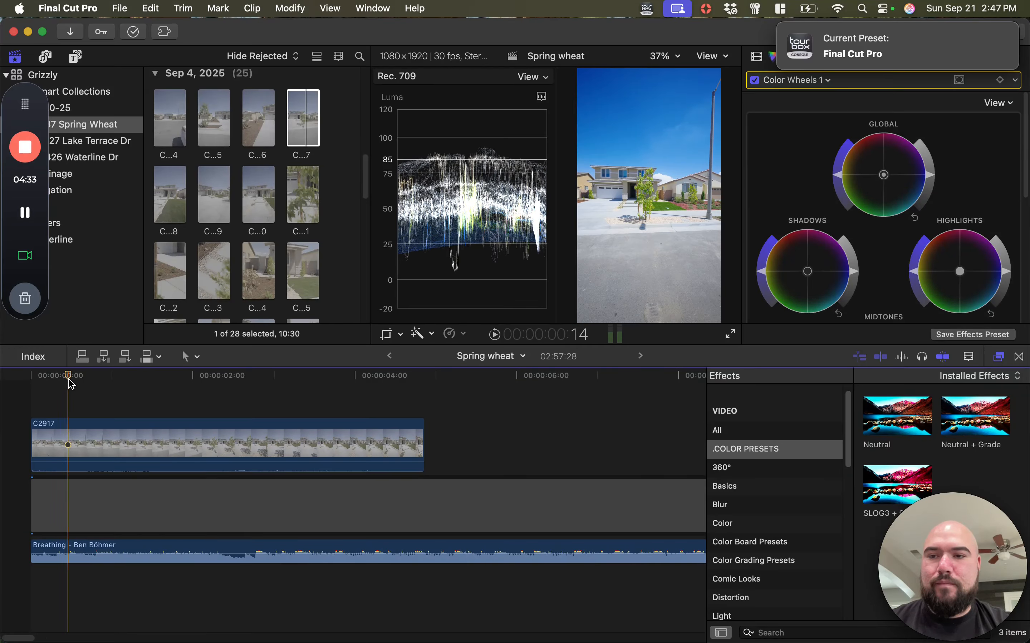
{"action": "left_click_drag", "start_coordinate": [69, 380], "coordinate": [30, 379]}
{"action": "key", "text": "space"}
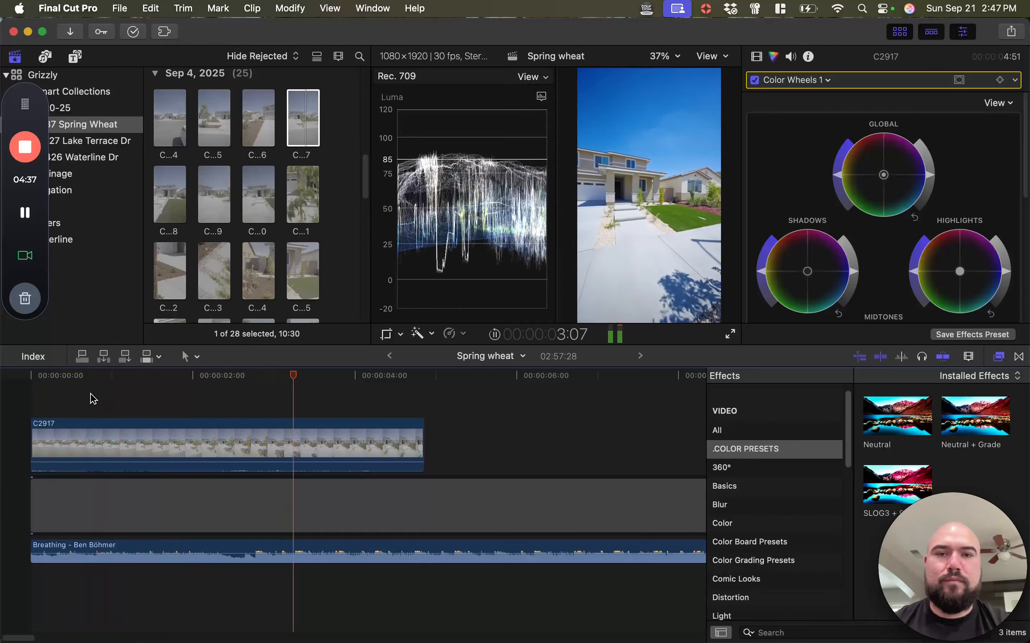
{"action": "key", "text": "space"}
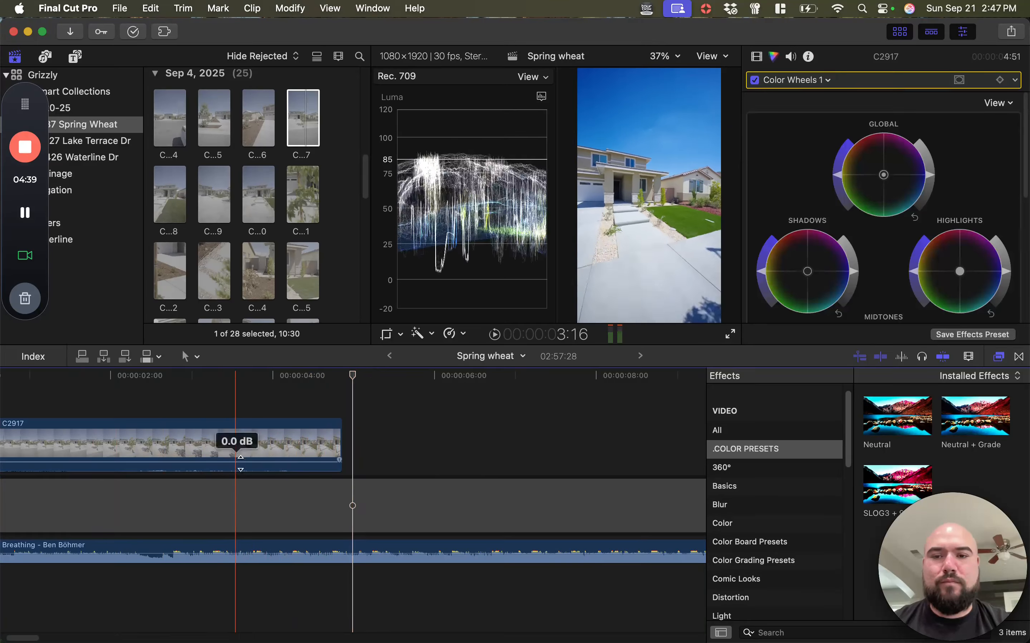
{"action": "key", "text": "space"}
{"action": "key", "text": "space"}
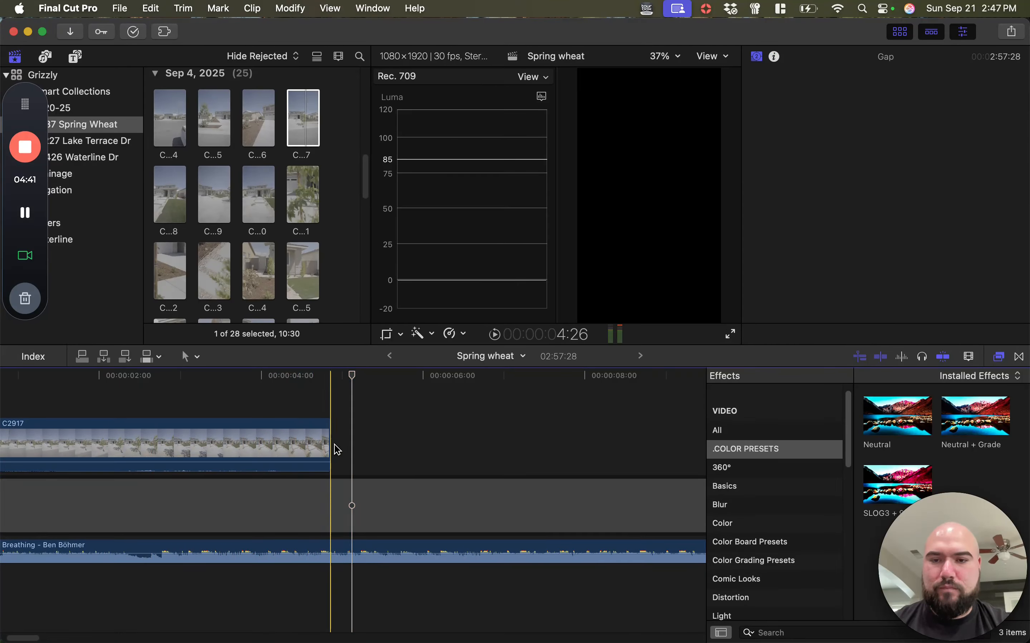
{"action": "scroll", "coordinate": [312, 251], "scroll_direction": "down", "scroll_amount": 2}
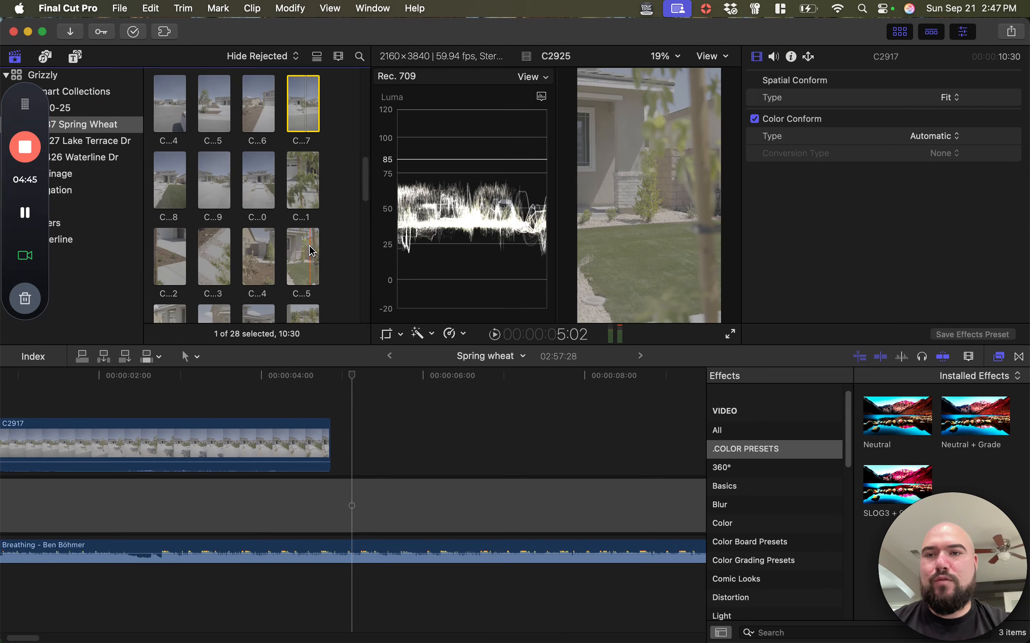
{"action": "scroll", "coordinate": [312, 251], "scroll_direction": "up", "scroll_amount": 2}
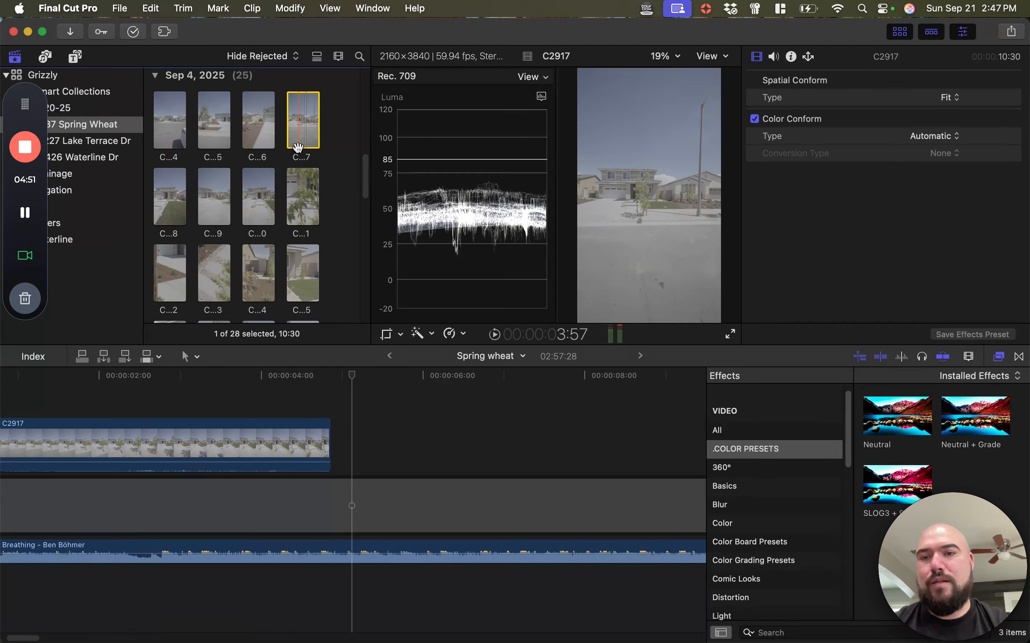
{"action": "scroll", "coordinate": [298, 147], "scroll_direction": "up", "scroll_amount": 4}
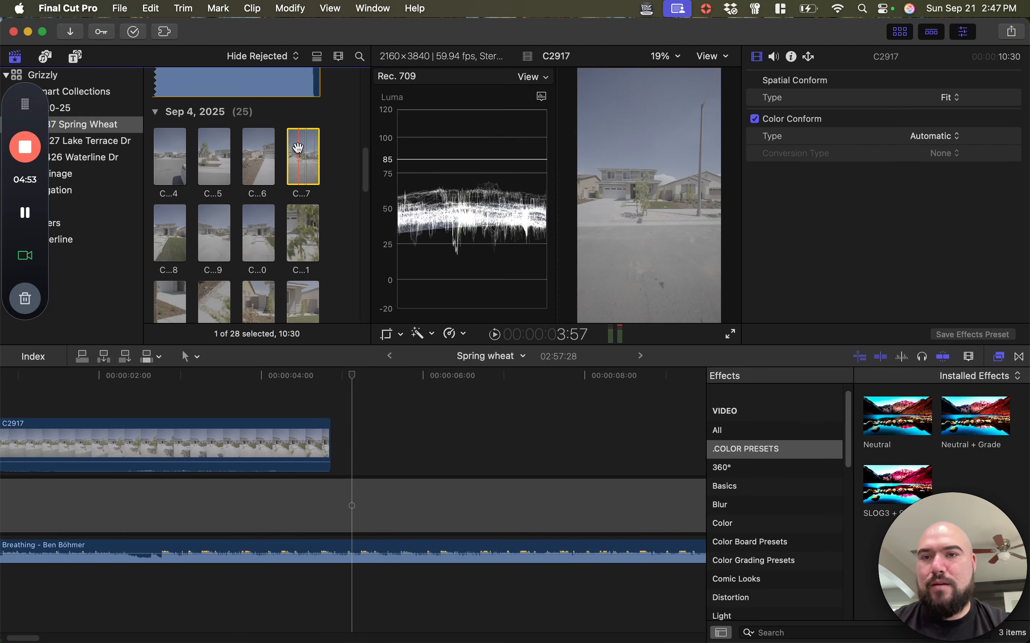
{"action": "scroll", "coordinate": [253, 223], "scroll_direction": "down", "scroll_amount": 5}
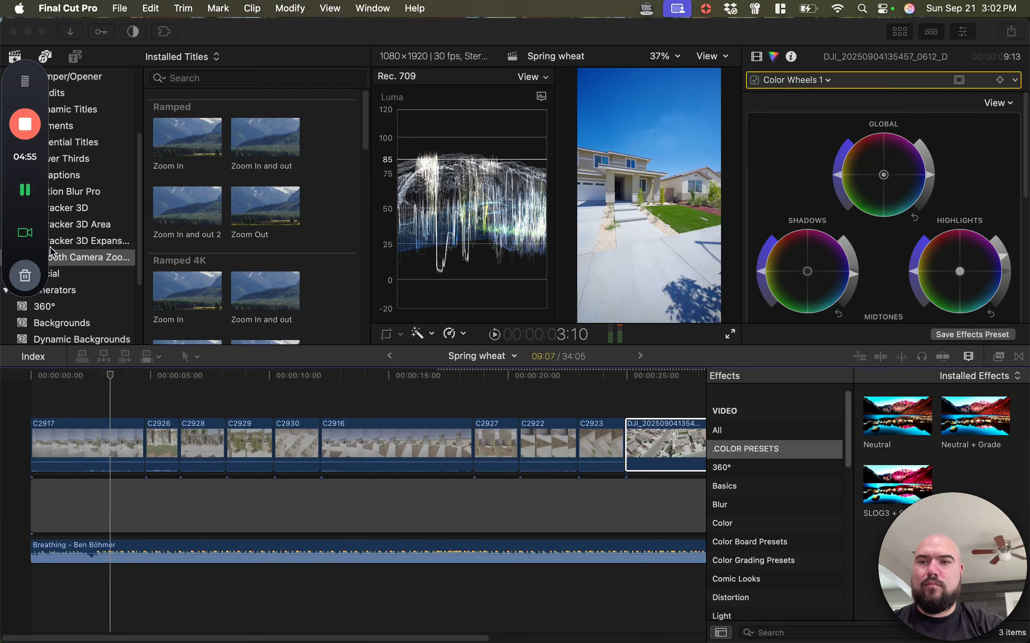
Play the assembled edit from the first frame through the closing drone clip to review it with the music
{"action": "left_click_drag", "start_coordinate": [112, 376], "coordinate": [4, 386]}
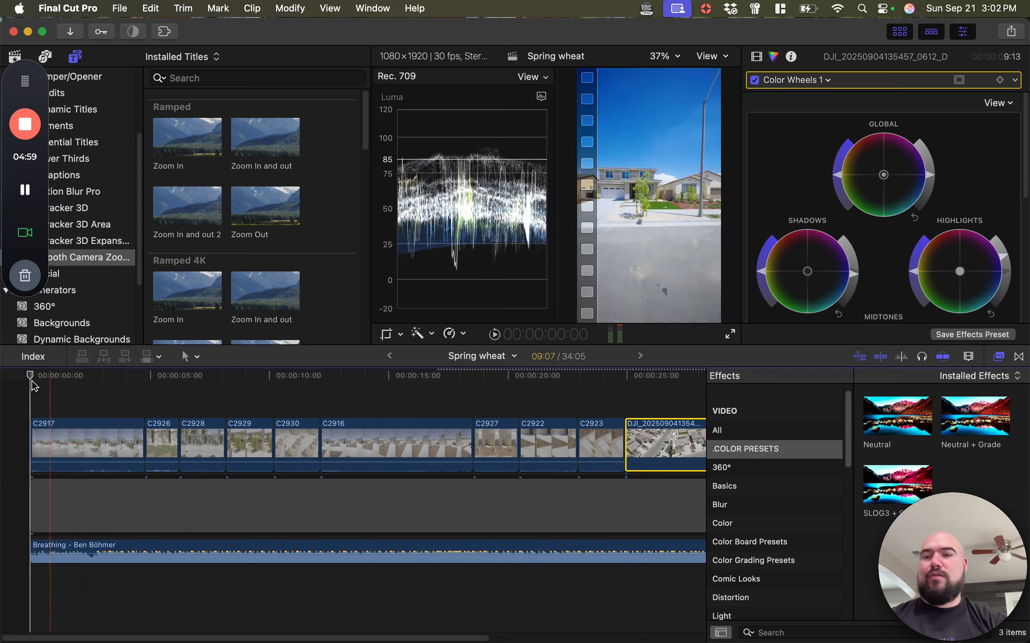
{"action": "key", "text": "space"}
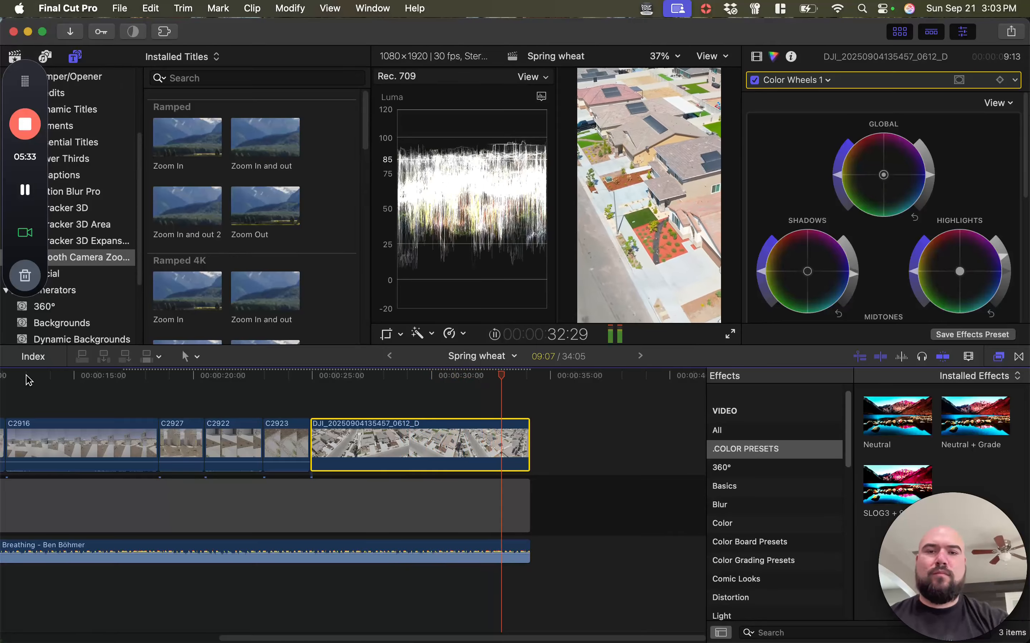
{"action": "left_click", "coordinate": [356, 501]}
{"action": "scroll", "coordinate": [358, 504], "scroll_direction": "left", "scroll_amount": 10}
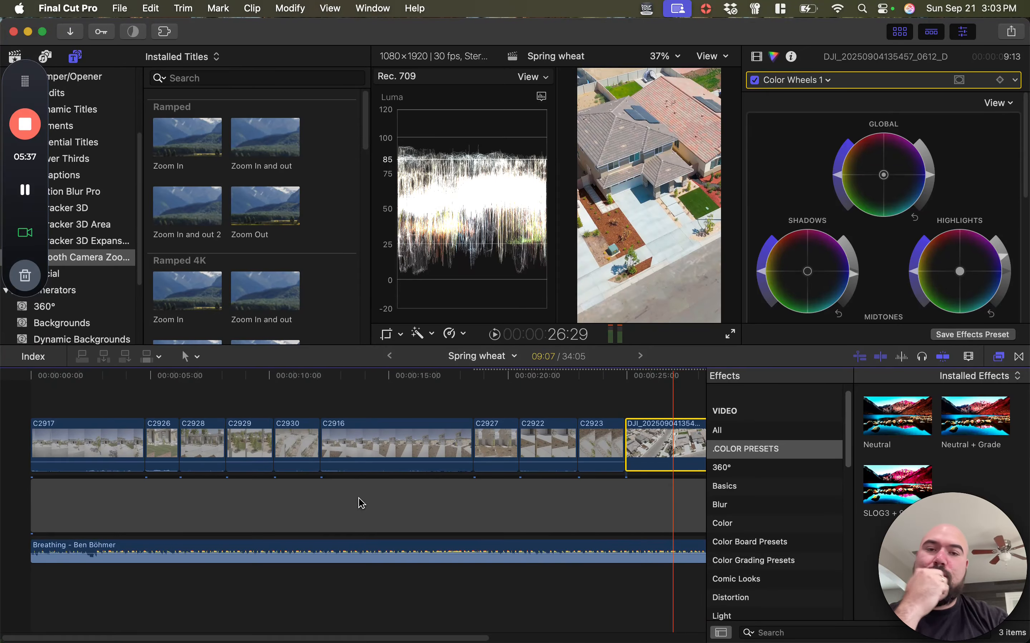
Select all ten video clips, from C2917 to the closing DJI drone clip, and set their volume to -∞ dB
{"action": "left_click", "coordinate": [170, 496]}
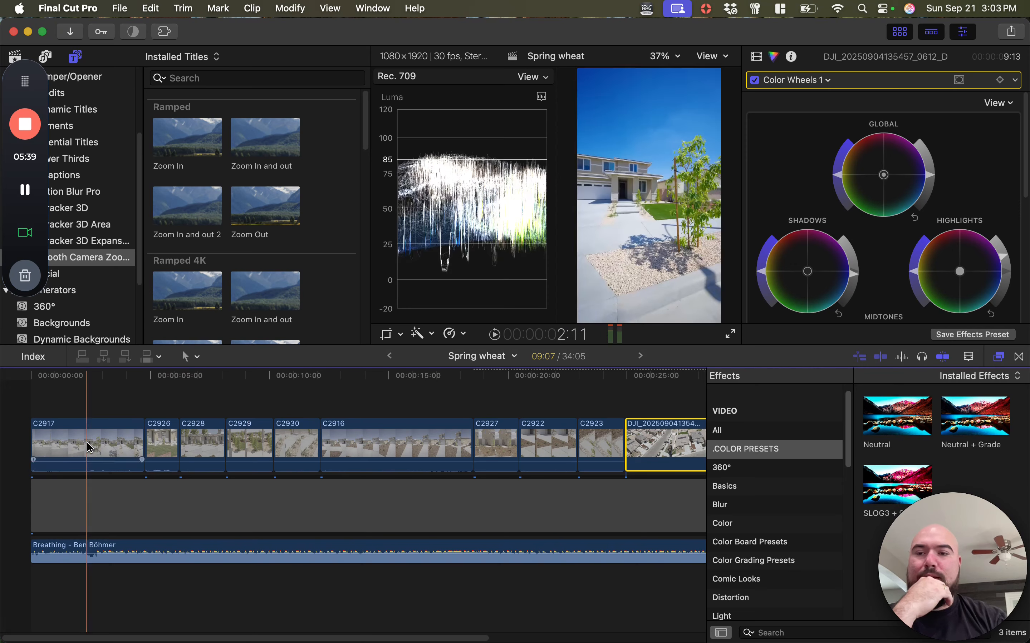
{"action": "key", "text": "super+minus"}
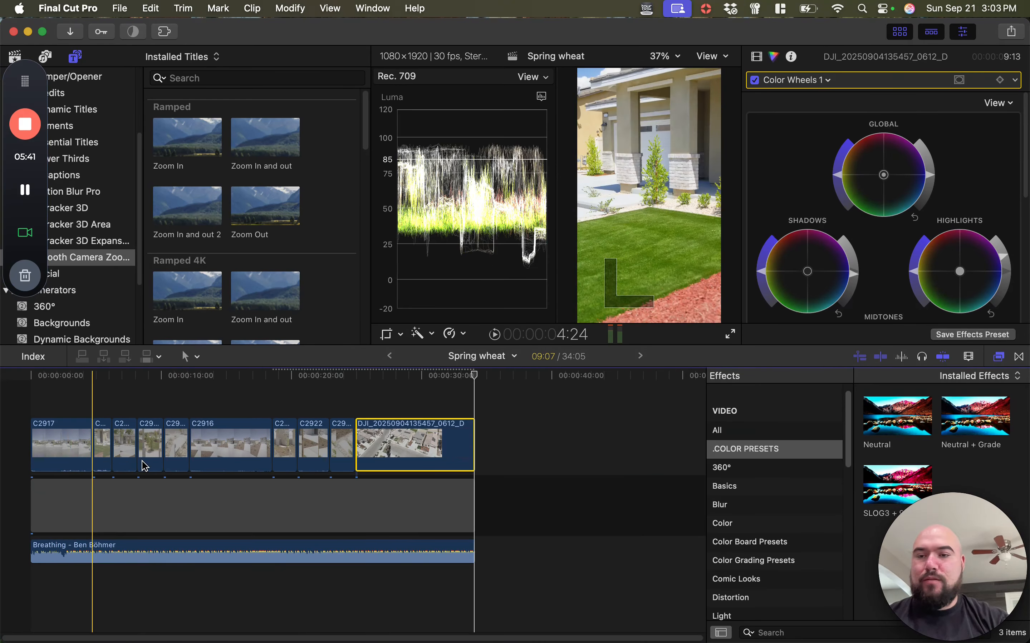
{"action": "key", "text": "super+a"}
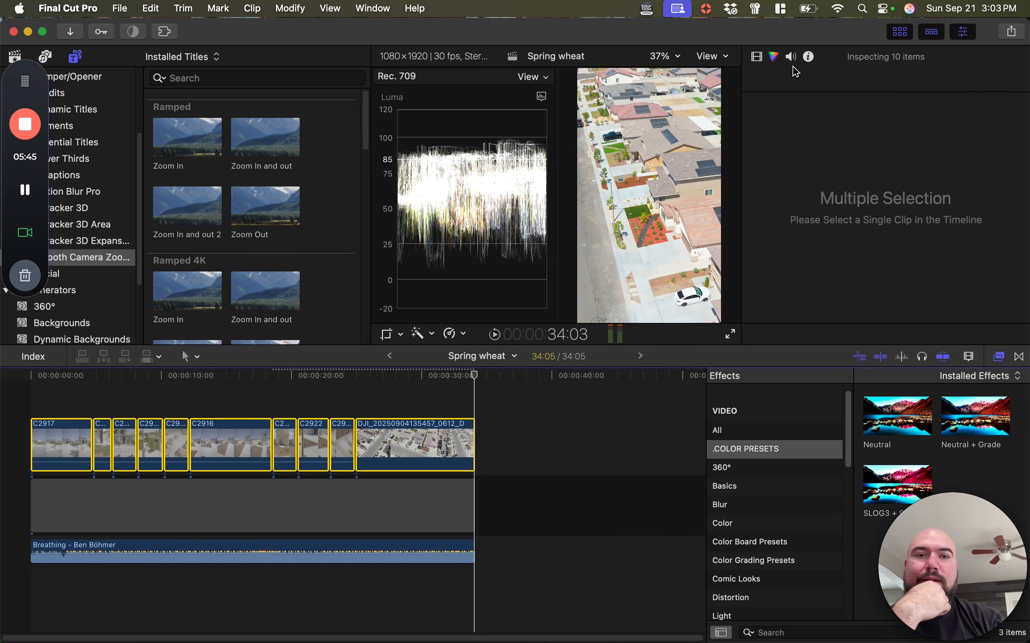
{"action": "left_click", "coordinate": [790, 57]}
{"action": "left_click_drag", "start_coordinate": [884, 82], "coordinate": [844, 81]}
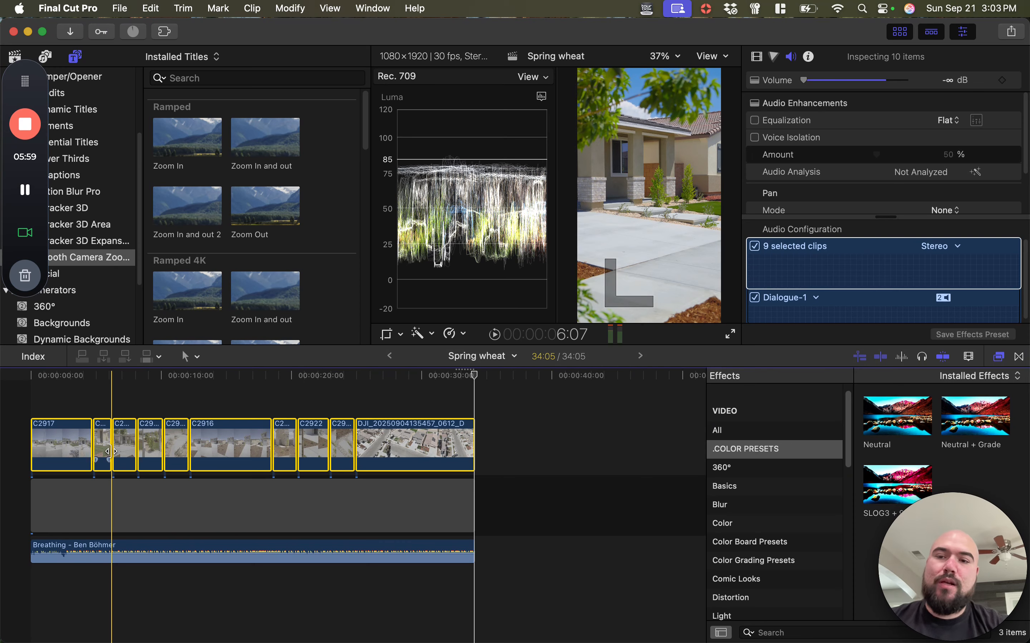
Fit the whole sequence in the timeline and clear the clip selection
{"action": "key", "text": "super+="}
{"action": "key", "text": "super+="}
{"action": "key", "text": "super+-"}
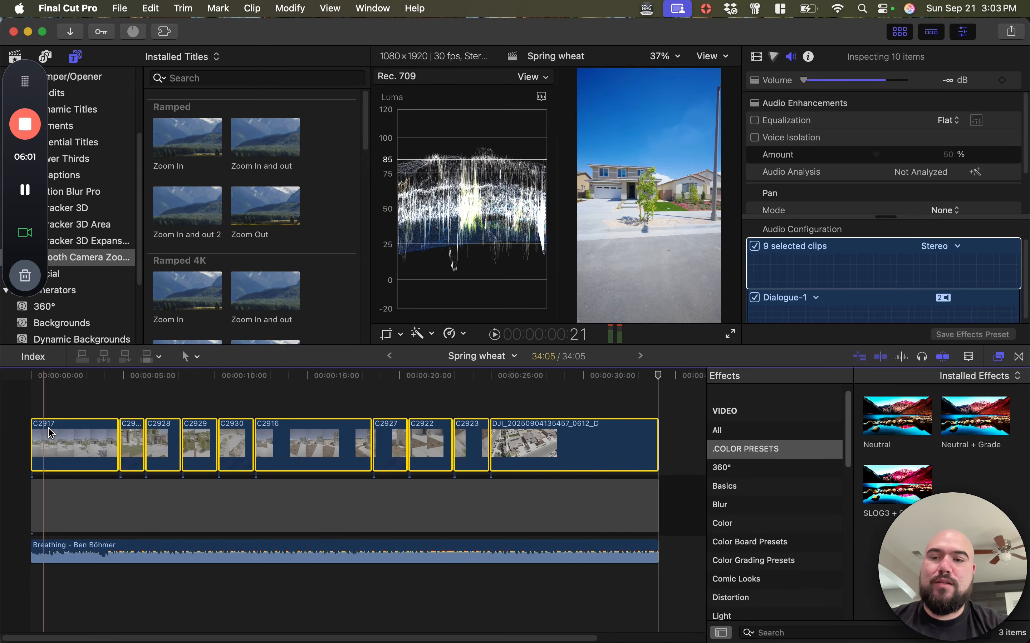
{"action": "key", "text": "super+-"}
{"action": "key", "text": "shift+z"}
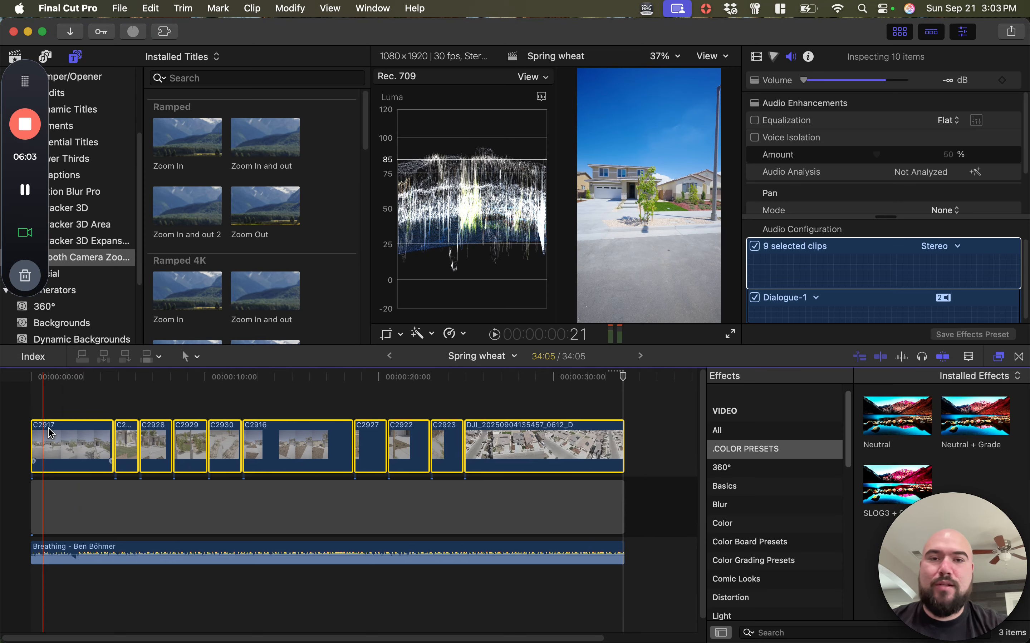
{"action": "key", "text": "alt+g"}
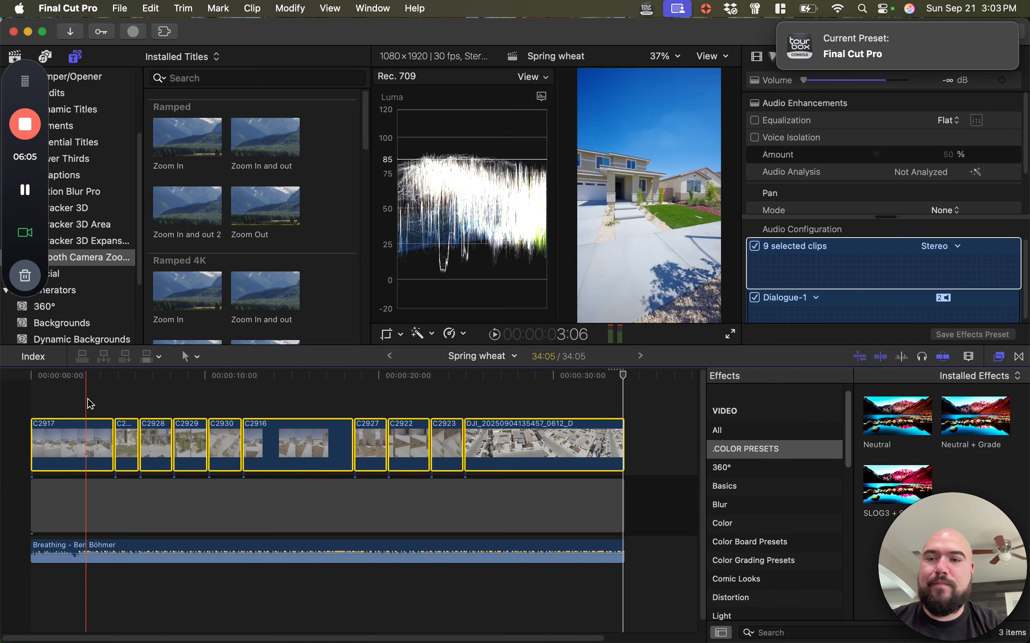
{"action": "left_click", "coordinate": [88, 400]}
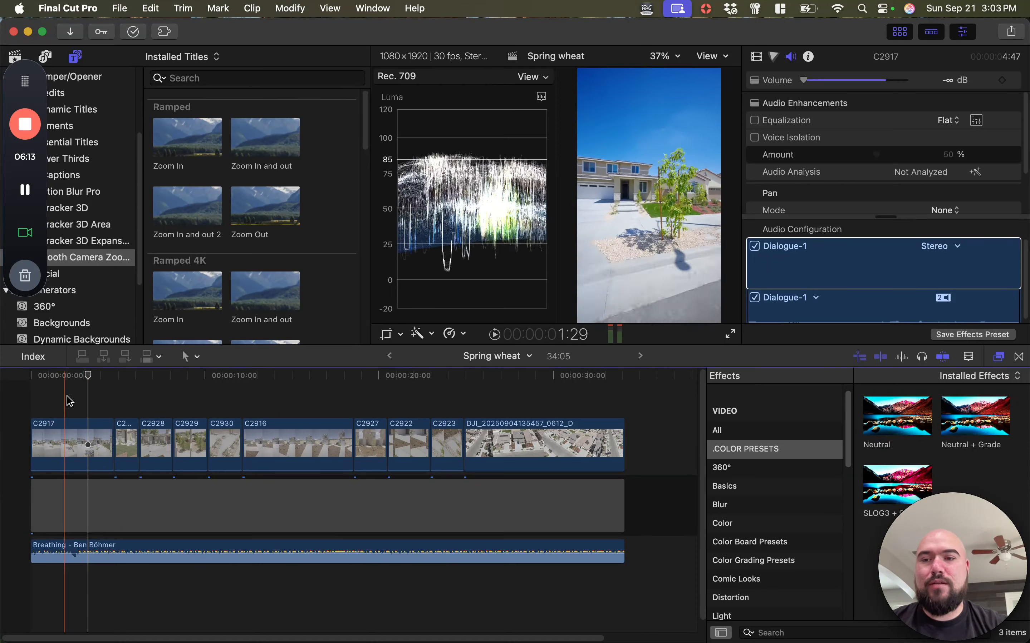
Scrub through the opening clip C2917 and play from the cut at 00:00:04:24 into clip C2928 to review the transitions
{"action": "left_click", "coordinate": [39, 376]}
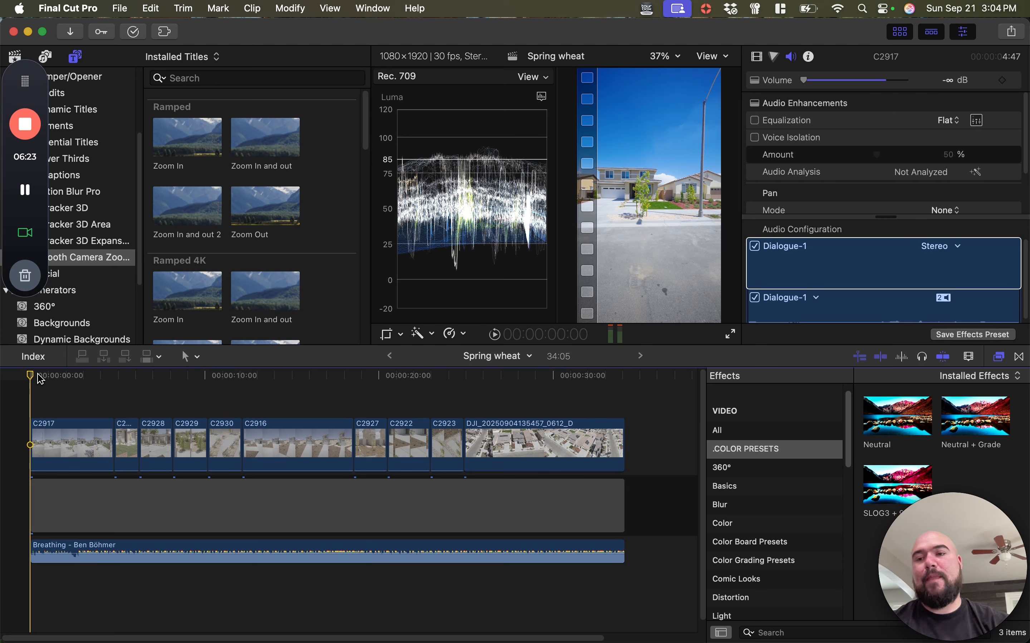
{"action": "left_click", "coordinate": [33, 373]}
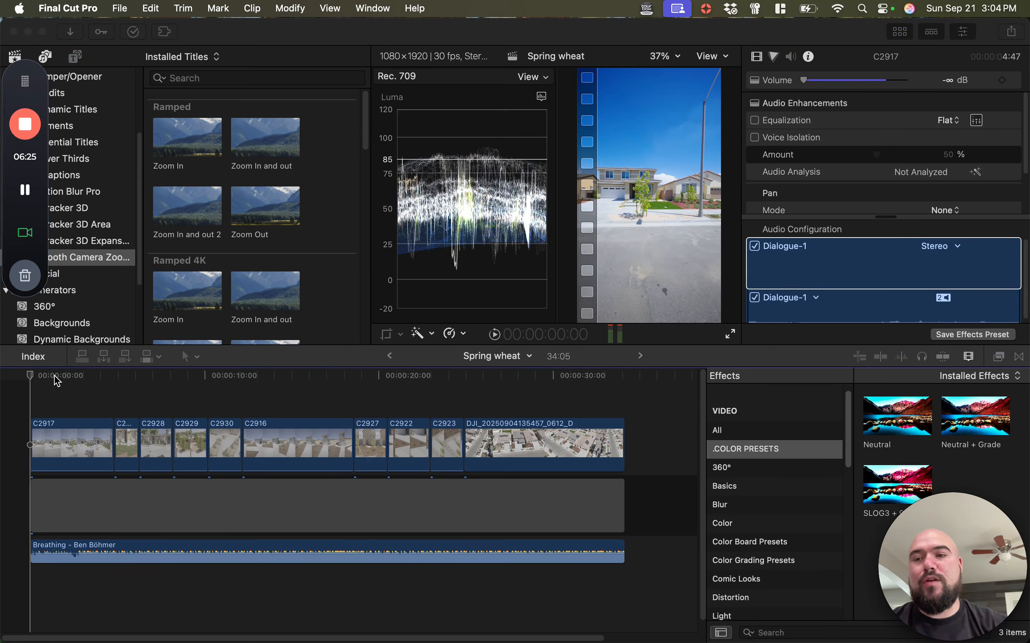
{"action": "left_click", "coordinate": [58, 379]}
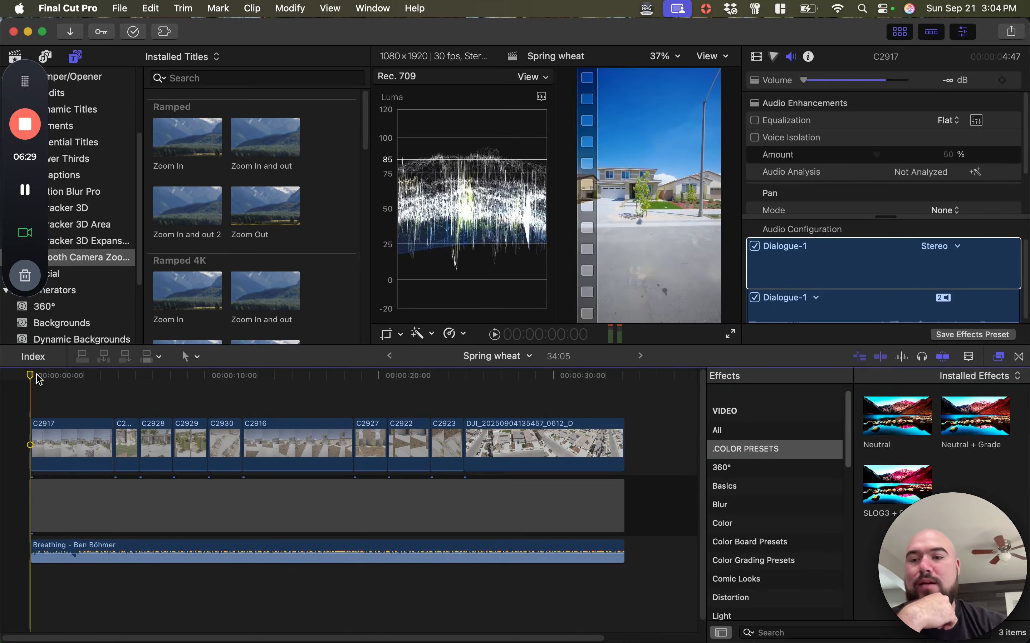
{"action": "left_click_drag", "start_coordinate": [39, 378], "coordinate": [121, 402]}
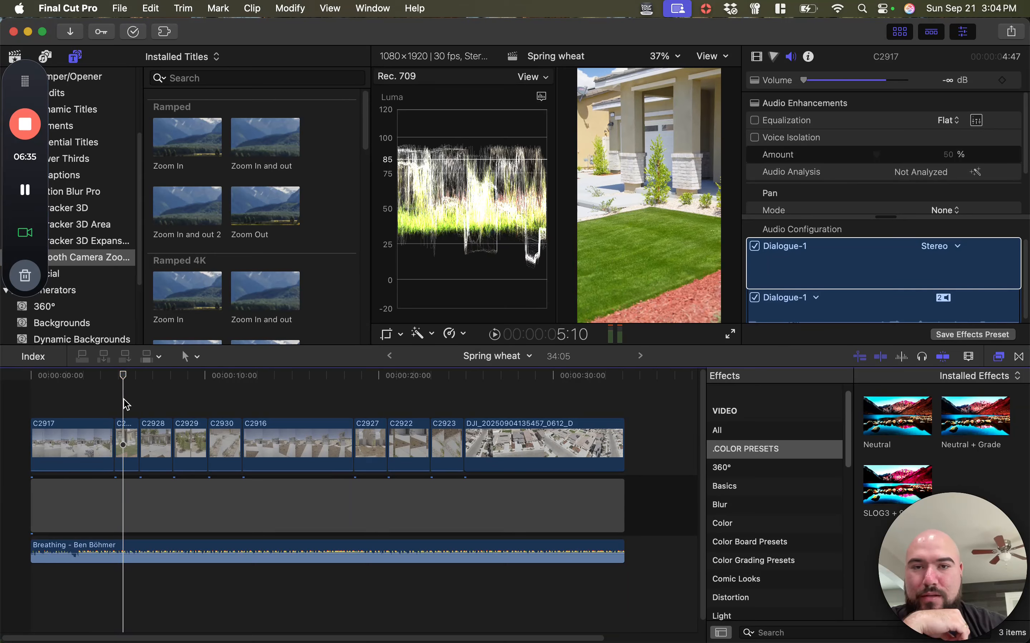
{"action": "left_click_drag", "start_coordinate": [119, 406], "coordinate": [54, 409]}
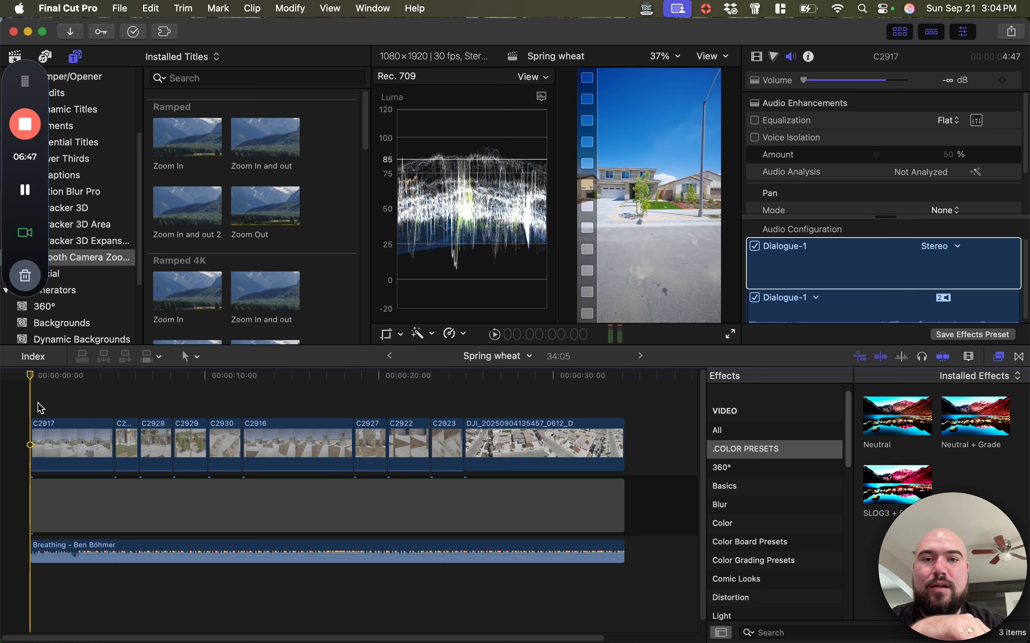
{"action": "left_click_drag", "start_coordinate": [41, 408], "coordinate": [120, 407]}
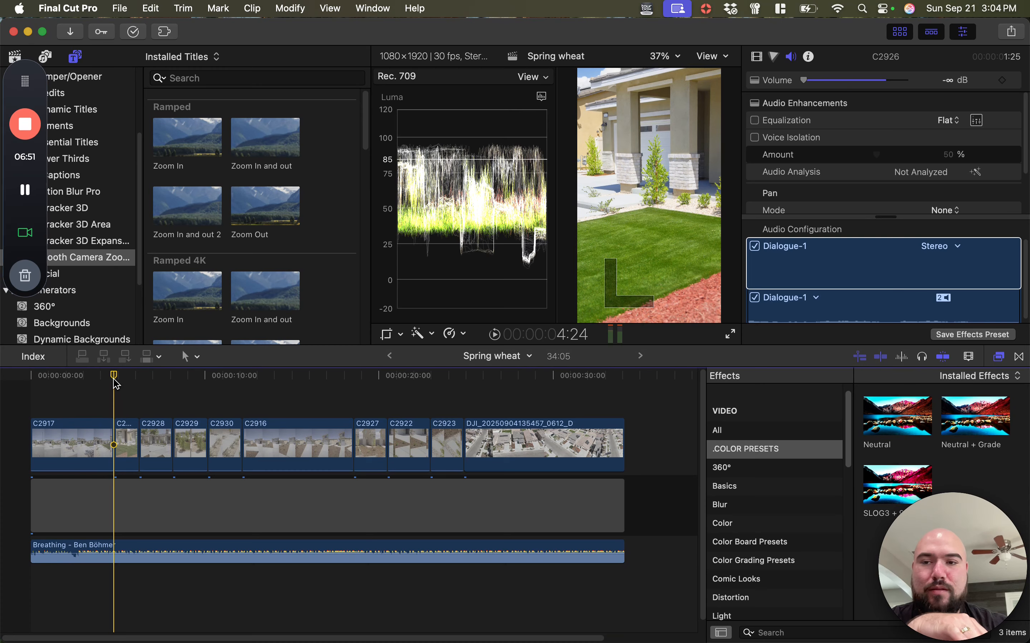
{"action": "key", "text": "space"}
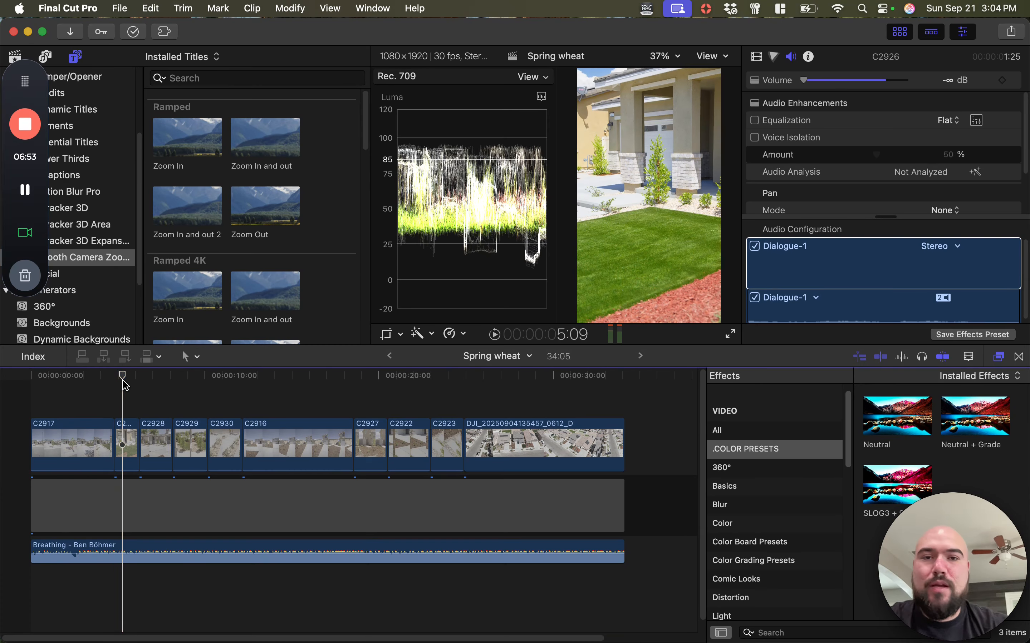
Raise the highlights brightness of clip C2928 slightly in its Color Wheels correction
{"action": "left_click", "coordinate": [157, 392]}
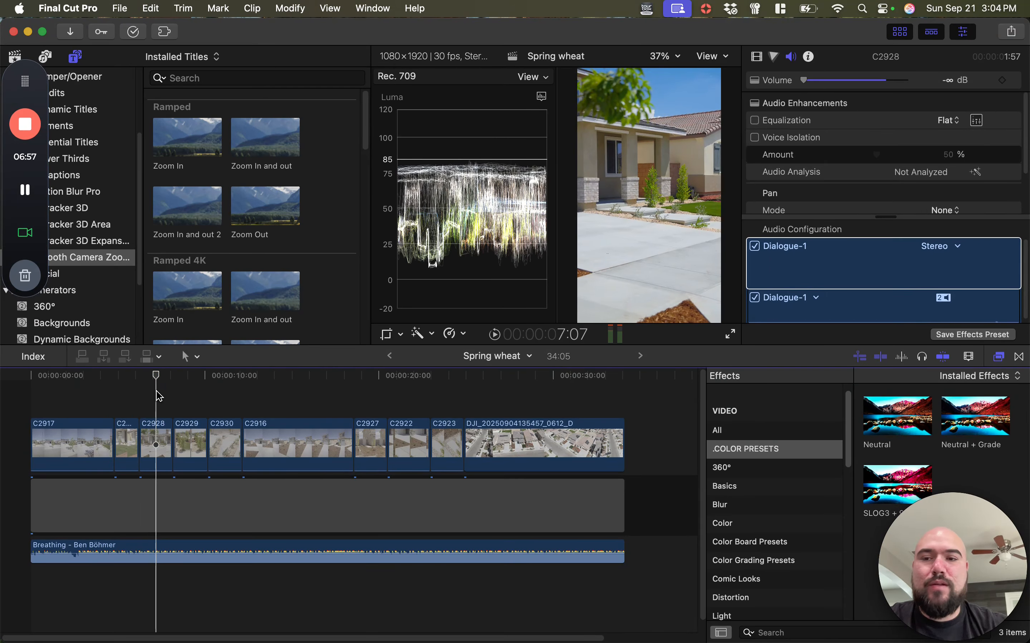
{"action": "left_click", "coordinate": [156, 431]}
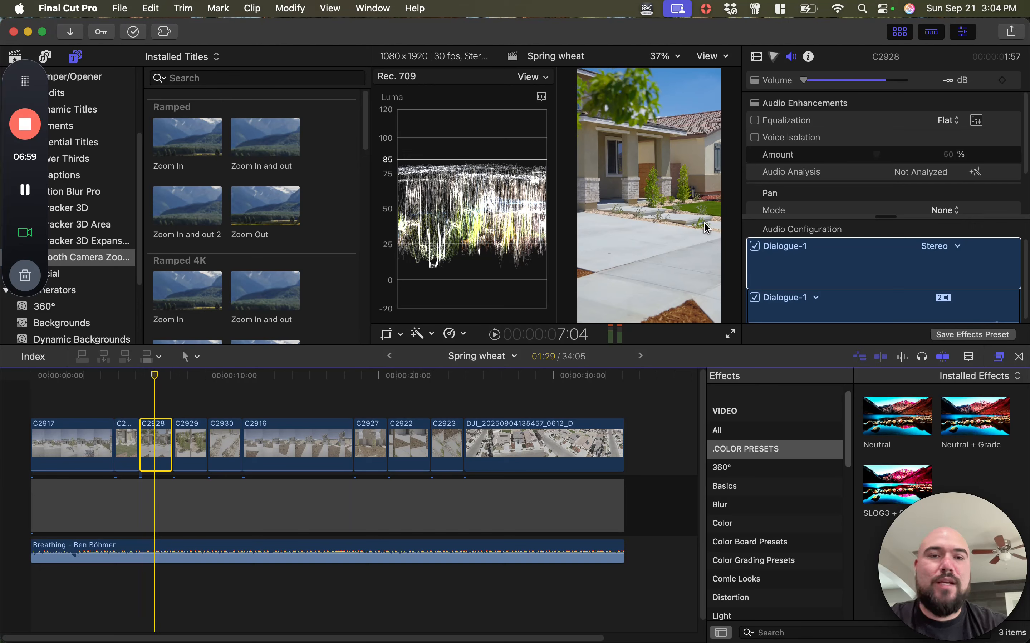
{"action": "left_click", "coordinate": [774, 58]}
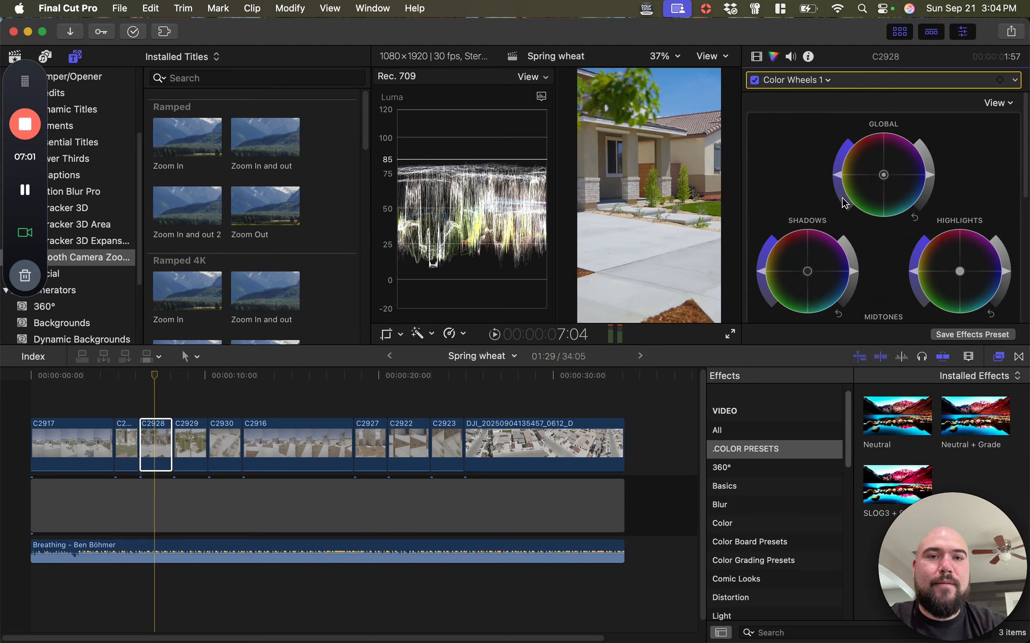
{"action": "left_click_drag", "start_coordinate": [1007, 273], "coordinate": [1006, 267]}
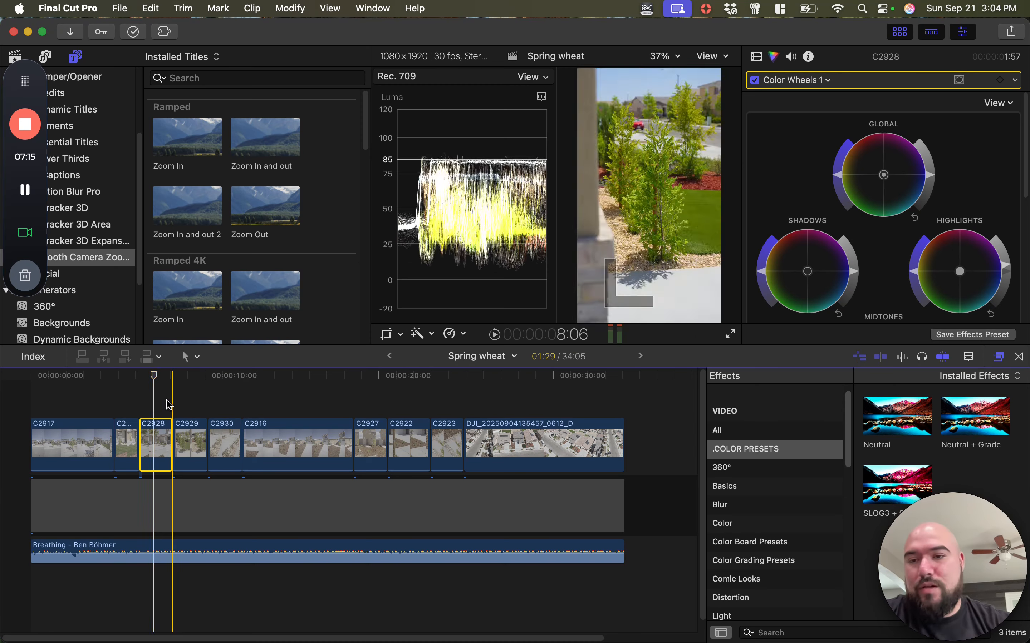
{"action": "left_click", "coordinate": [161, 398]}
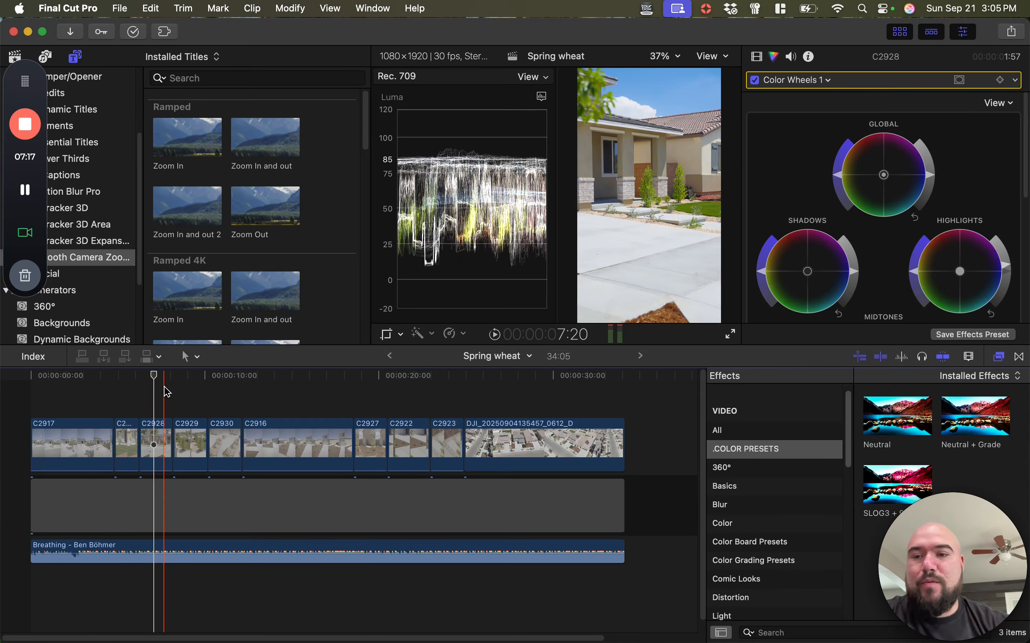
Check the exposure of clips C2929 and C2930 by scrubbing through them with the Luma scope
{"action": "left_click", "coordinate": [190, 442]}
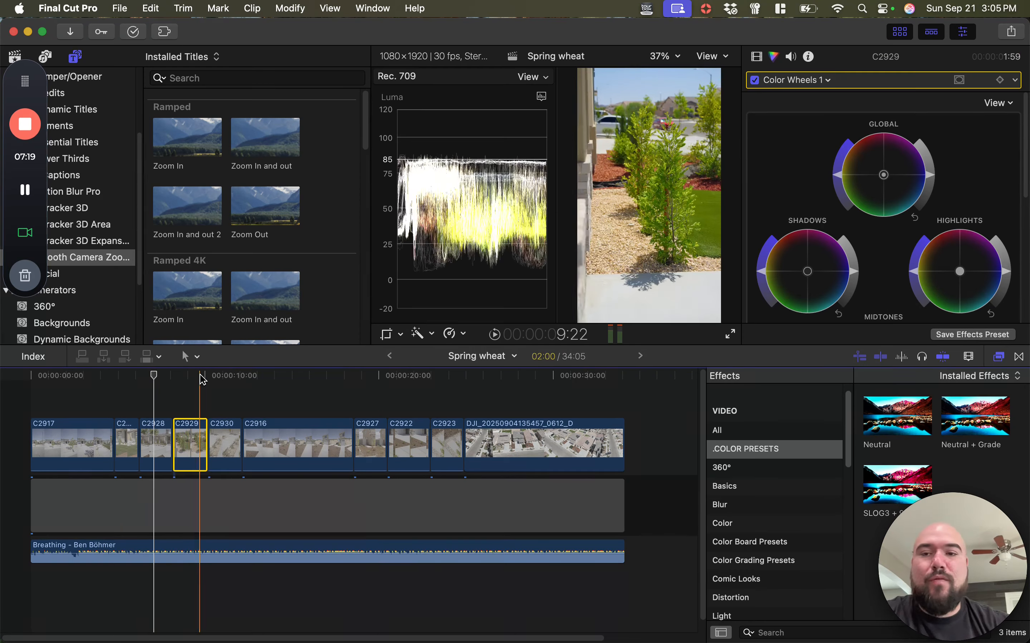
{"action": "left_click", "coordinate": [190, 375]}
{"action": "left_click", "coordinate": [233, 374]}
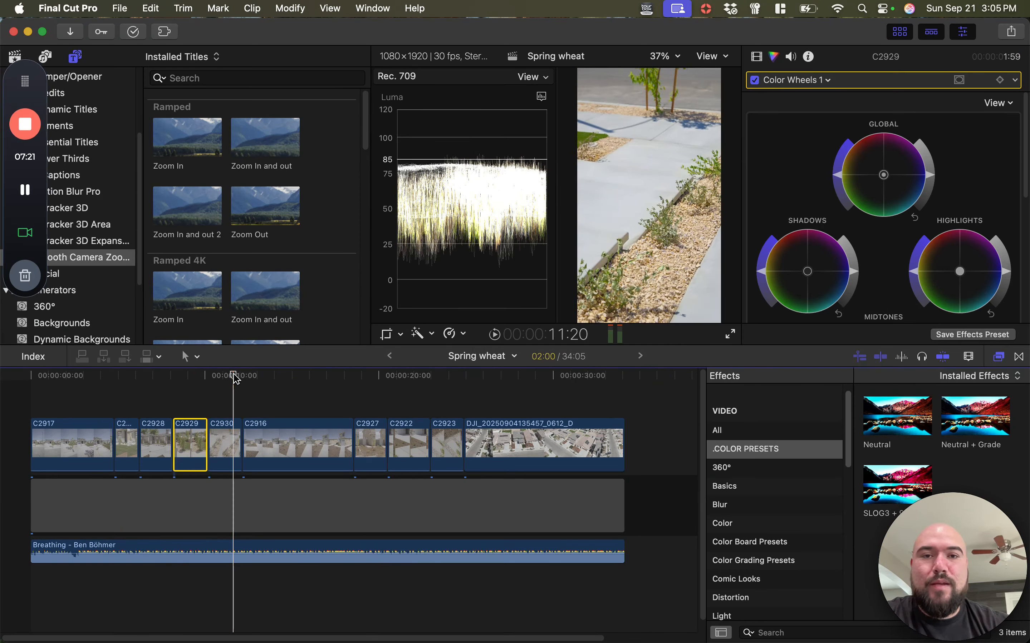
Play the edit from the first frame into the closing DJI drone clip to review the graded cut
{"action": "left_click", "coordinate": [19, 194]}
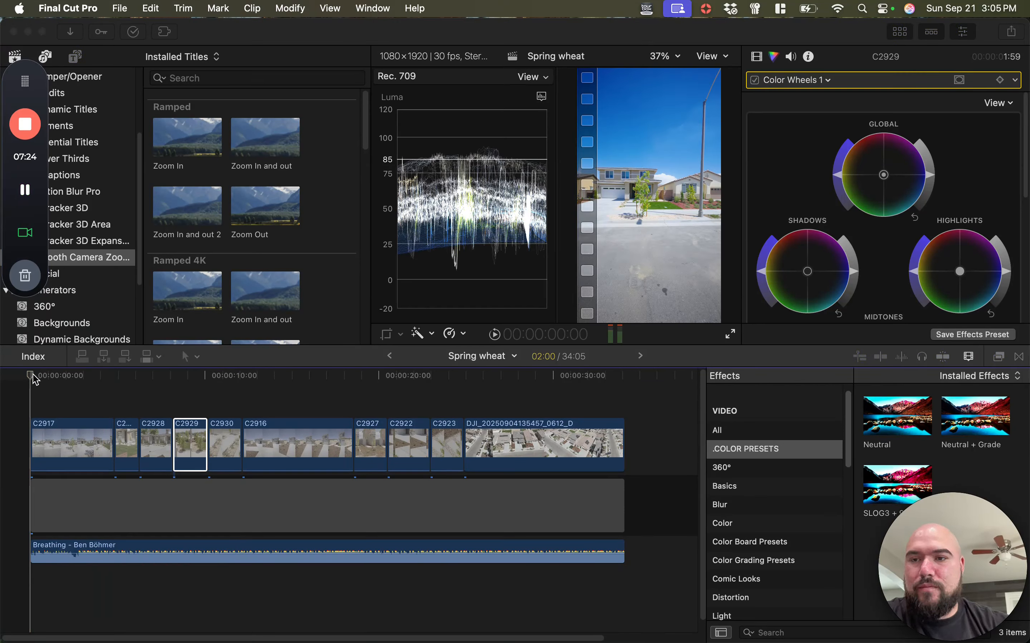
{"action": "left_click", "coordinate": [80, 382]}
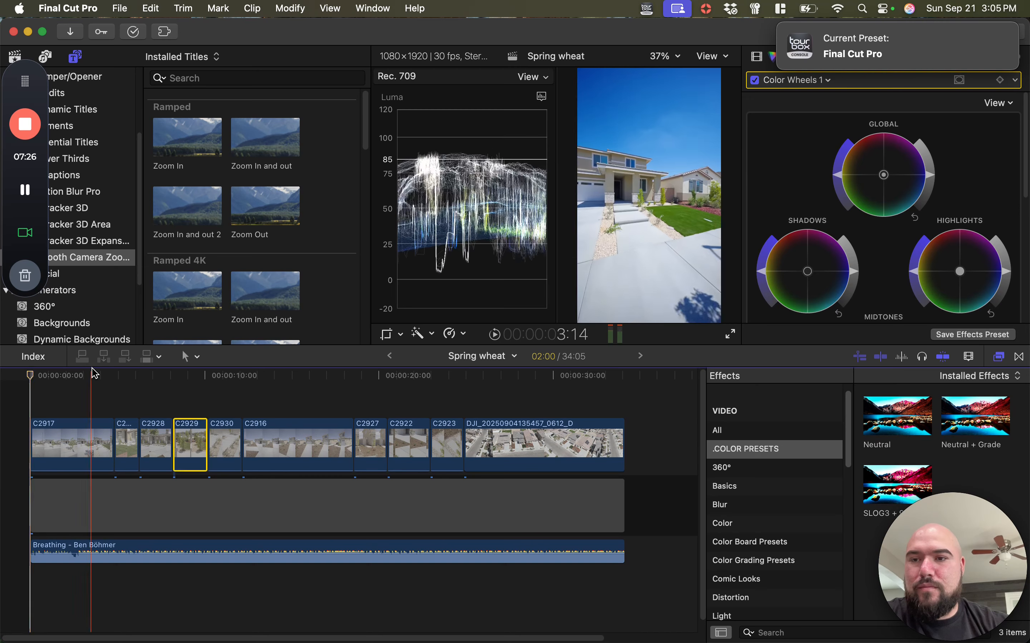
{"action": "left_click_drag", "start_coordinate": [90, 368], "coordinate": [32, 368]}
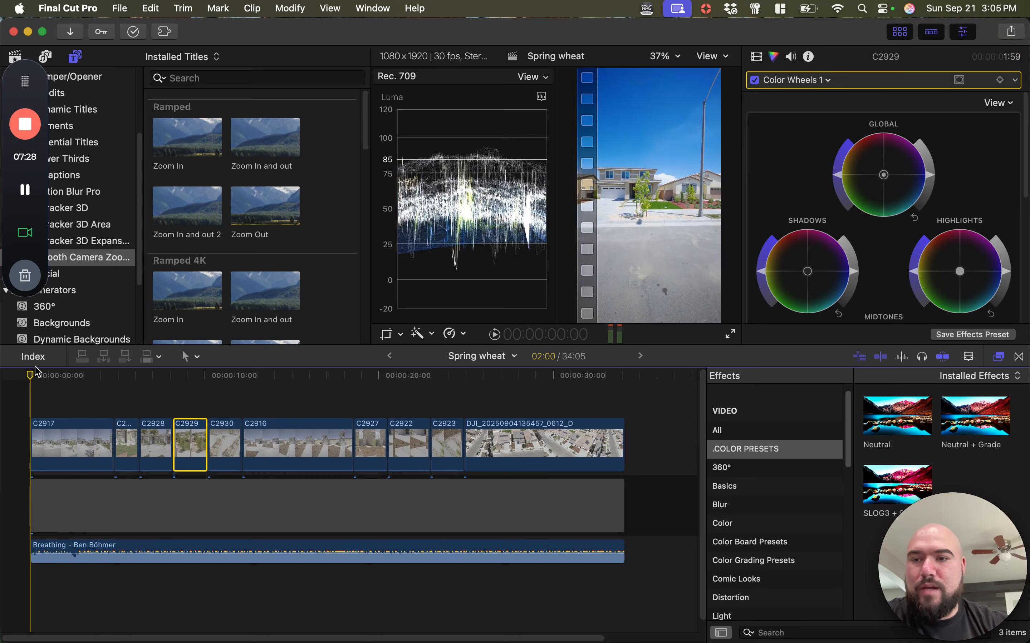
{"action": "key", "text": "space"}
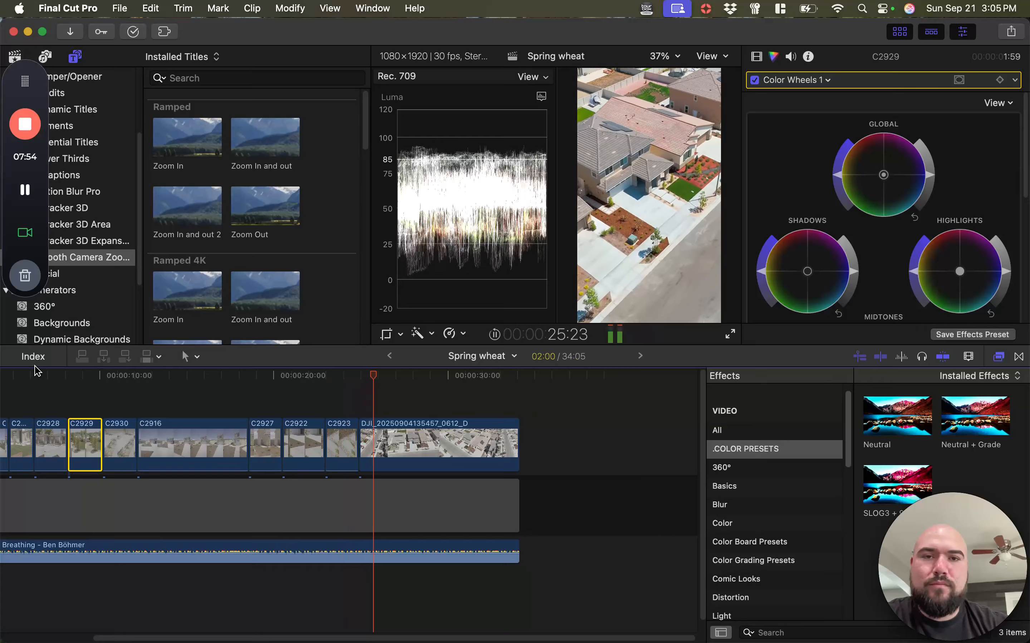
{"action": "key", "text": "space"}
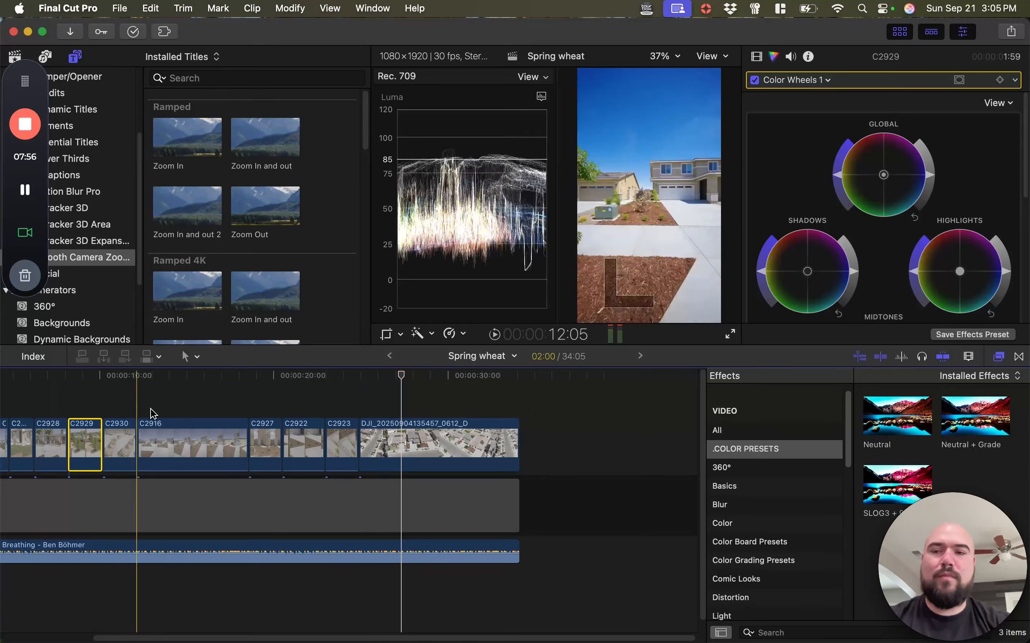
Add a Zoom In Linear title above clip C2926 from 00:00:04:24 and trim it to the clip's length
{"action": "scroll", "coordinate": [153, 413], "scroll_direction": "left", "scroll_amount": 5}
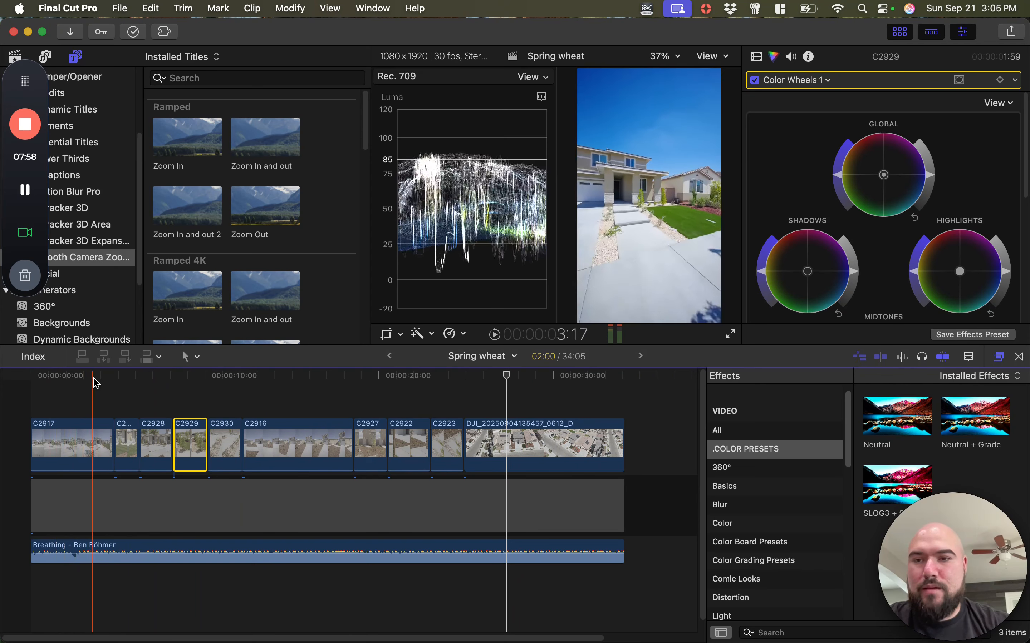
{"action": "left_click", "coordinate": [36, 380]}
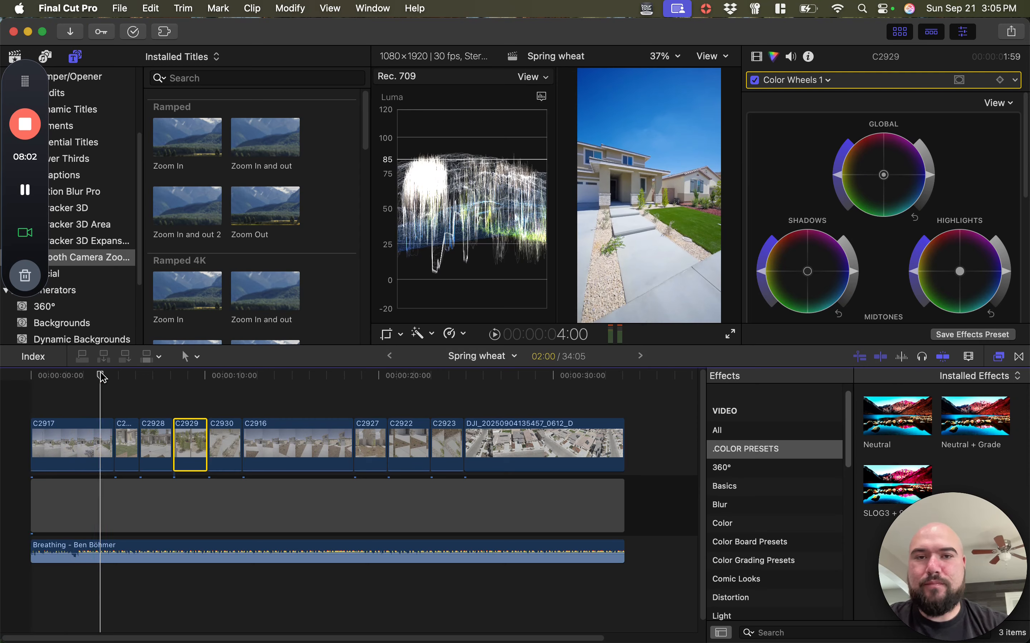
{"action": "key", "text": "space"}
{"action": "key", "text": "space"}
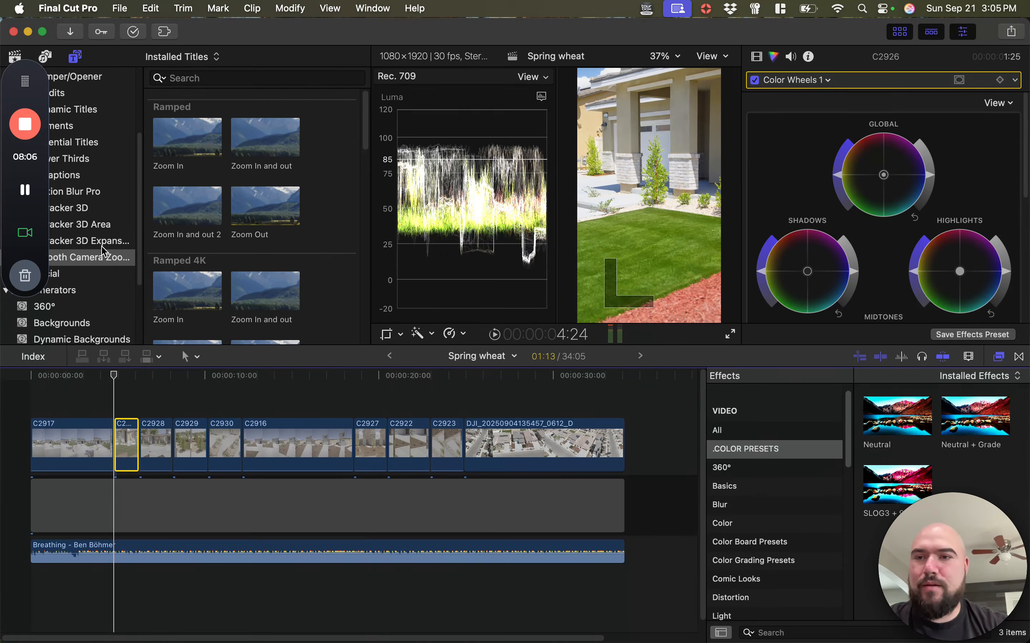
{"action": "scroll", "coordinate": [191, 213], "scroll_direction": "down", "scroll_amount": 10}
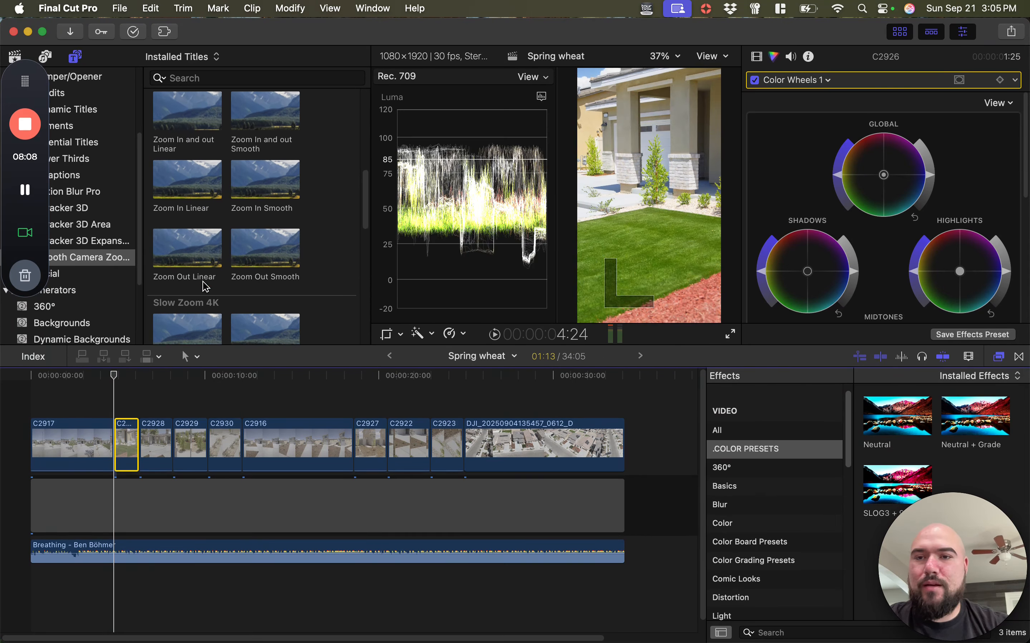
{"action": "left_click", "coordinate": [193, 209]}
{"action": "left_click_drag", "start_coordinate": [194, 187], "coordinate": [121, 408]}
{"action": "key", "text": "super+equal"}
{"action": "key", "text": "super+equal"}
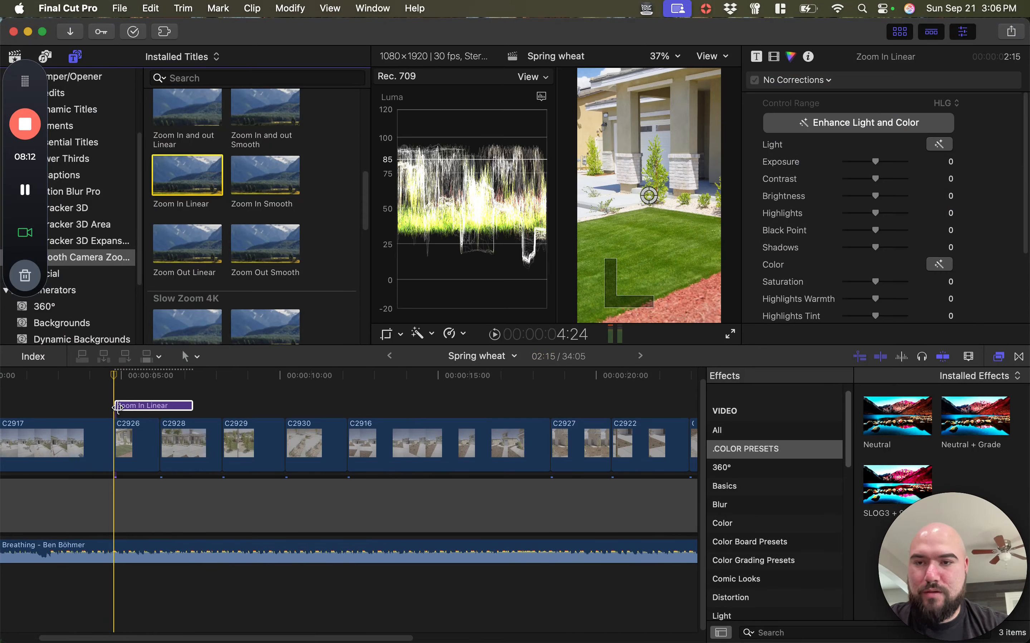
{"action": "left_click_drag", "start_coordinate": [192, 405], "coordinate": [158, 405]}
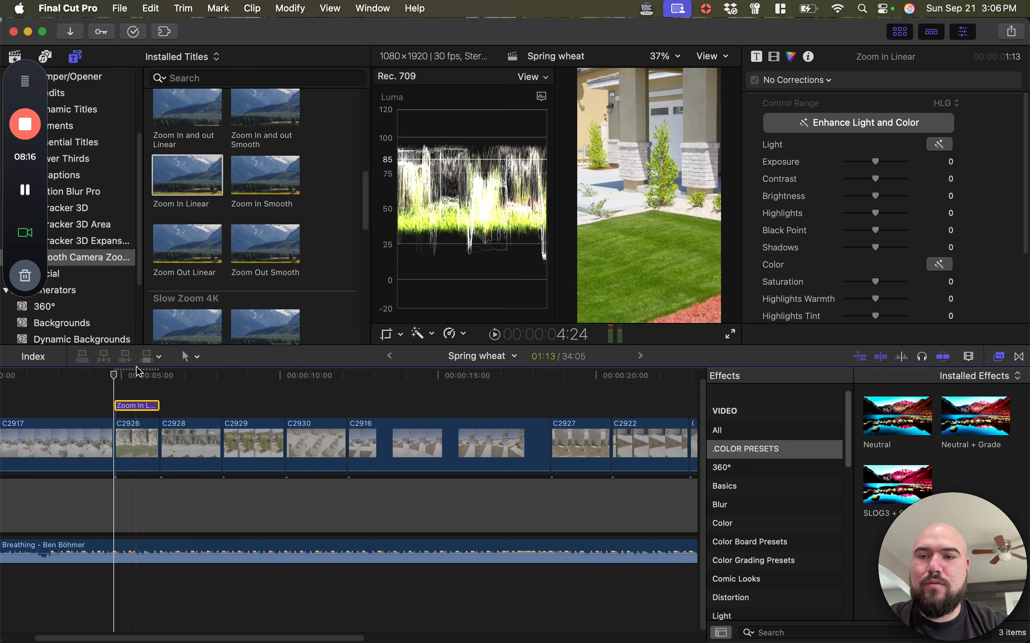
Set the Zoom Amount of the title above C2926 to 6.16 and play the zoom to check it
{"action": "left_click", "coordinate": [135, 391]}
{"action": "left_click", "coordinate": [150, 376]}
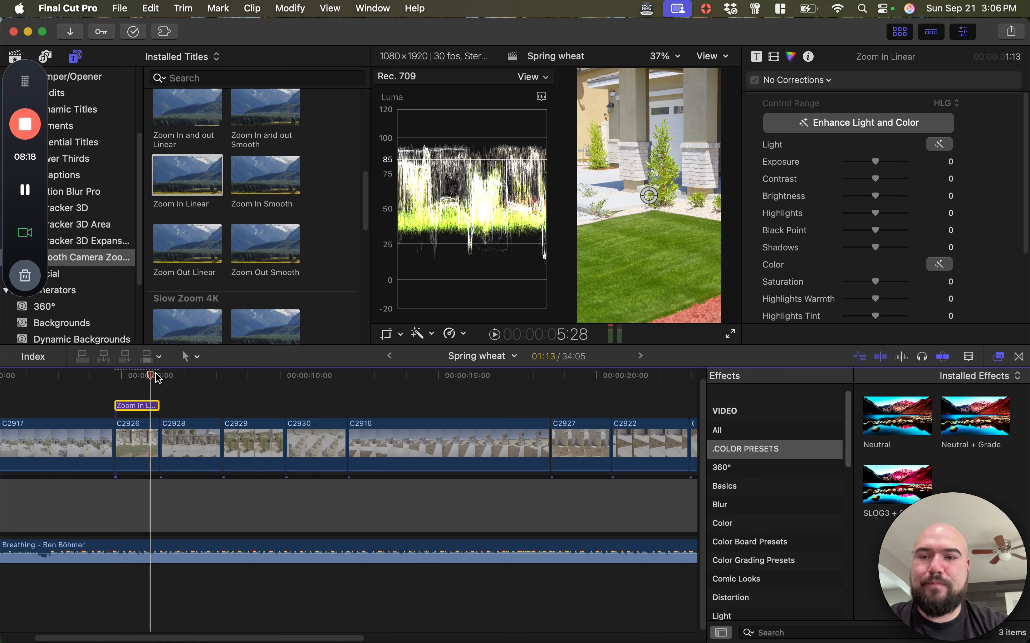
{"action": "left_click", "coordinate": [758, 56]}
{"action": "left_click_drag", "start_coordinate": [859, 120], "coordinate": [853, 118]}
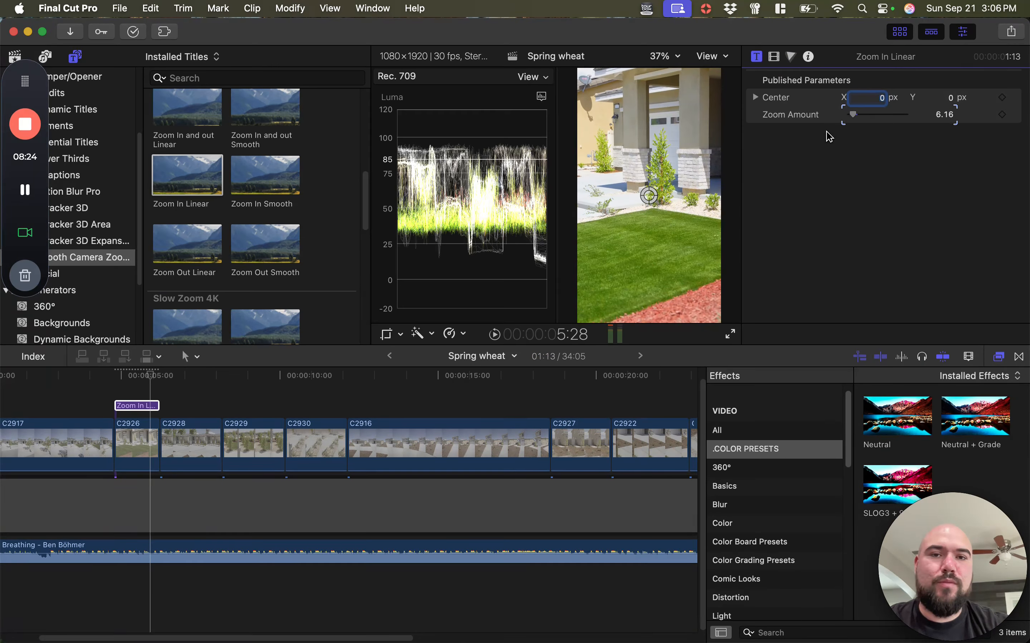
{"action": "key", "text": "space"}
{"action": "key", "text": "space"}
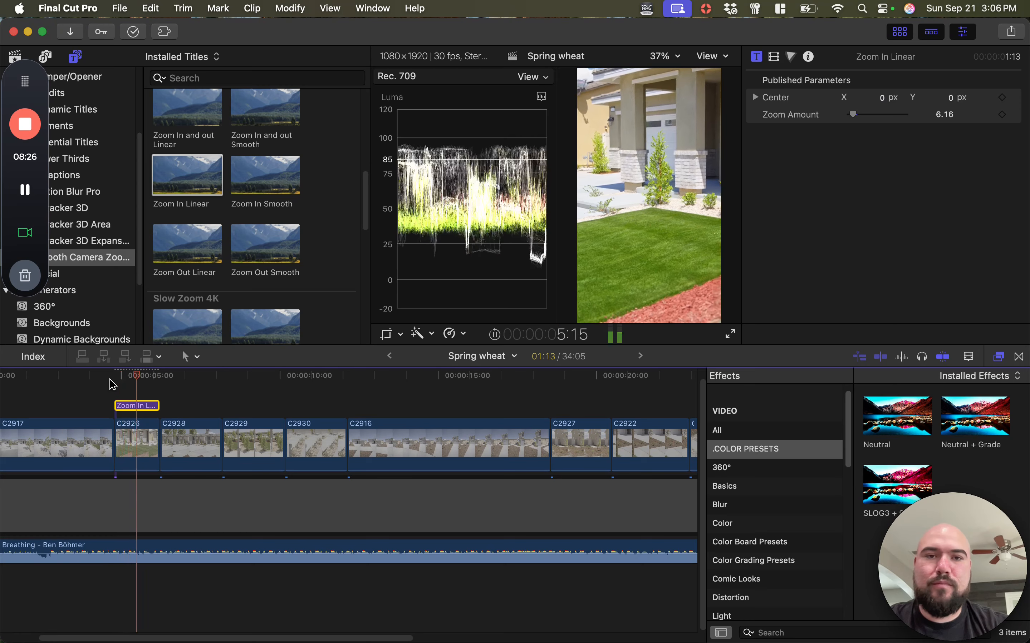
Copy the Zoom In Linear title to above clip C2928 and extend it to the clip's end
{"action": "key", "text": "cmd+c"}
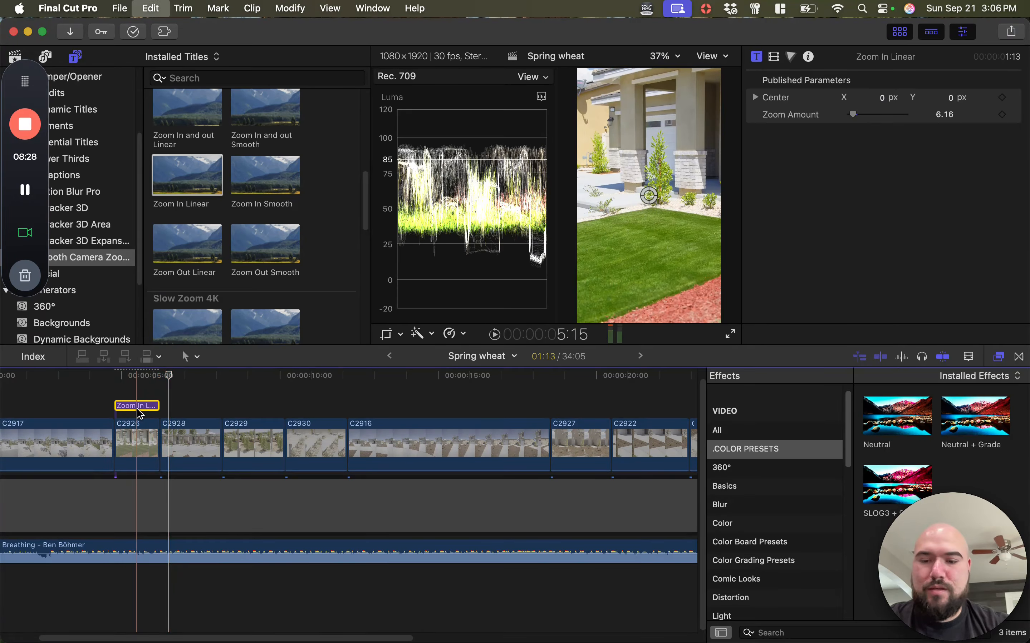
{"action": "key", "text": "cmd+v"}
{"action": "left_click_drag", "start_coordinate": [201, 405], "coordinate": [220, 406]}
{"action": "left_click", "coordinate": [213, 375]}
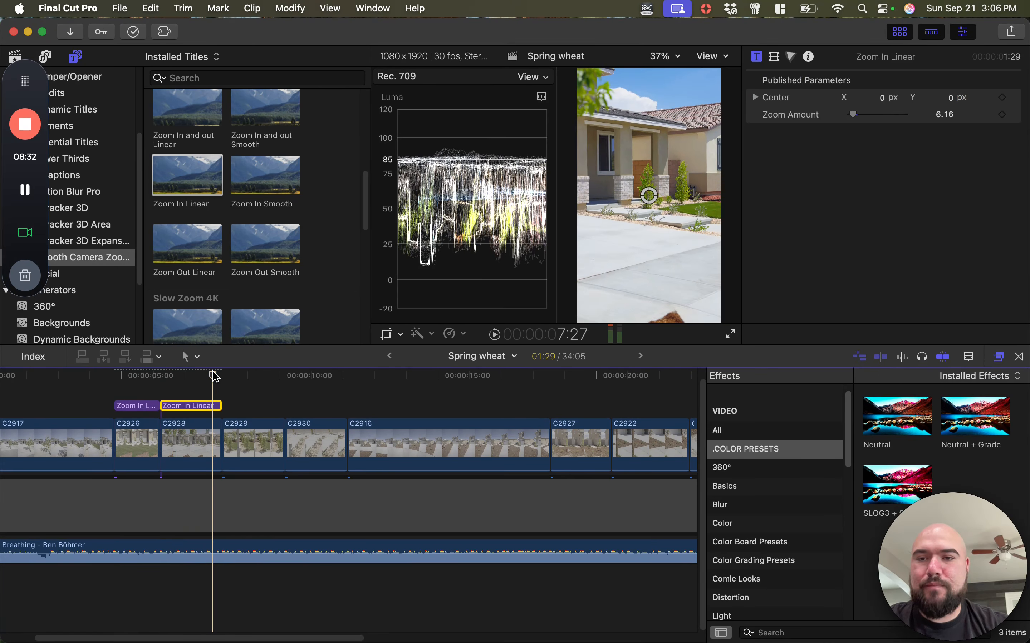
Set the Zoom Amount of the title above C2928 to 8.35 and play the zoom into C2929
{"action": "left_click_drag", "start_coordinate": [855, 117], "coordinate": [856, 118]}
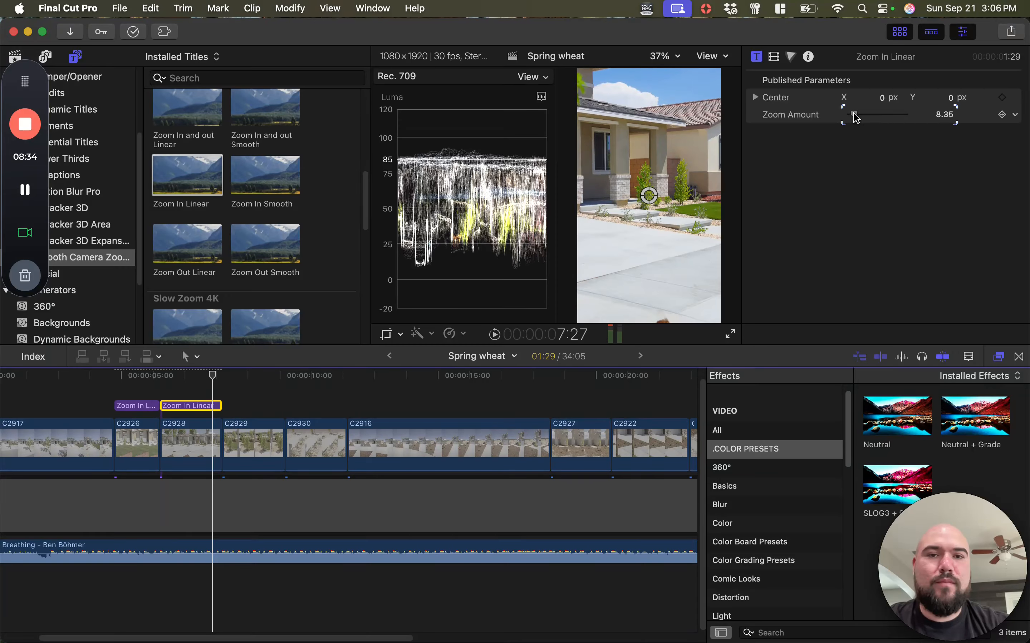
{"action": "left_click", "coordinate": [161, 375]}
{"action": "key", "text": "space"}
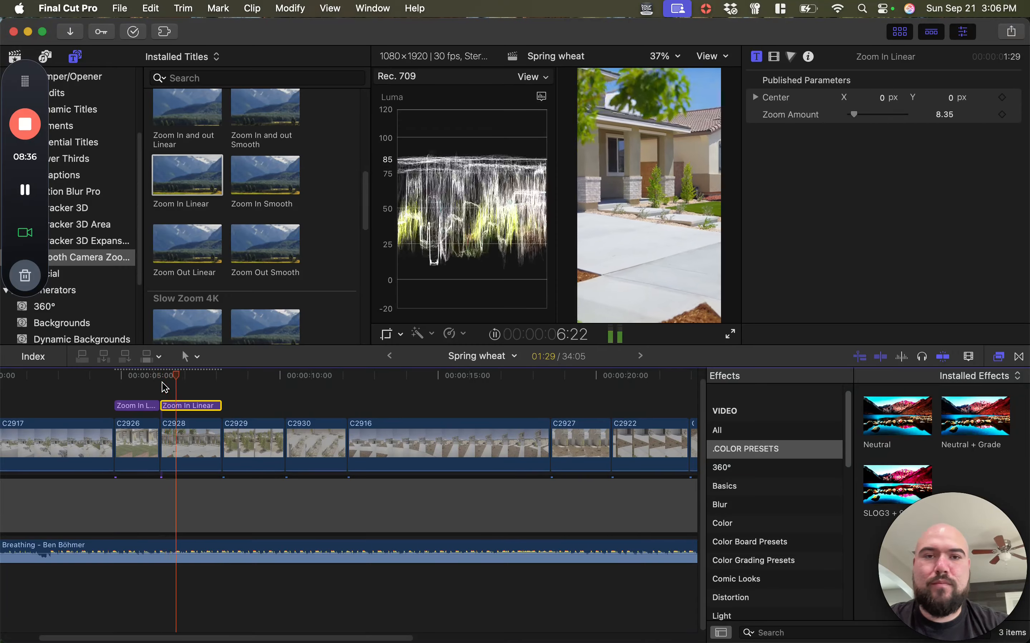
{"action": "key", "text": "space"}
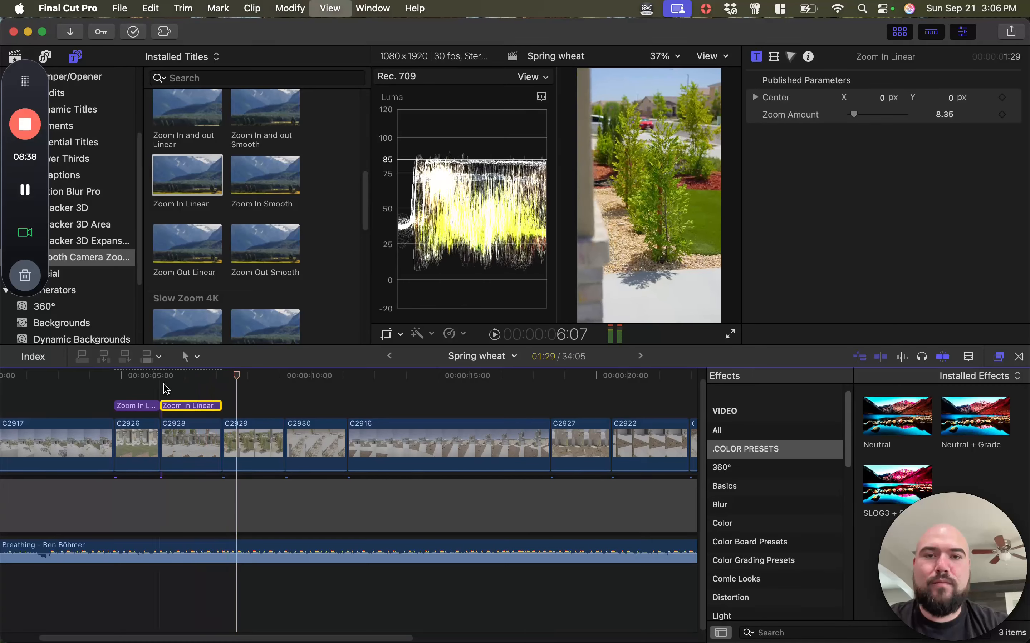
Place a copy of the Zoom In Linear title above clip C2929, fit it to the clip's full length and play it back
{"action": "left_click", "coordinate": [238, 438]}
{"action": "key", "text": "q"}
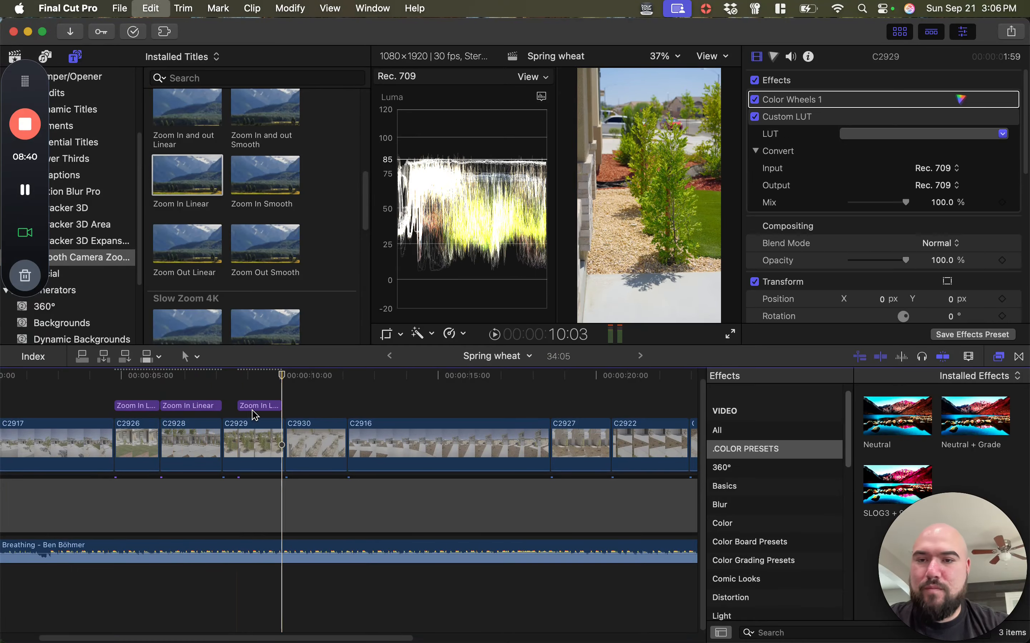
{"action": "mouse_move", "coordinate": [277, 407]}
{"action": "left_mouse_down"}
{"action": "mouse_move", "coordinate": [262, 408]}
{"action": "mouse_move", "coordinate": [283, 408]}
{"action": "left_mouse_up"}
{"action": "left_click", "coordinate": [256, 376]}
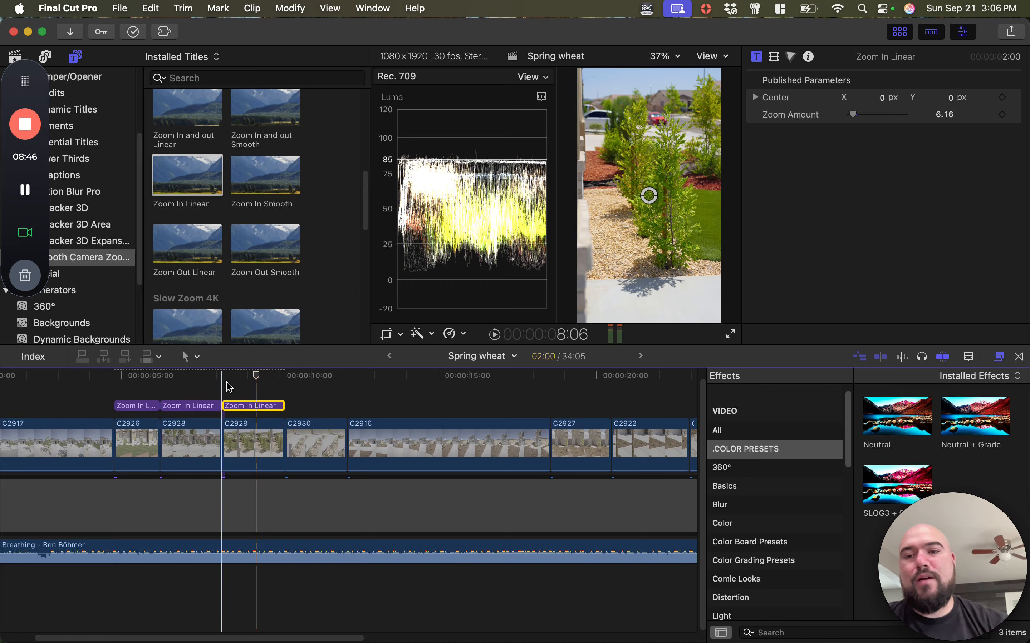
{"action": "key", "text": "space"}
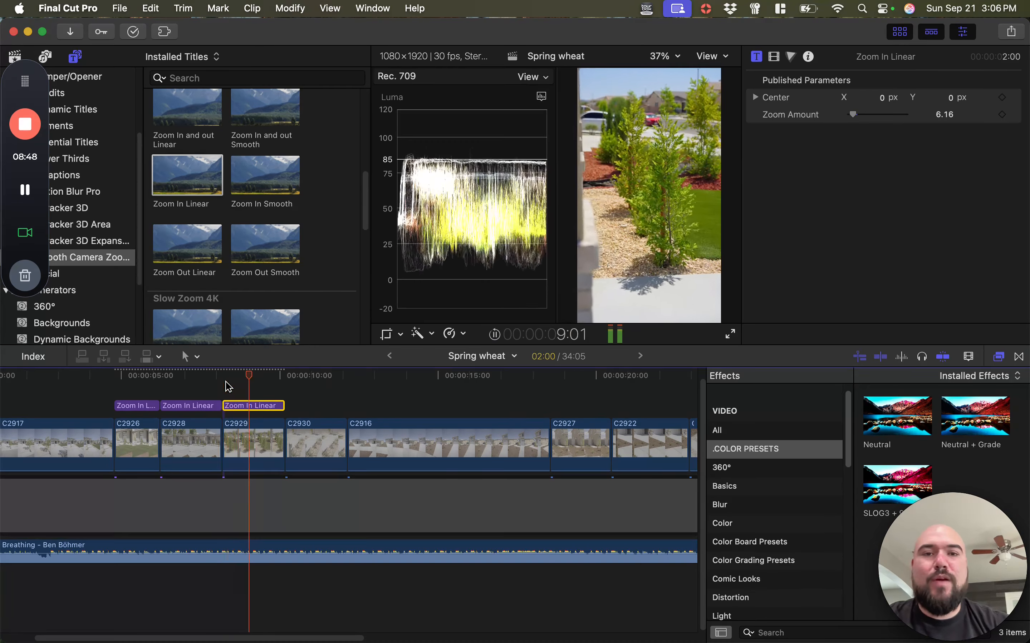
{"action": "key", "text": "space"}
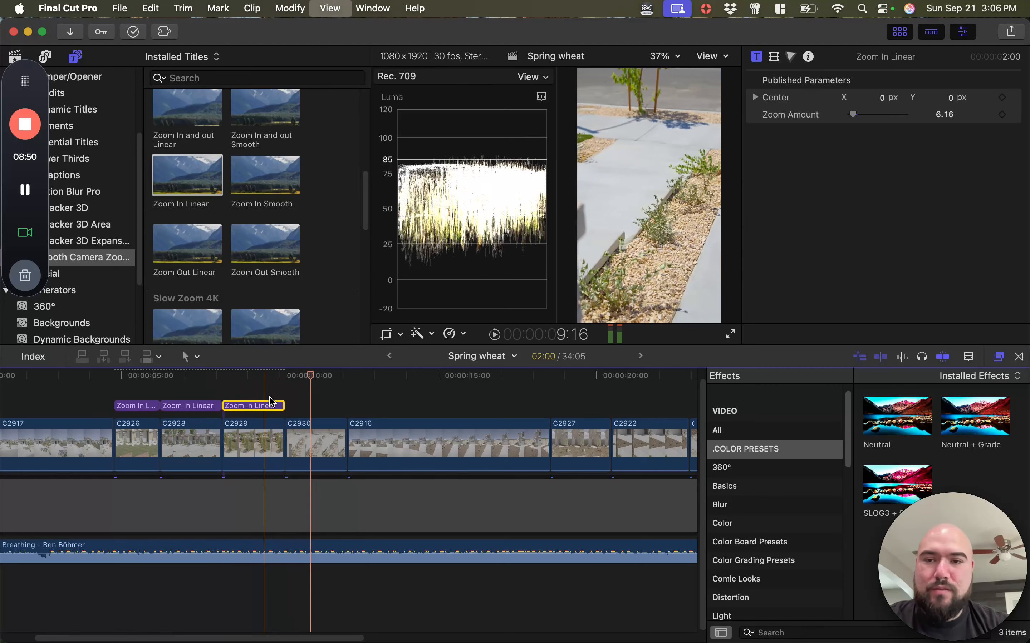
Paste the Zoom In Linear title above clip C2930, match it to the clip's length and play on into C2927
{"action": "key", "text": "super+v"}
{"action": "left_click", "coordinate": [315, 407]}
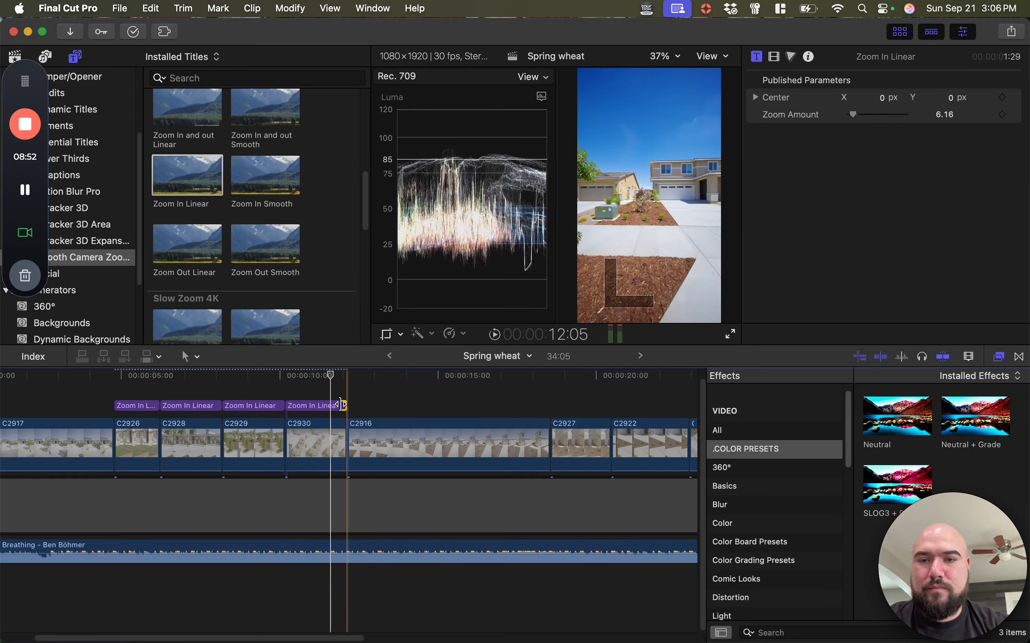
{"action": "key", "text": "space"}
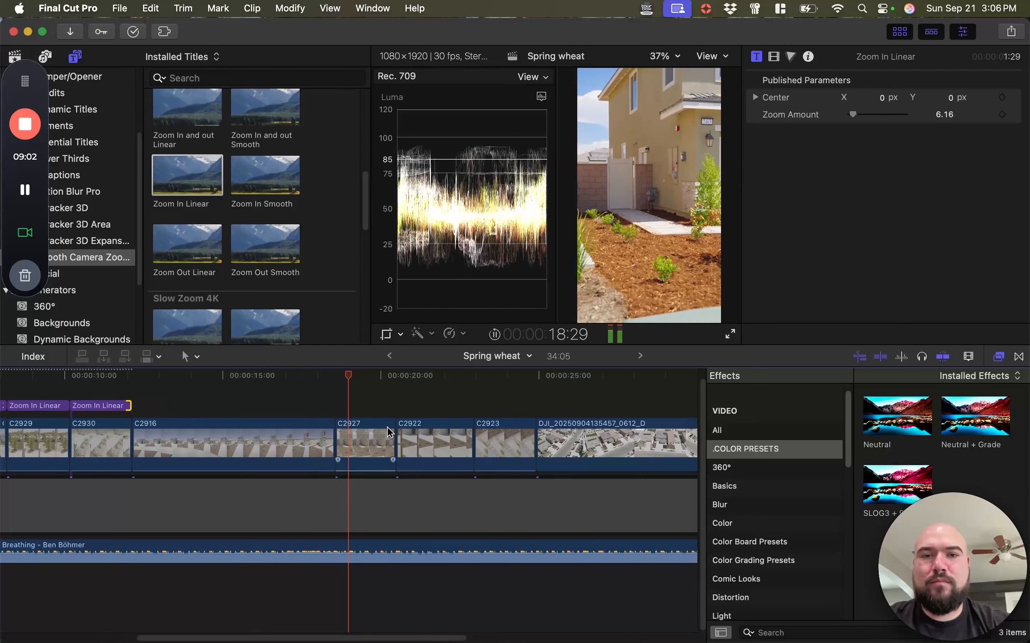
{"action": "key", "text": "space"}
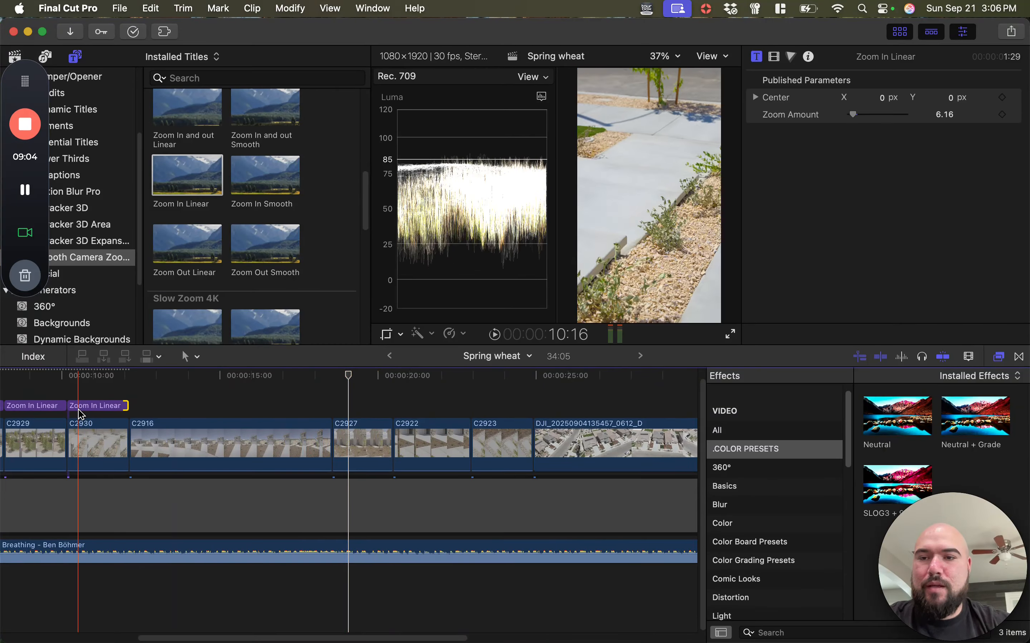
Add a Zoom Out Linear title above clip C2927, spanning the whole clip
{"action": "left_click", "coordinate": [194, 262]}
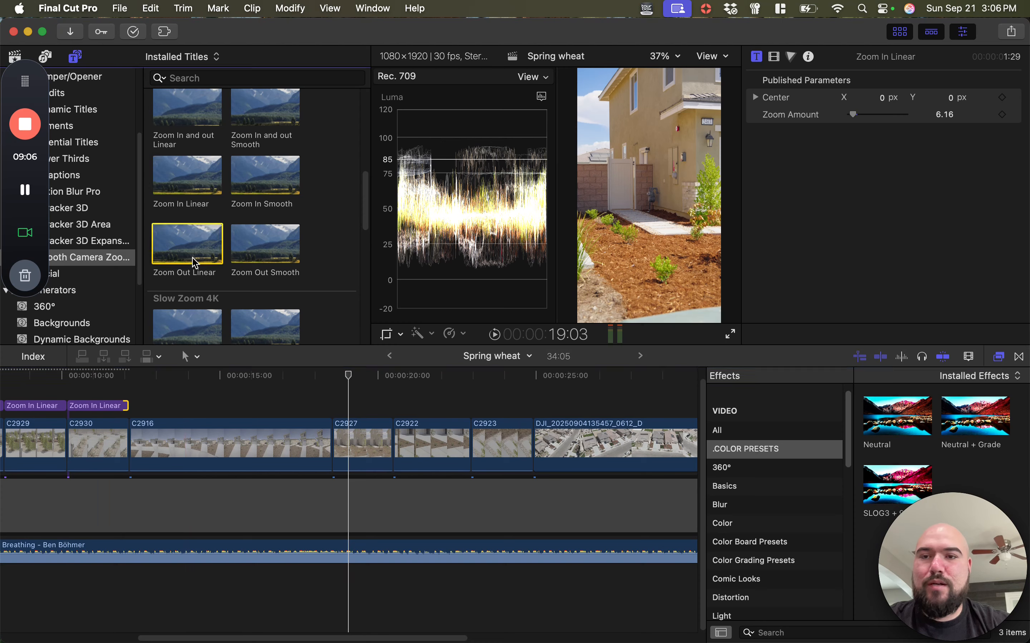
{"action": "left_click_drag", "start_coordinate": [194, 263], "coordinate": [392, 406]}
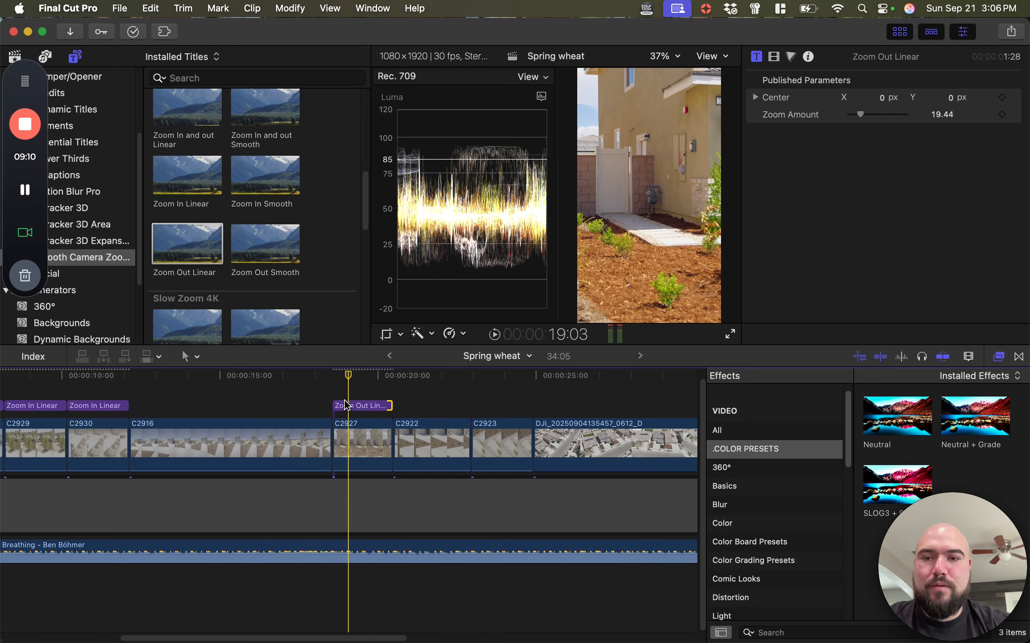
Play the zoom-out on C2927, paste the Zoom Out Linear title above C2922 and extend it to the clip's end
{"action": "key", "text": "space"}
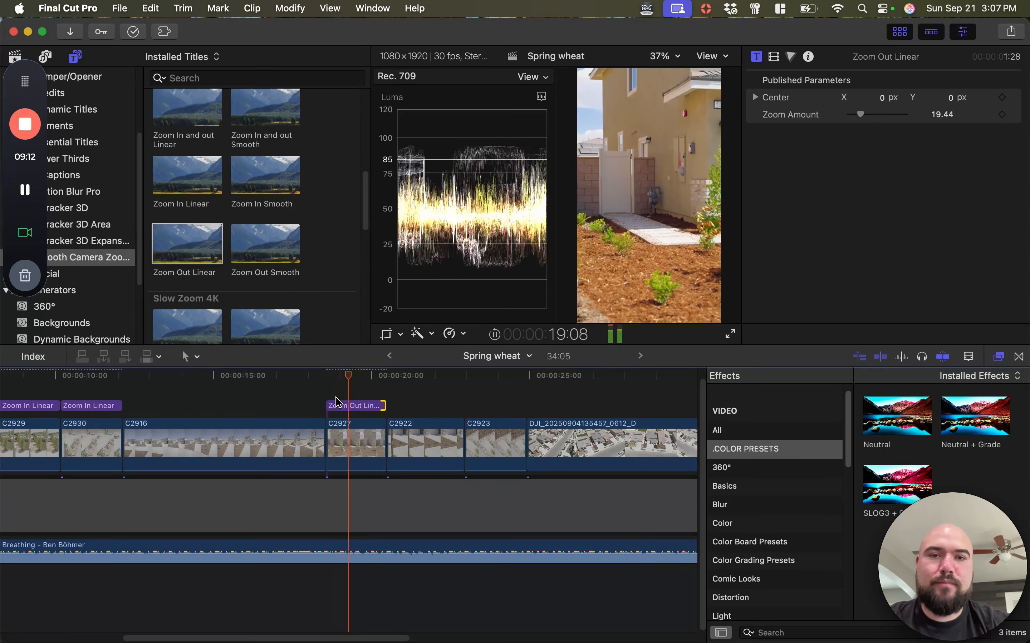
{"action": "key", "text": "space"}
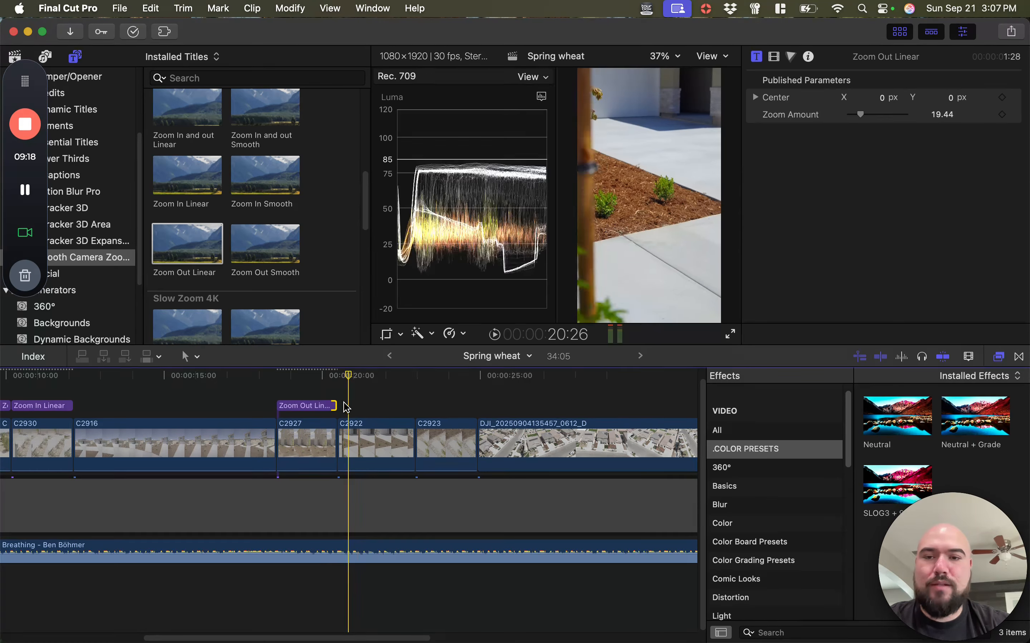
{"action": "key", "text": "super+v"}
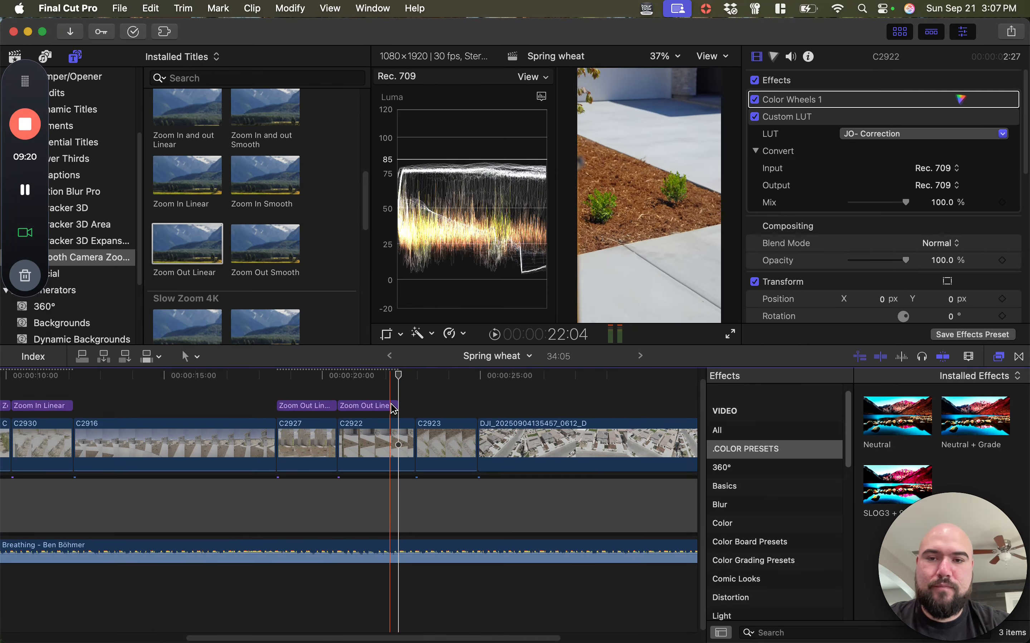
{"action": "left_click_drag", "start_coordinate": [394, 409], "coordinate": [412, 407]}
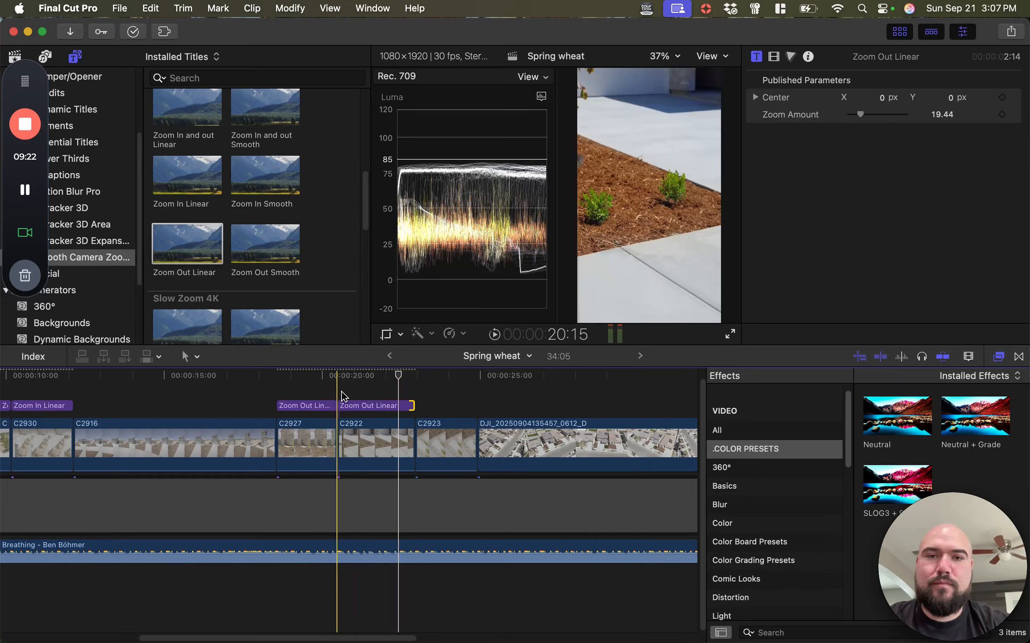
Paste the Zoom Out Linear title above clip C2923 for its full length and play it into the drone clip
{"action": "key", "text": "space"}
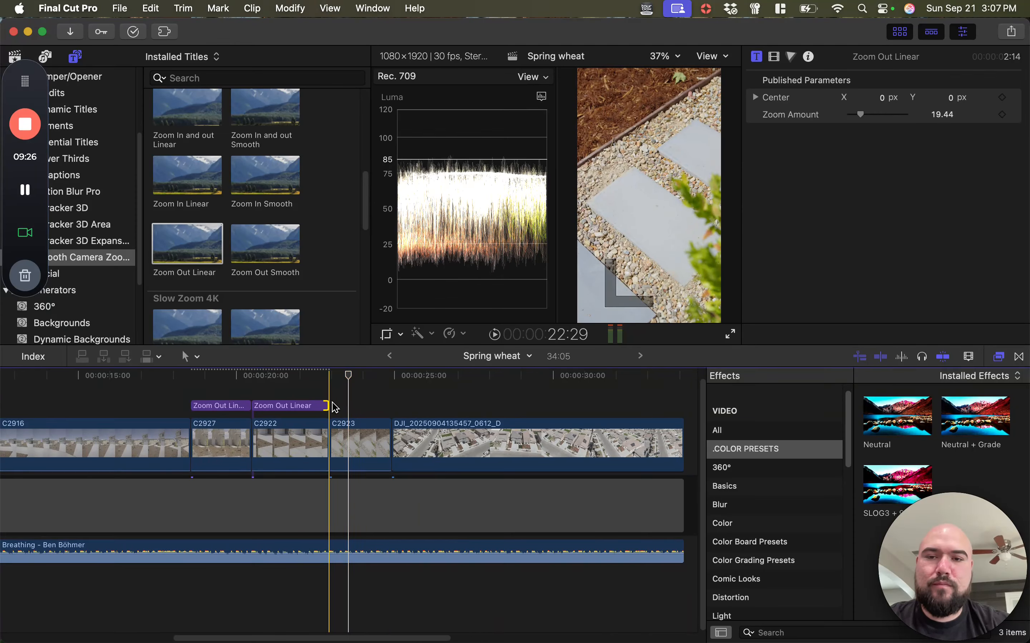
{"action": "key", "text": "super+v"}
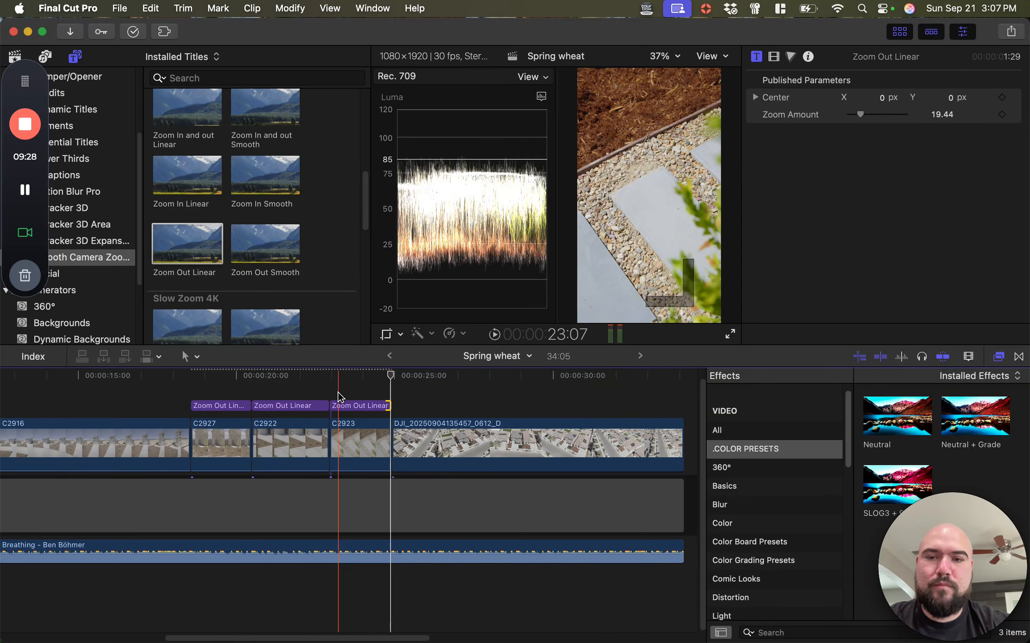
{"action": "key", "text": "space"}
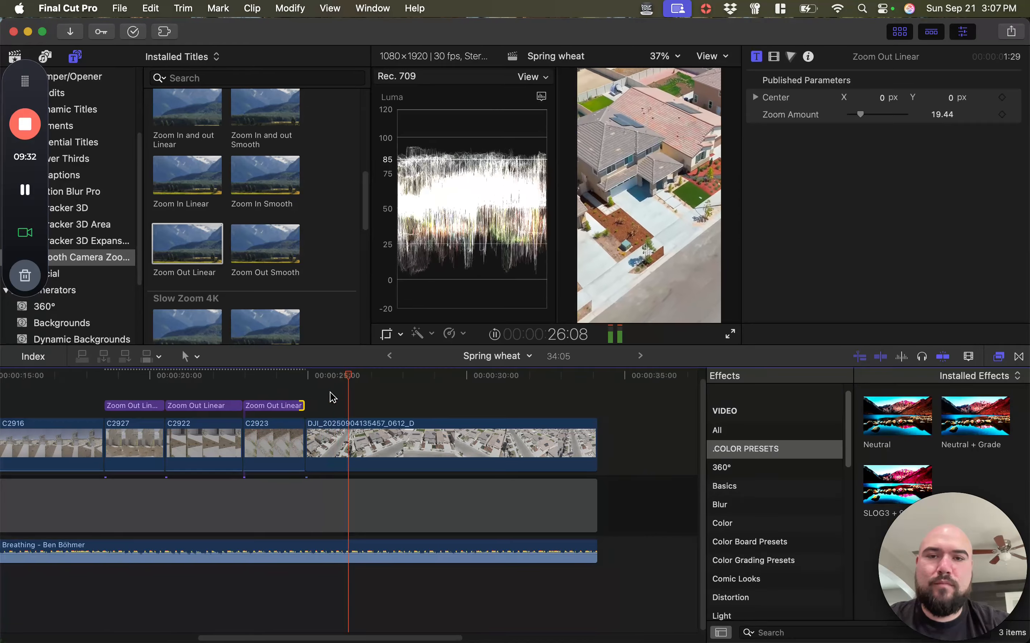
{"action": "key", "text": "space"}
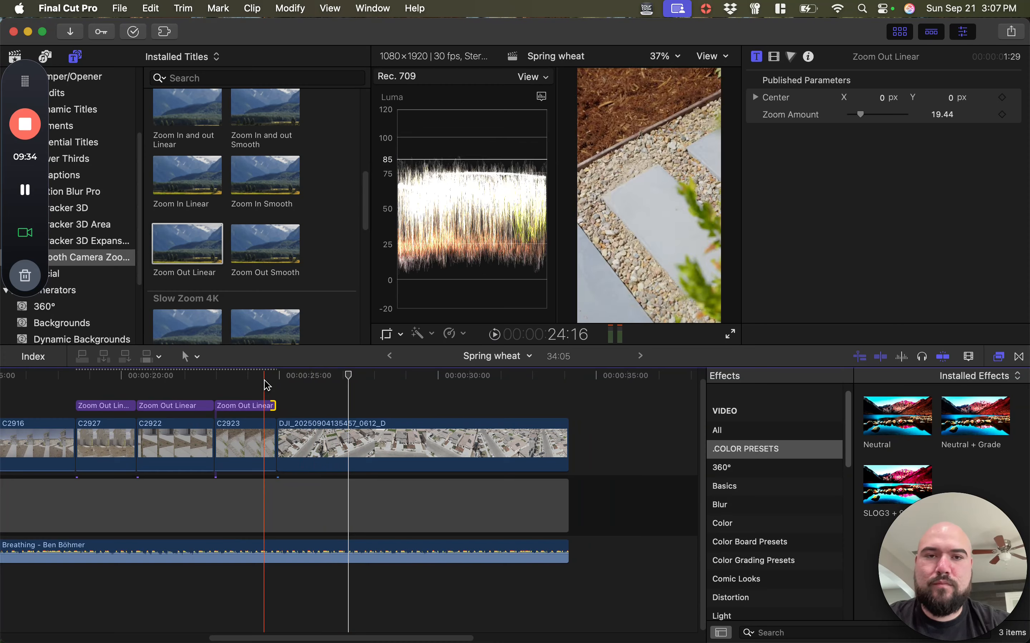
{"action": "key", "text": "space"}
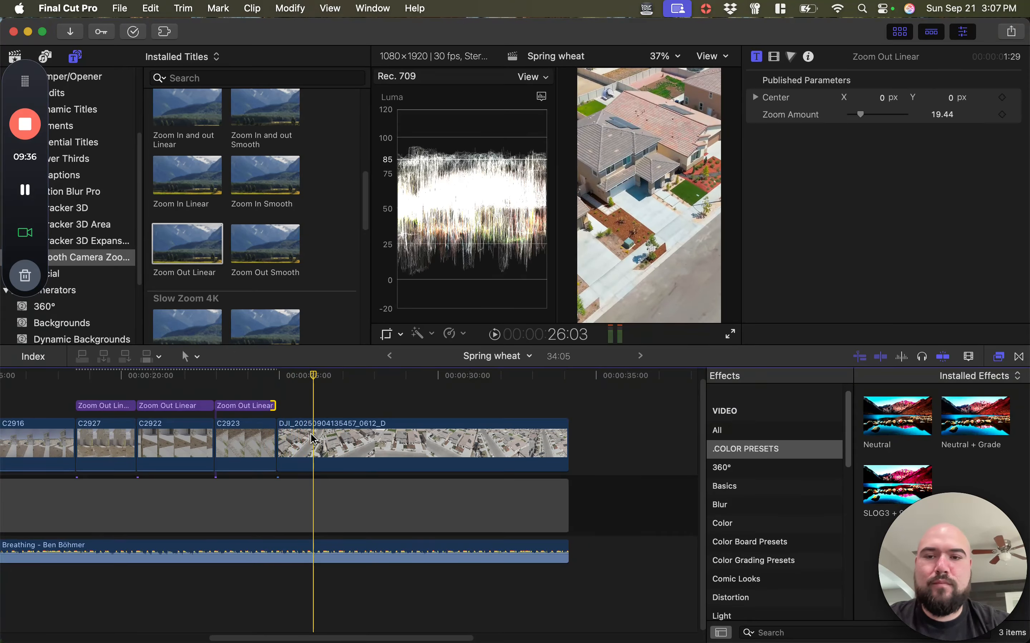
Retime the drone clip after C2923 to 63% slow speed and play it back from the preceding cut
{"action": "left_click", "coordinate": [320, 438]}
{"action": "key", "text": "super+minus"}
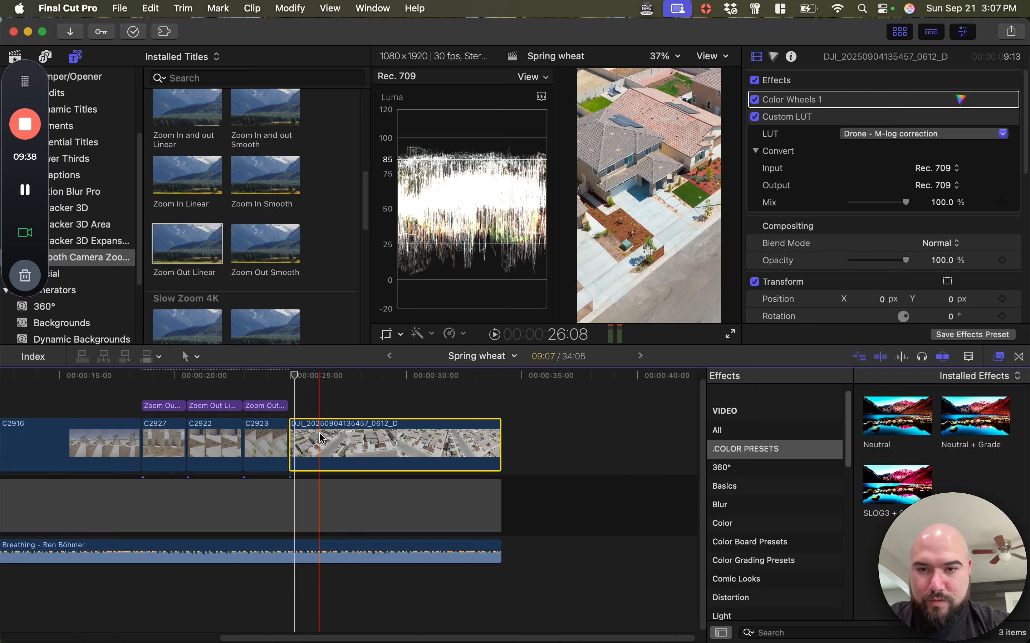
{"action": "key", "text": "super+r"}
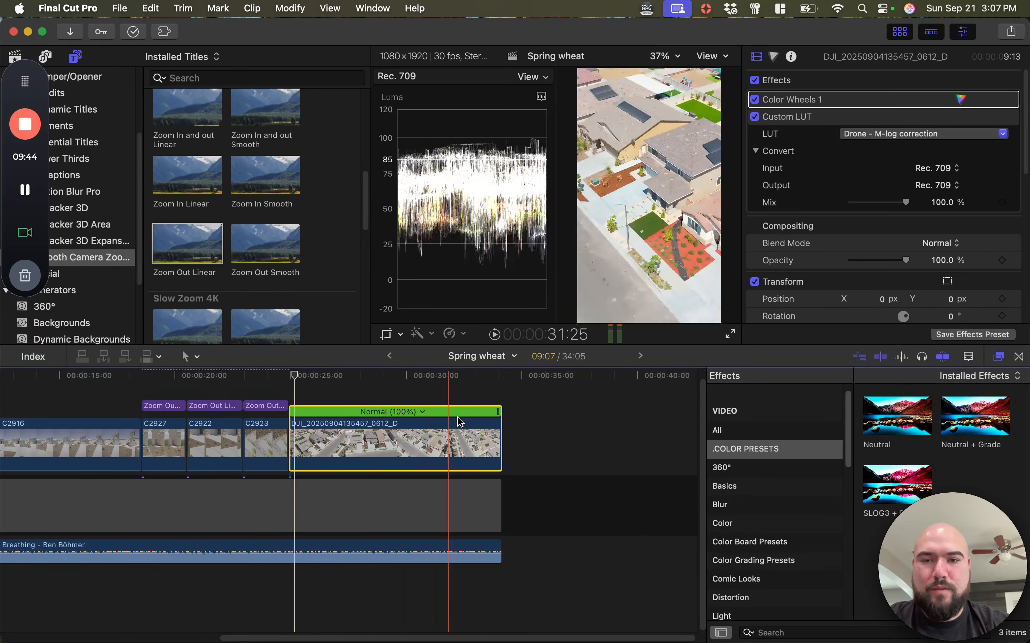
{"action": "left_click_drag", "start_coordinate": [497, 411], "coordinate": [627, 412]}
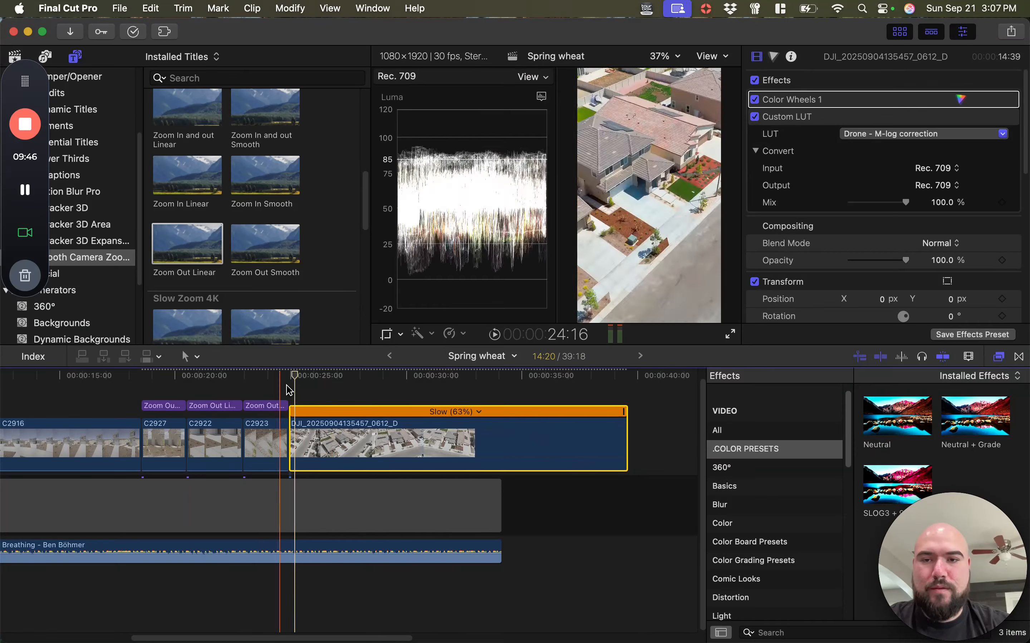
{"action": "left_click", "coordinate": [278, 378]}
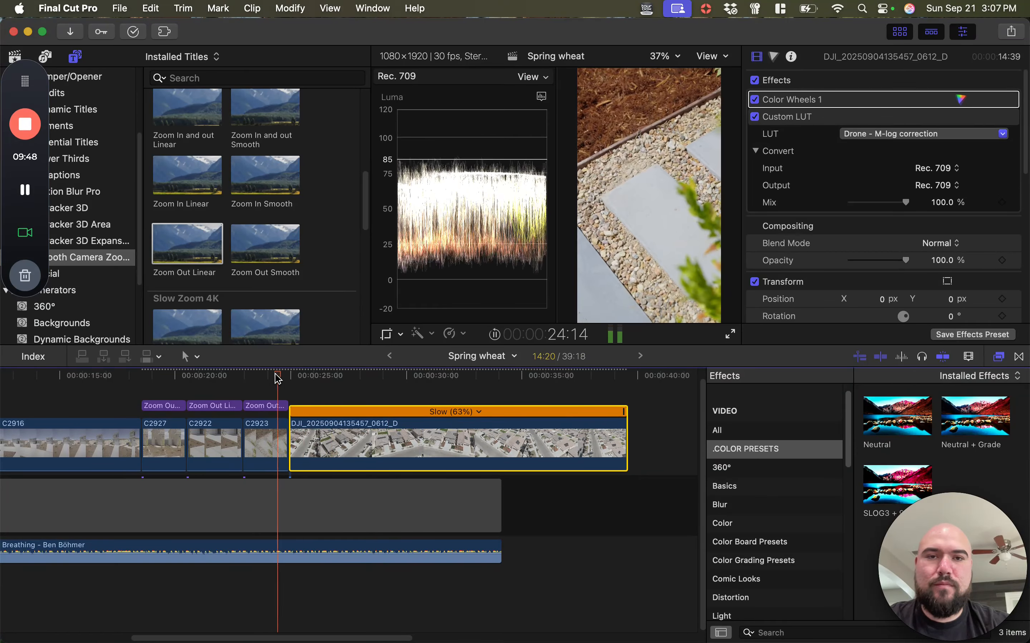
{"action": "key", "text": "space"}
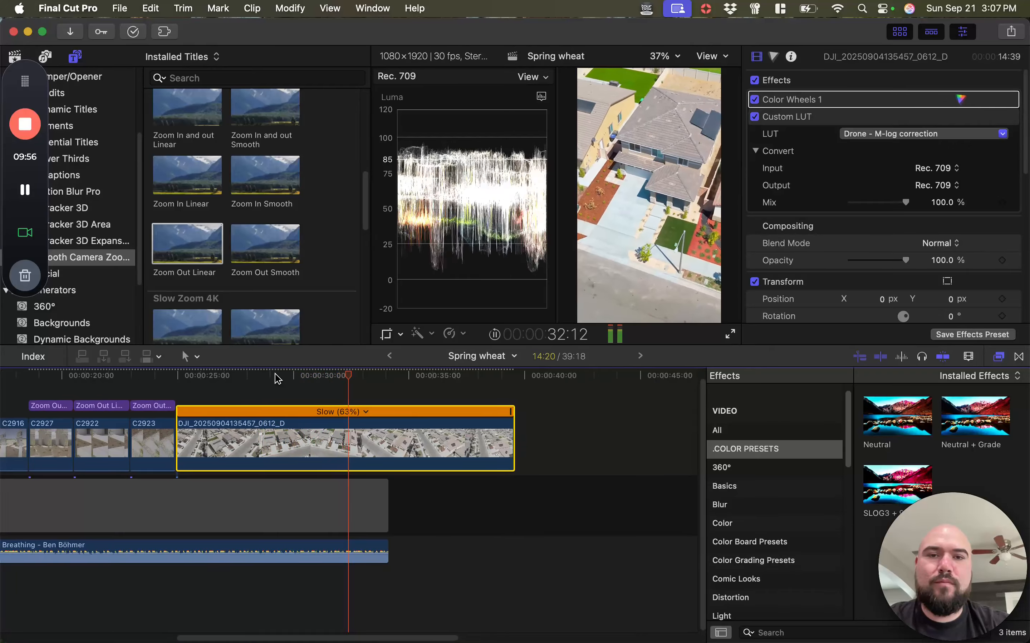
{"action": "key", "text": "space"}
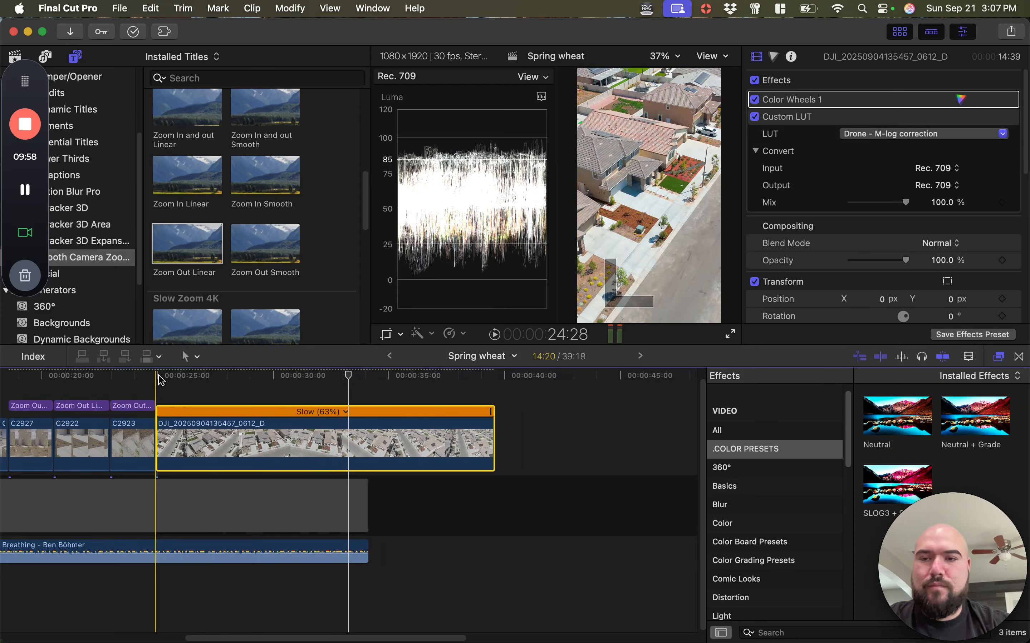
{"action": "key", "text": "space"}
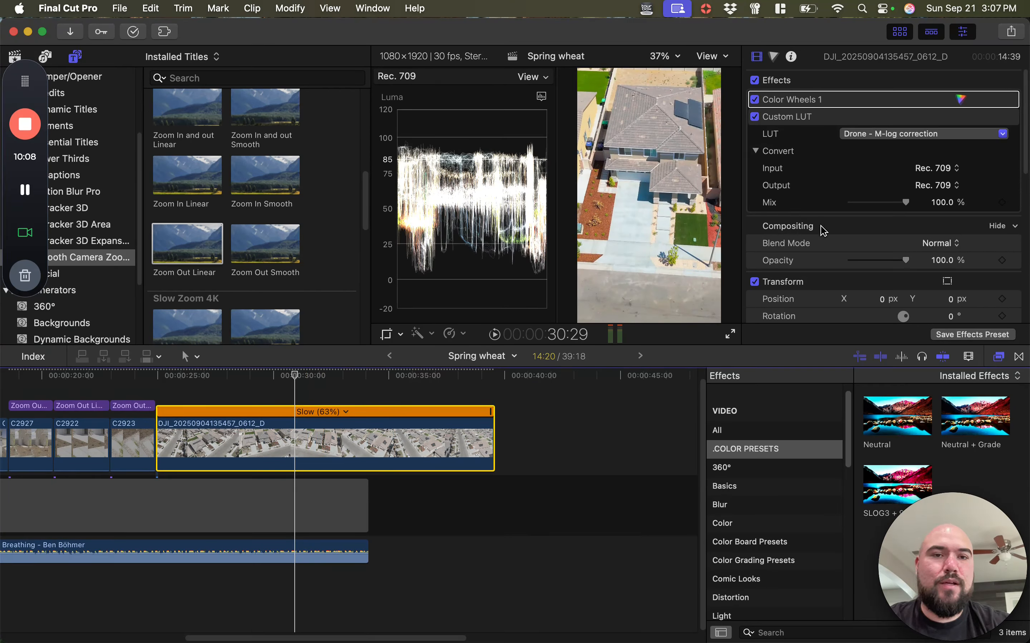
Keyframe the drone clip's Position X at 64 px at 30:29 and 0 px at its start, and play the reframed shot
{"action": "scroll", "coordinate": [823, 230], "scroll_direction": "down", "scroll_amount": 5}
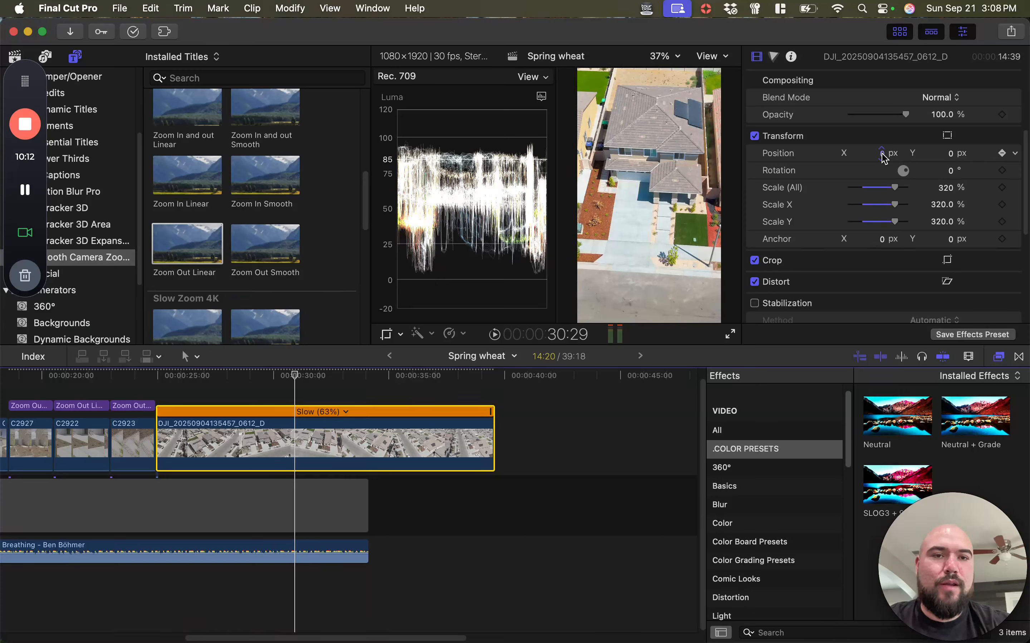
{"action": "left_click_drag", "start_coordinate": [880, 153], "coordinate": [879, 153]}
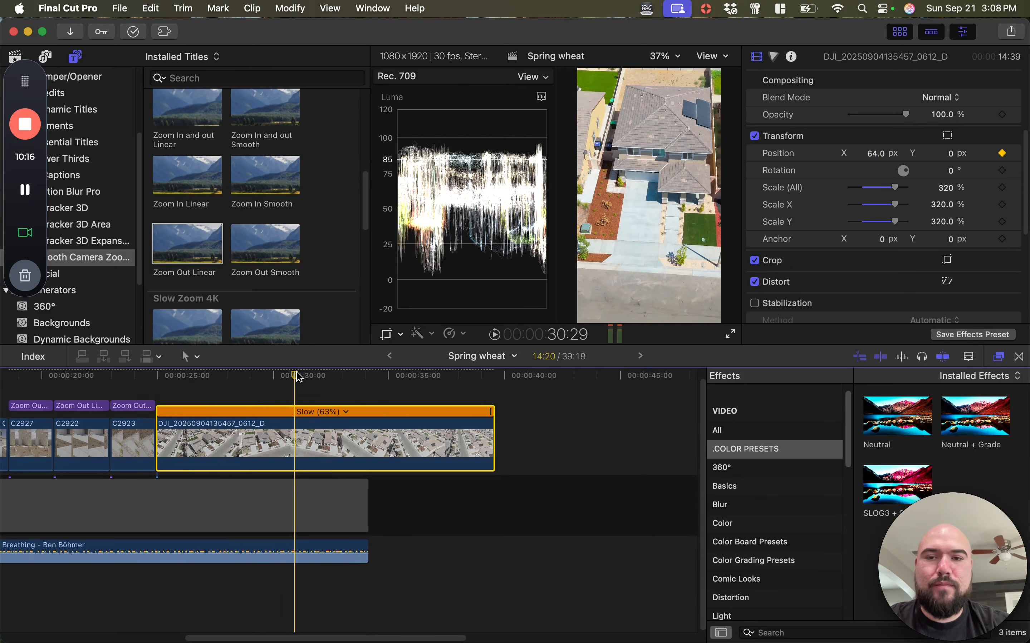
{"action": "left_click", "coordinate": [199, 375]}
{"action": "left_click_drag", "start_coordinate": [199, 375], "coordinate": [157, 377]}
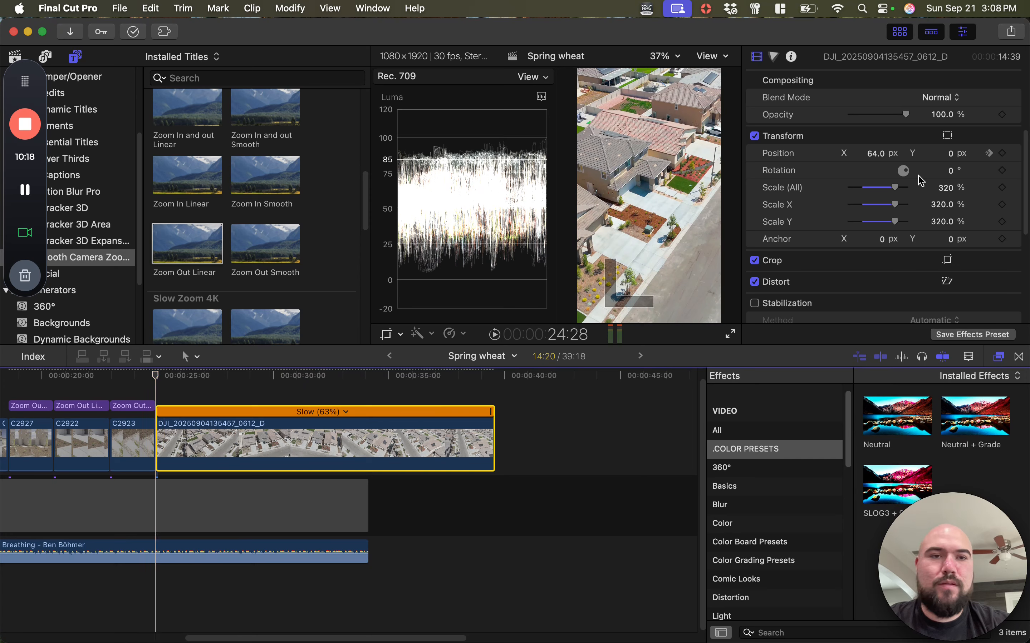
{"action": "left_click", "coordinate": [875, 153]}
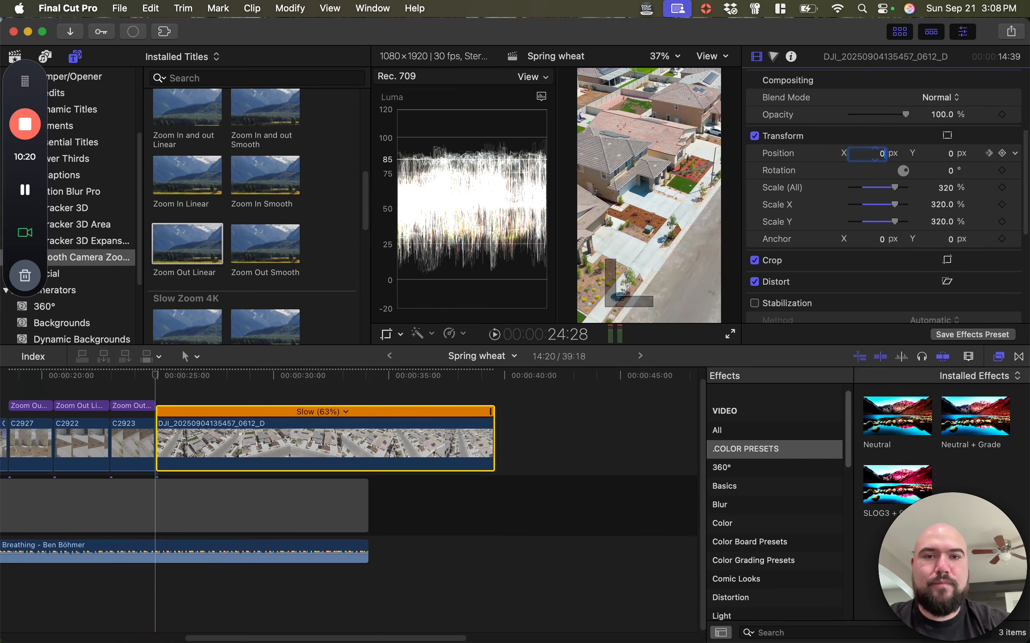
{"action": "type", "text": "0"}
{"action": "key", "text": "Return"}
{"action": "left_click", "coordinate": [155, 375]}
{"action": "key", "text": "space"}
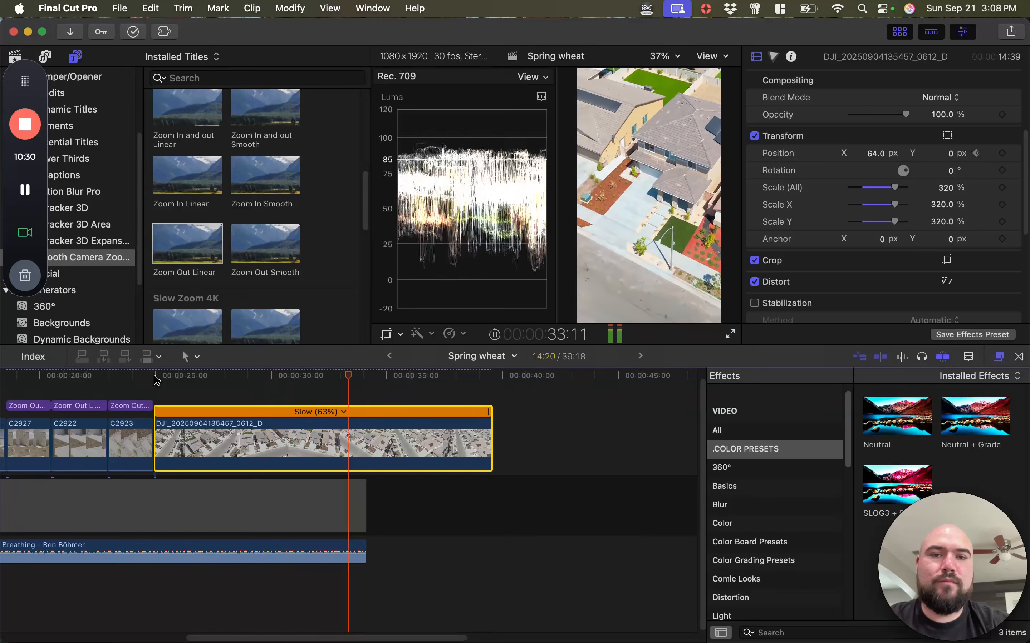
{"action": "key", "text": "space"}
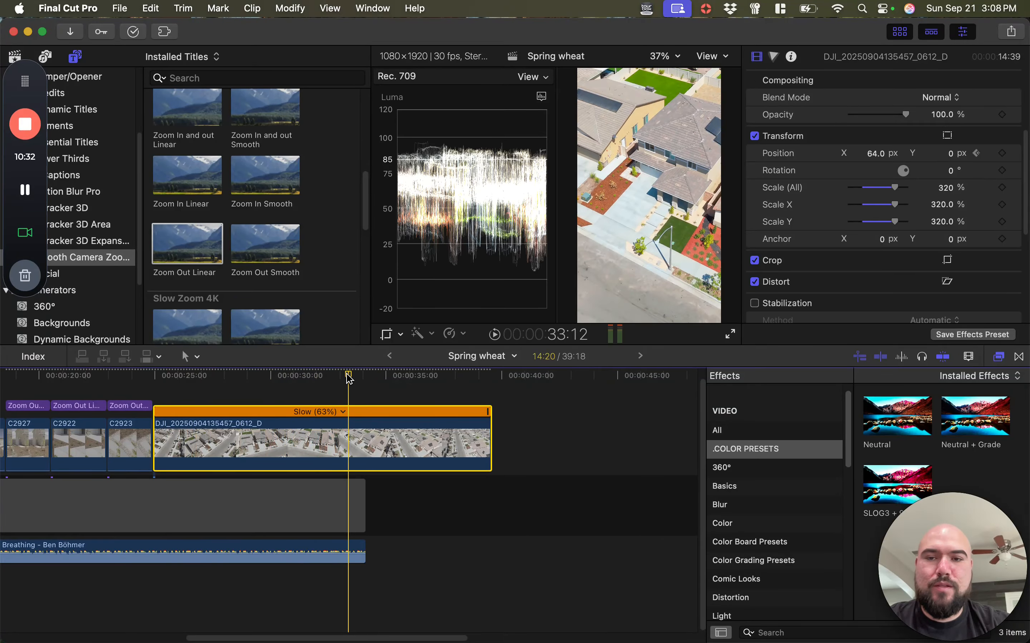
Trim the end of the slowed drone clip to the end of the music and play the shot
{"action": "left_click_drag", "start_coordinate": [348, 377], "coordinate": [363, 378]}
{"action": "left_click_drag", "start_coordinate": [491, 442], "coordinate": [369, 446]}
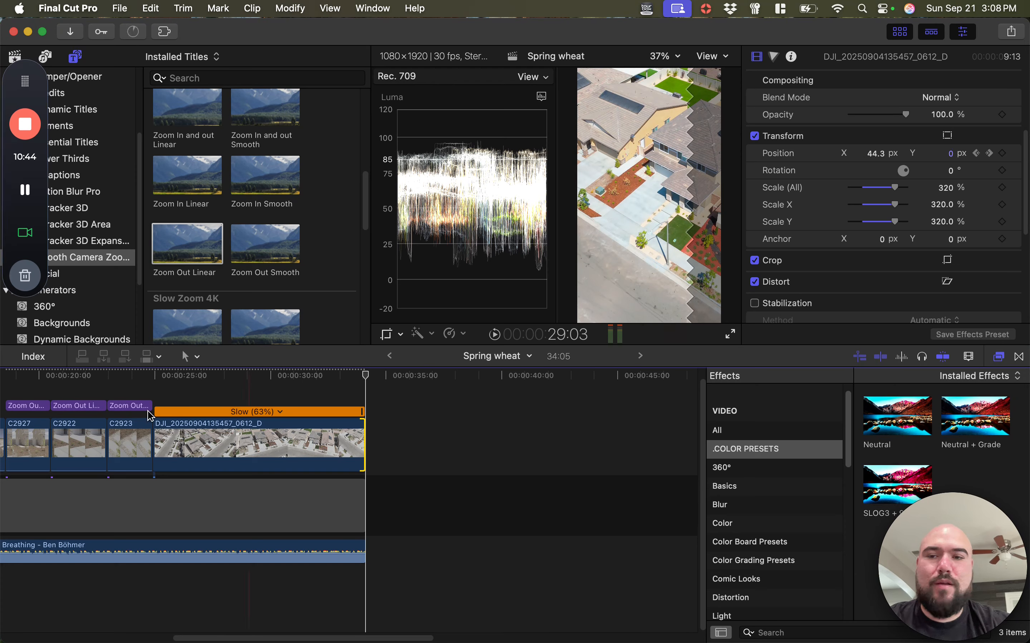
{"action": "left_click", "coordinate": [158, 377]}
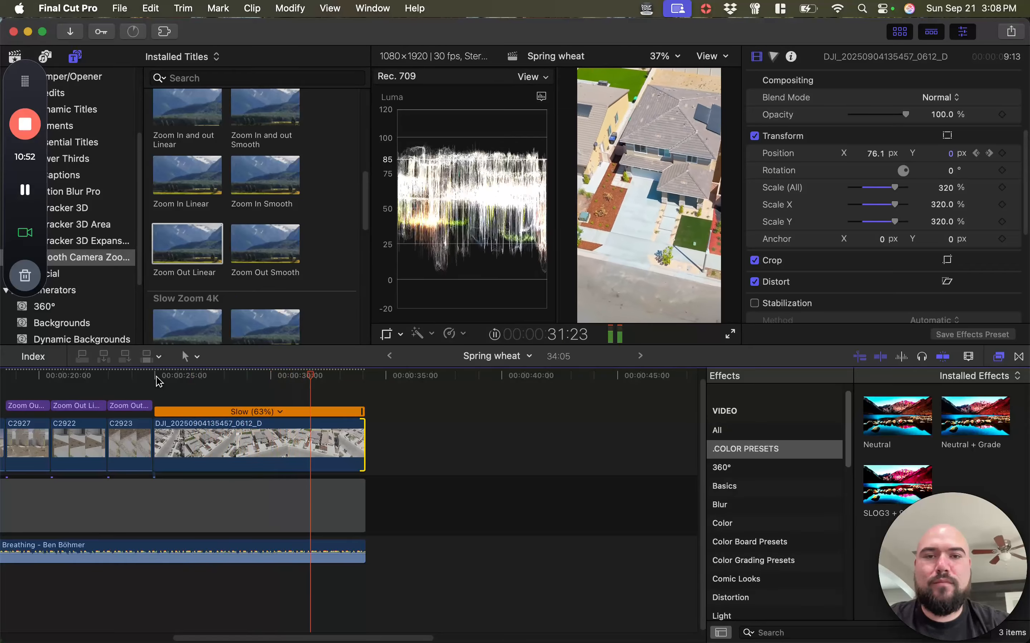
{"action": "scroll", "coordinate": [156, 377], "scroll_direction": "right", "scroll_amount": 1}
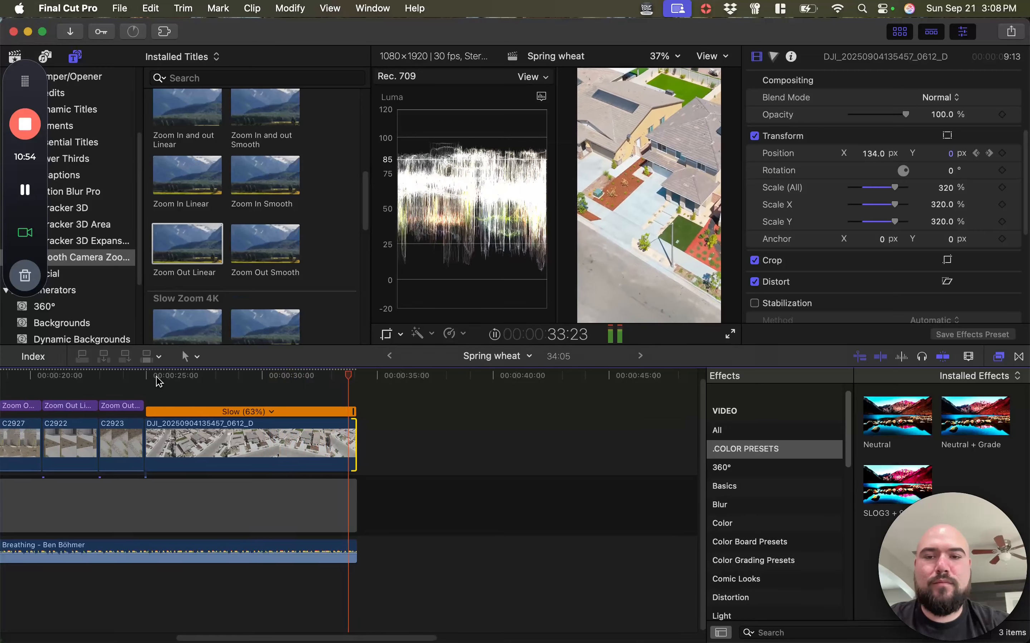
{"action": "key", "text": "space"}
Play the whole edit from the beginning of the timeline through the zoomed clips C2926 to C2930
{"action": "scroll", "coordinate": [167, 458], "scroll_direction": "left", "scroll_amount": 10}
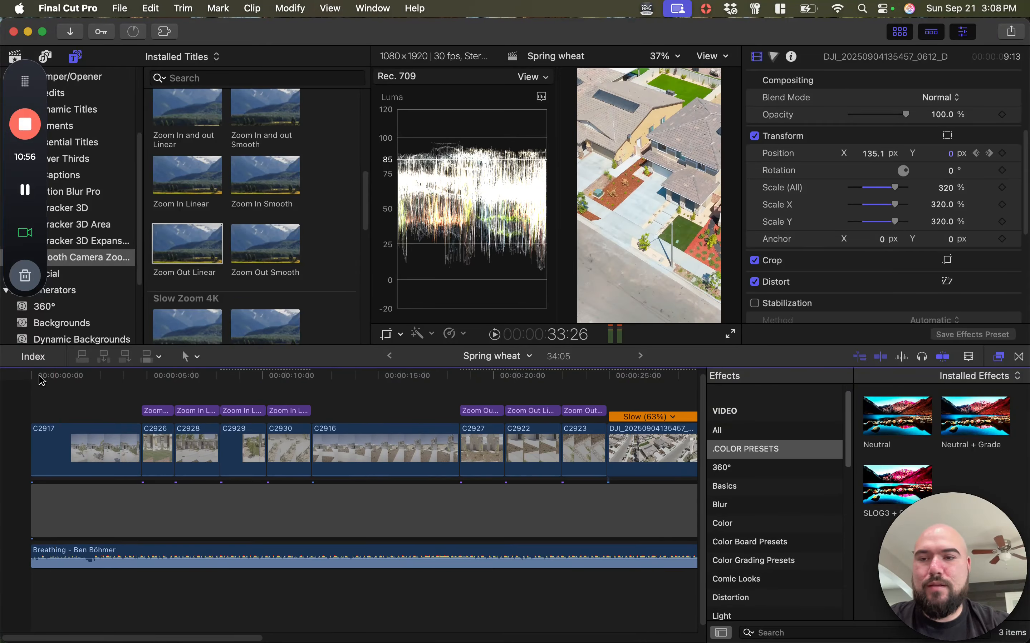
{"action": "mouse_move", "coordinate": [39, 378]}
{"action": "left_mouse_down"}
{"action": "mouse_move", "coordinate": [143, 377]}
{"action": "mouse_move", "coordinate": [32, 374]}
{"action": "left_mouse_up"}
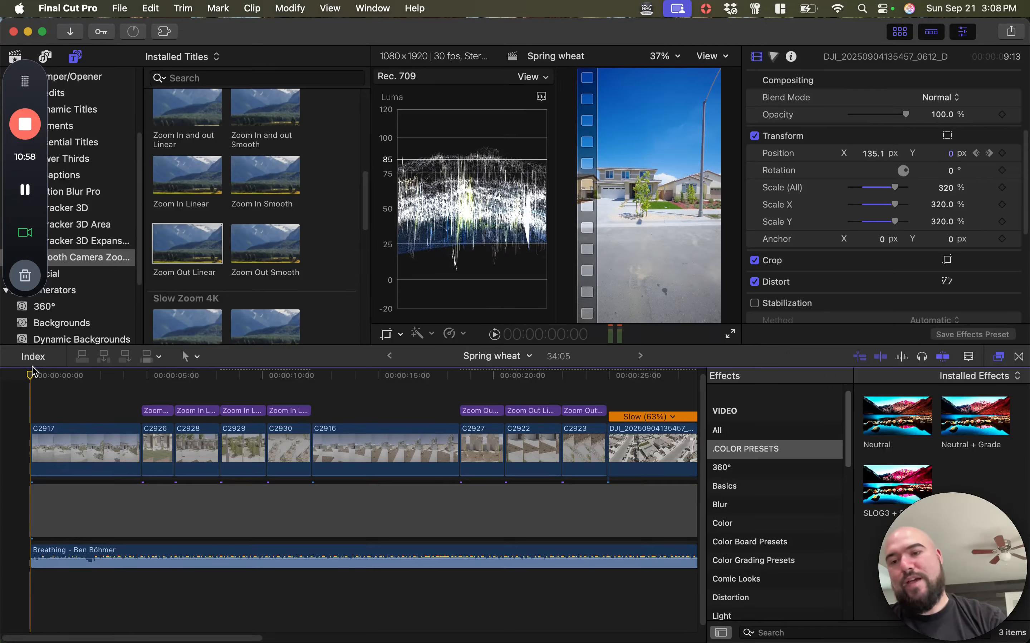
{"action": "key", "text": "space"}
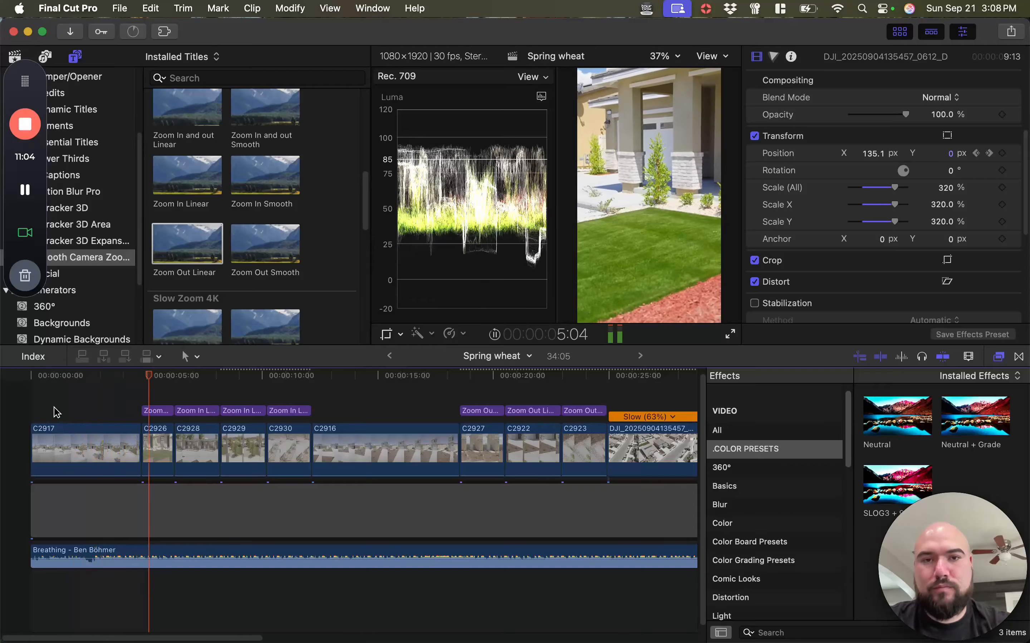
{"action": "key", "text": "super+equal"}
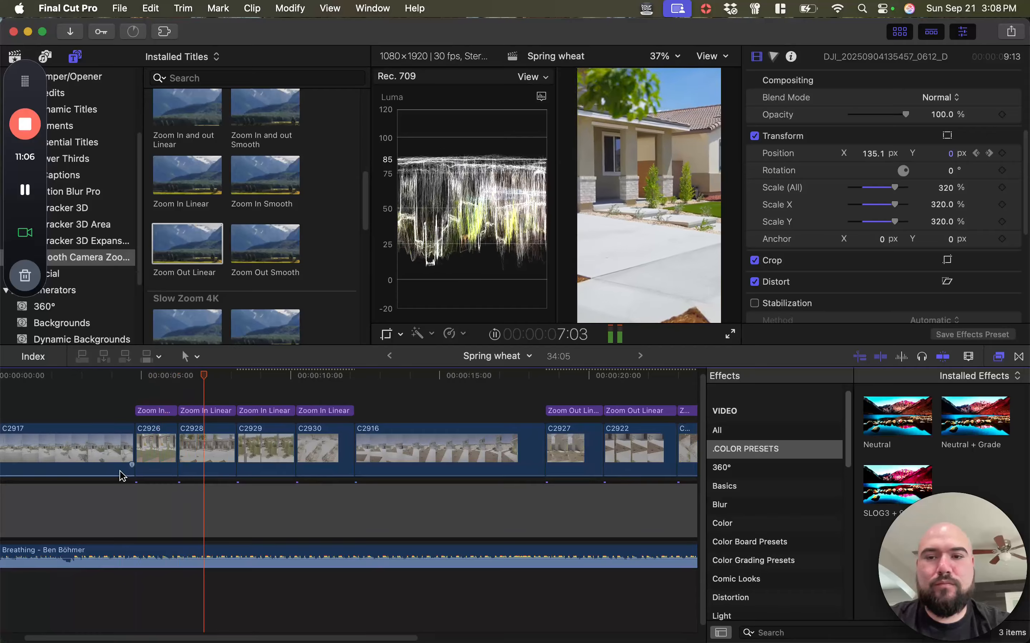
{"action": "key", "text": "super+equal"}
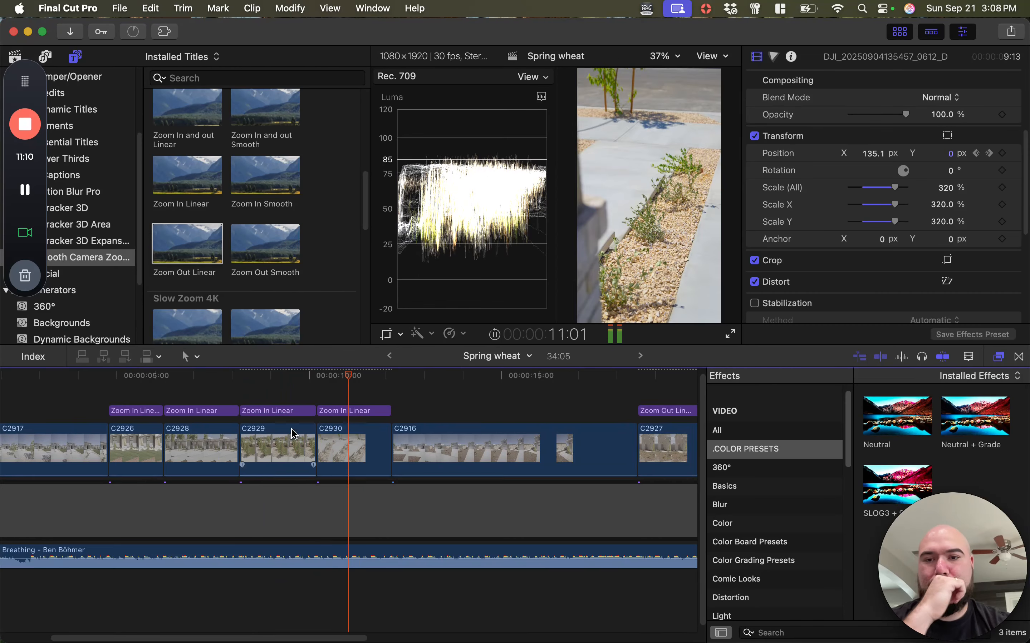
Replay the cut from C2929 into C2930 and watch the edit through to the drone clip
{"action": "left_click", "coordinate": [304, 382]}
{"action": "left_click", "coordinate": [267, 375]}
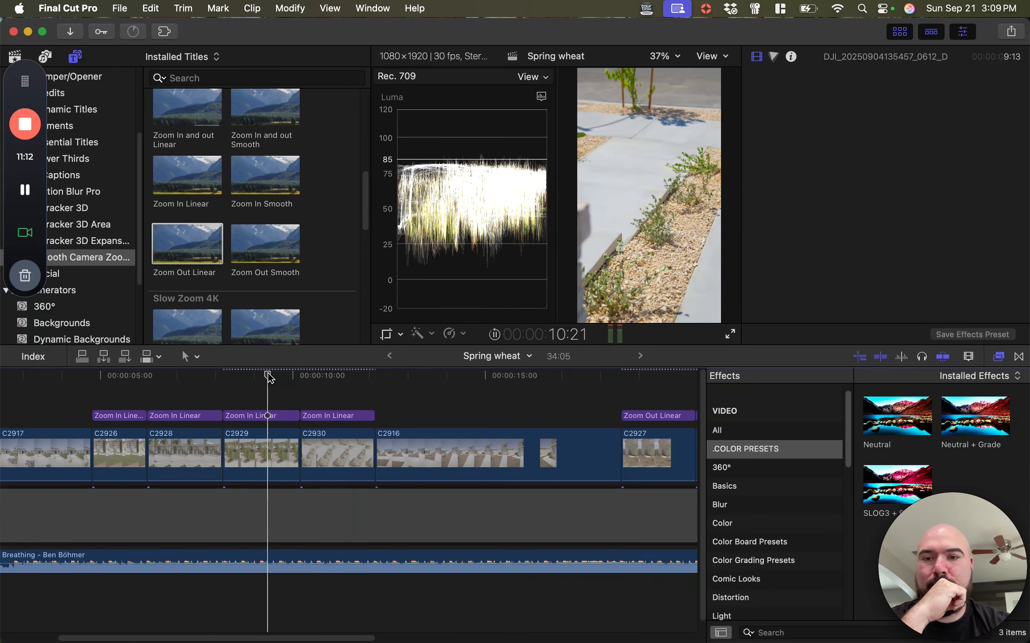
{"action": "key", "text": "space"}
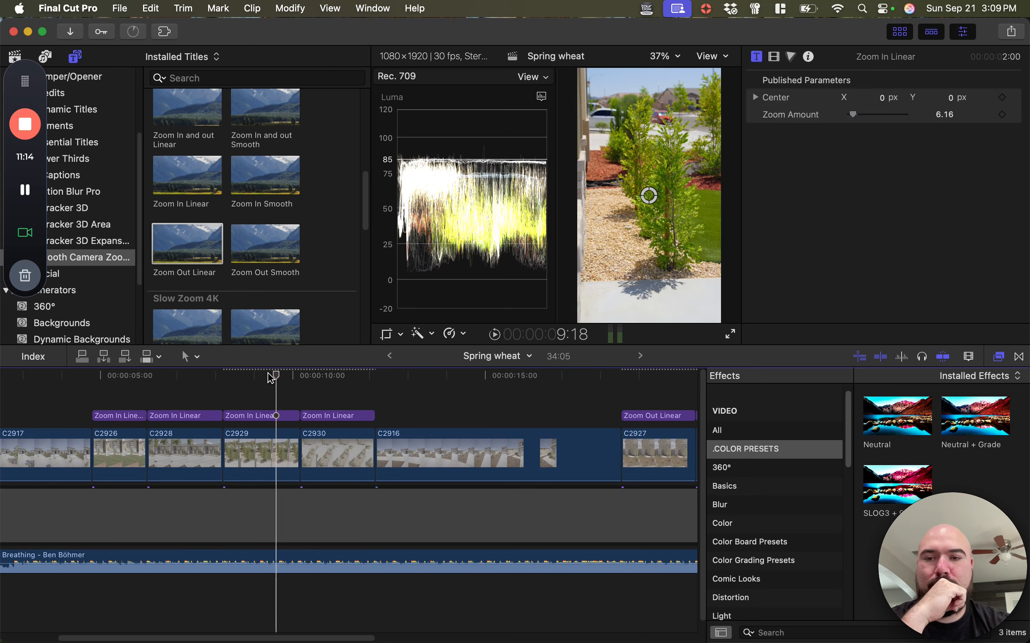
{"action": "key", "text": "space"}
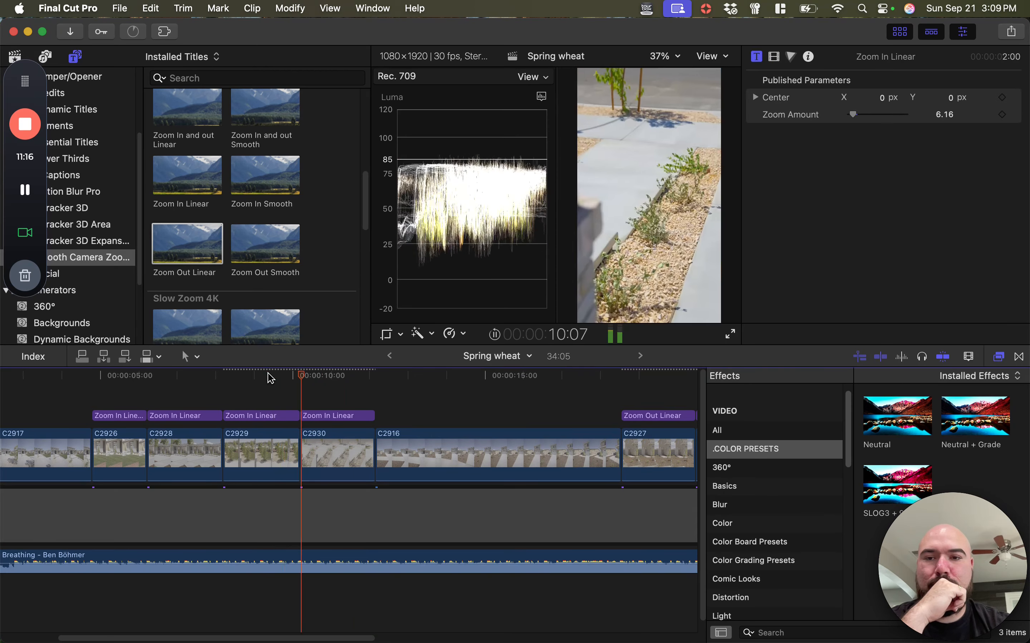
{"action": "key", "text": "space"}
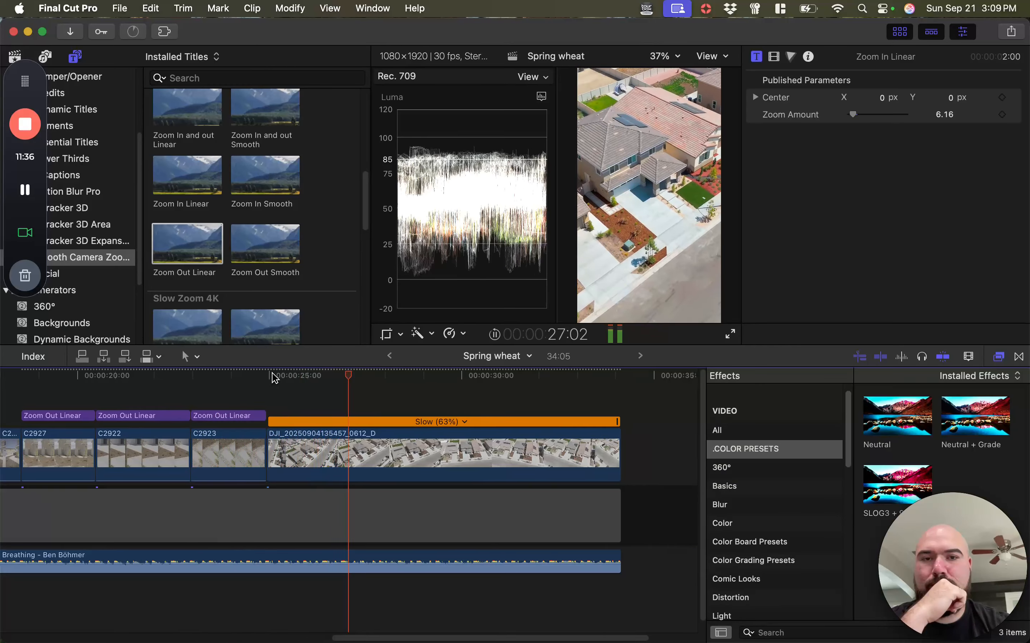
Examine the full timeline and the short zoomed clips from C2926 to C2930
{"action": "left_click", "coordinate": [451, 508]}
{"action": "scroll", "coordinate": [452, 511], "scroll_direction": "left", "scroll_amount": 10}
{"action": "key", "text": "super+minus"}
{"action": "key", "text": "super+minus"}
{"action": "key", "text": "super+minus"}
{"action": "key", "text": "super+minus"}
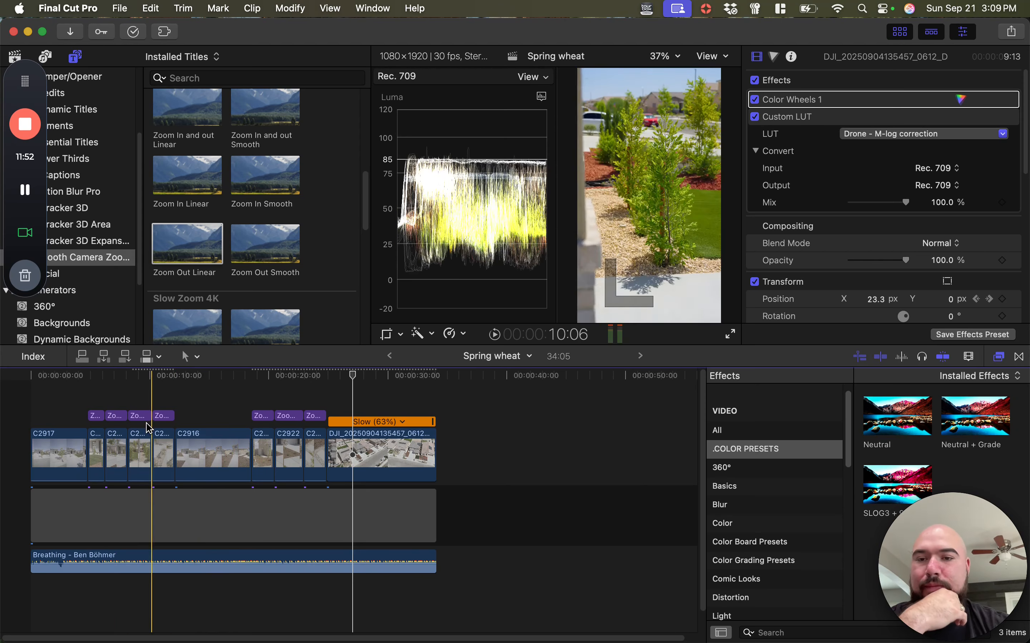
{"action": "key", "text": "super+equal"}
{"action": "key", "text": "super+equal"}
{"action": "scroll", "coordinate": [123, 460], "scroll_direction": "left", "scroll_amount": 3}
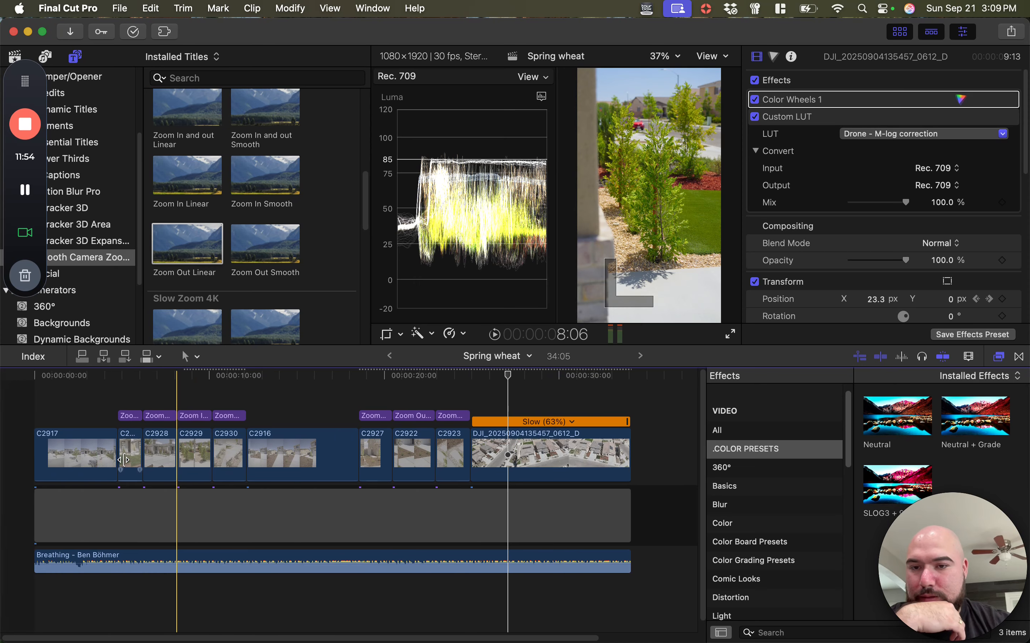